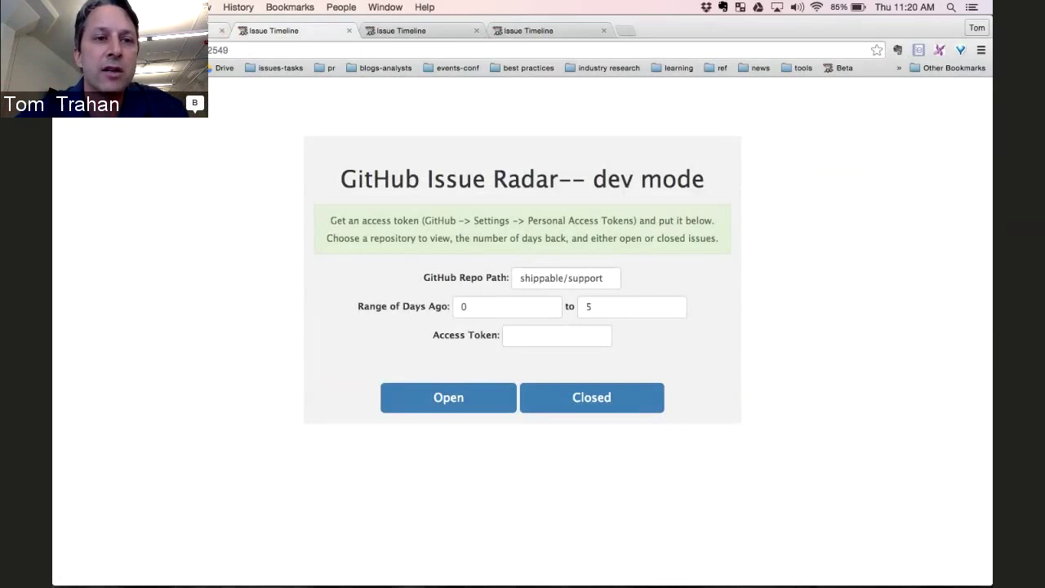
# Step: Switch from the OpenShift projects page to the Shippable home page and sign in with GitHub
pyautogui.click(164, 30)
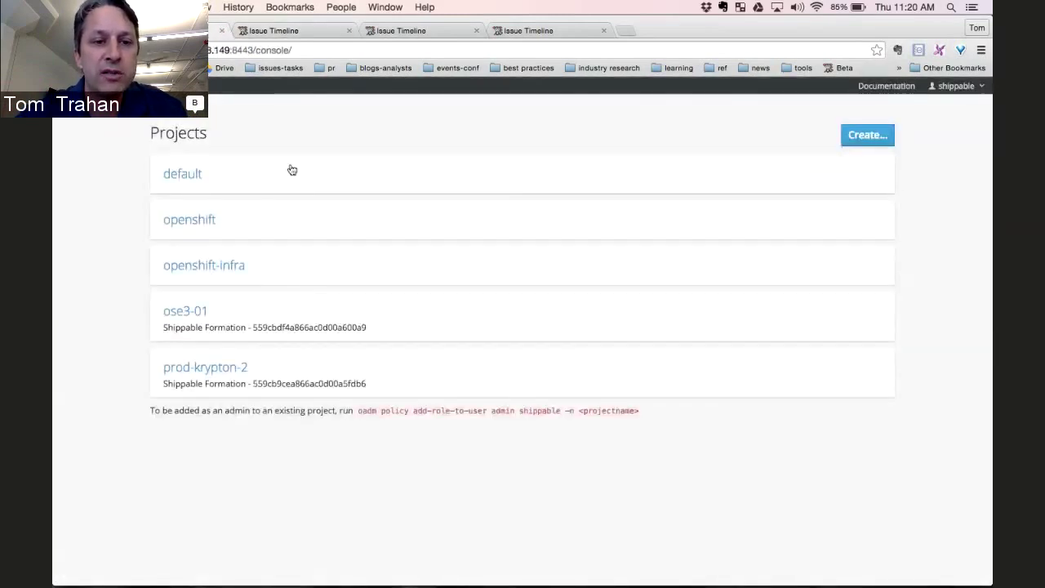
pyautogui.press('super+grave')
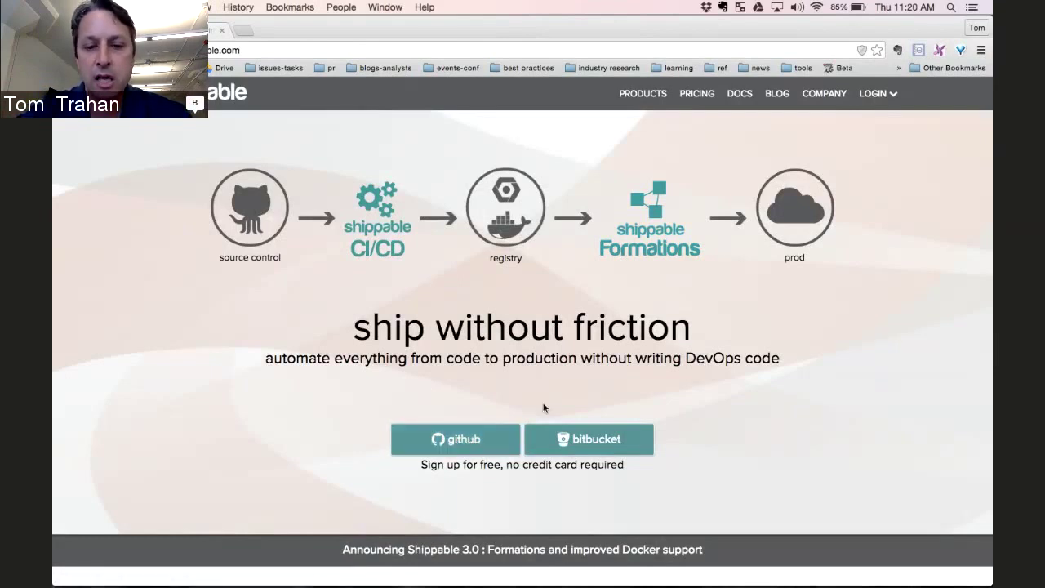
pyautogui.click(481, 445)
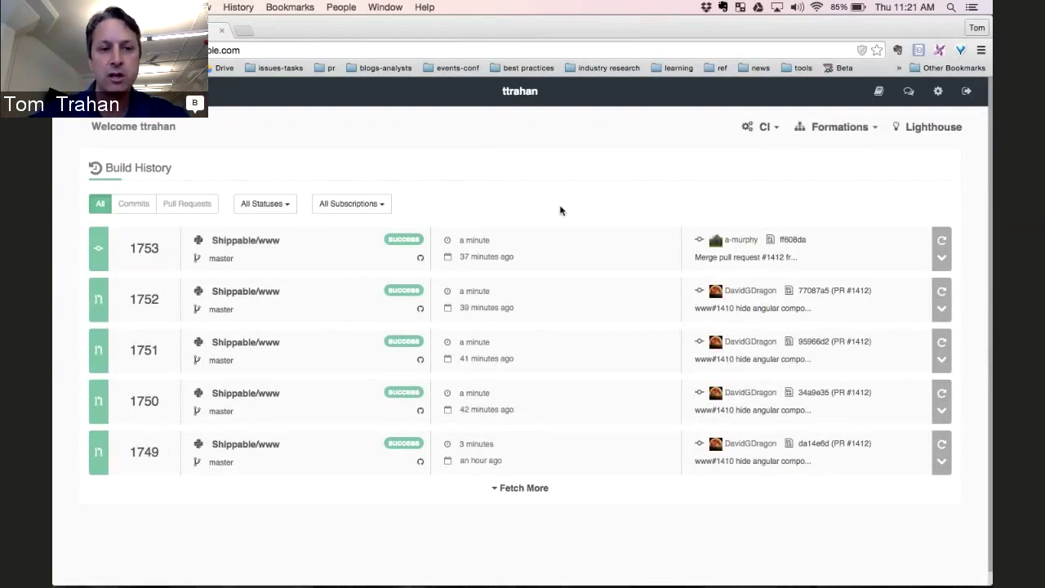
# Step: Filter the build history to the personal subscription and check which subscriptions are offered for CI
pyautogui.click(383, 206)
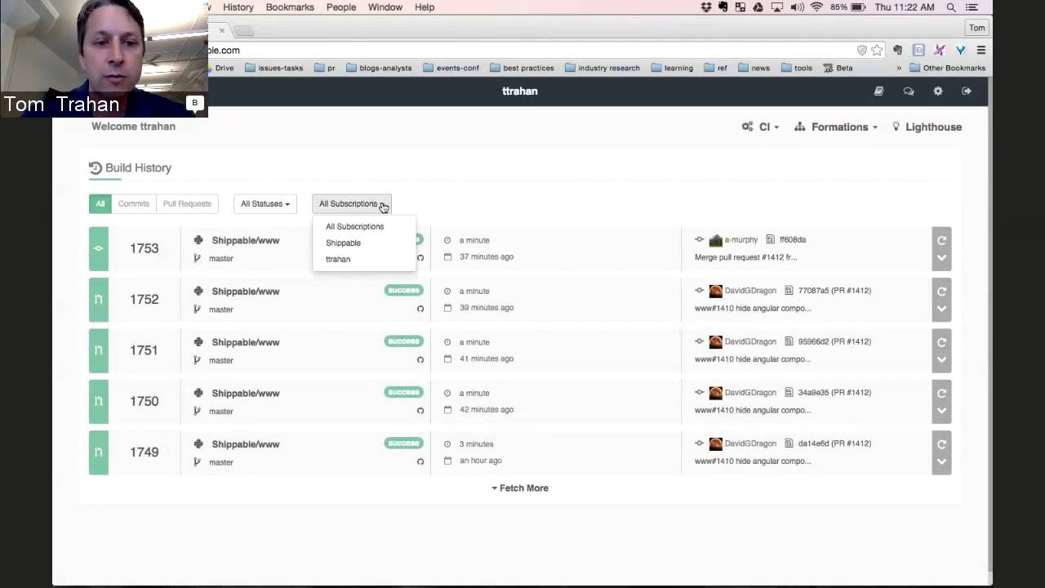
pyautogui.click(346, 259)
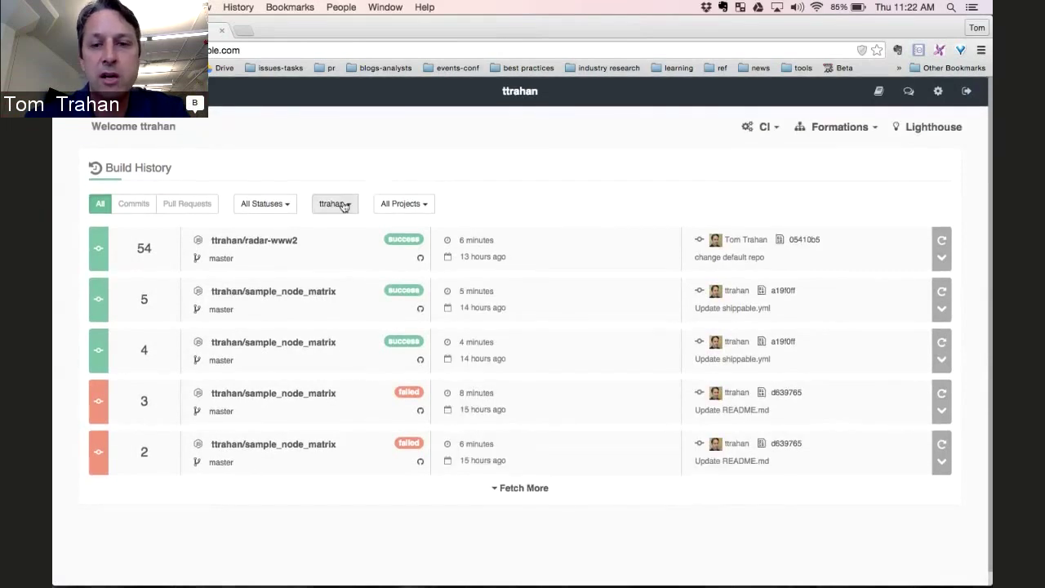
pyautogui.click(769, 128)
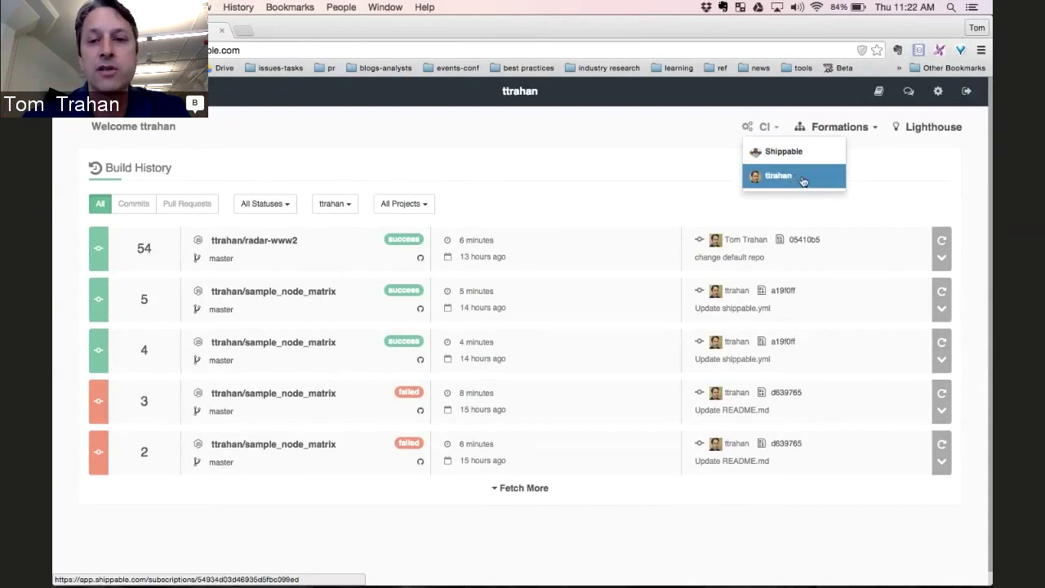
pyautogui.click(696, 172)
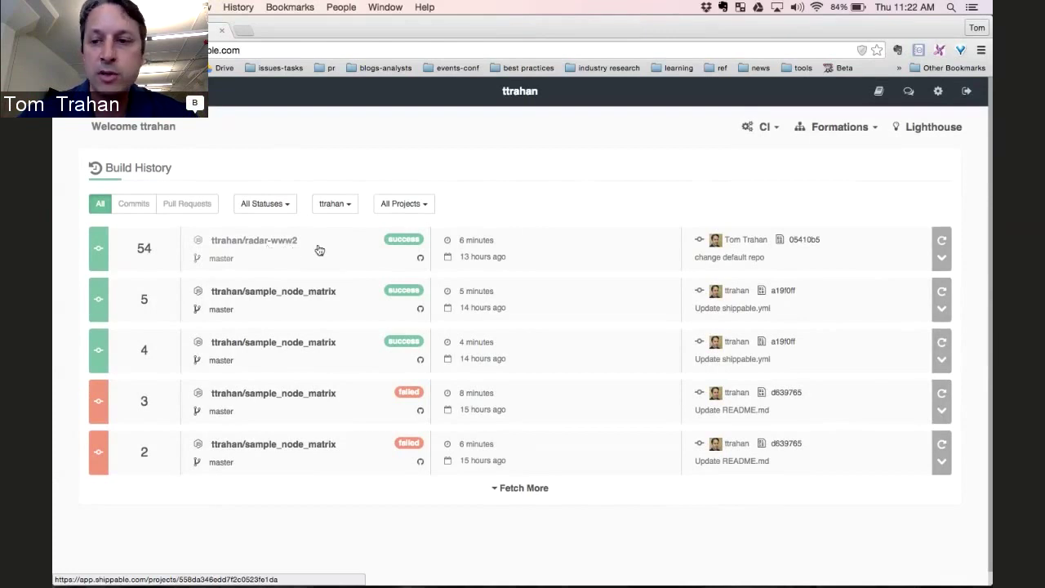
# Step: Expand build 54 of radar-www2 and build 5 of sample_node_matrix to review their individual runs, coverage and tests
pyautogui.click(941, 257)
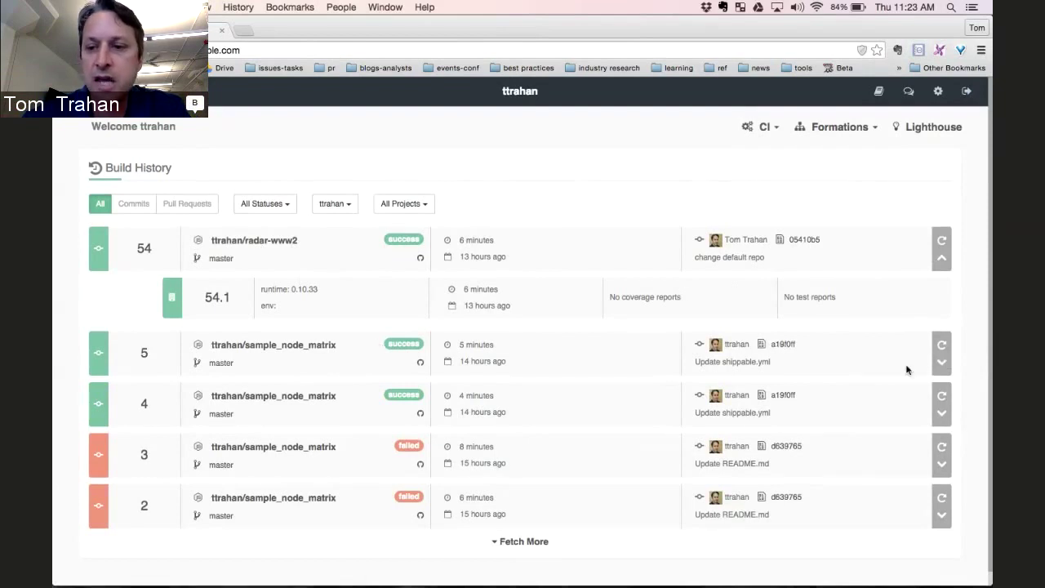
pyautogui.click(941, 362)
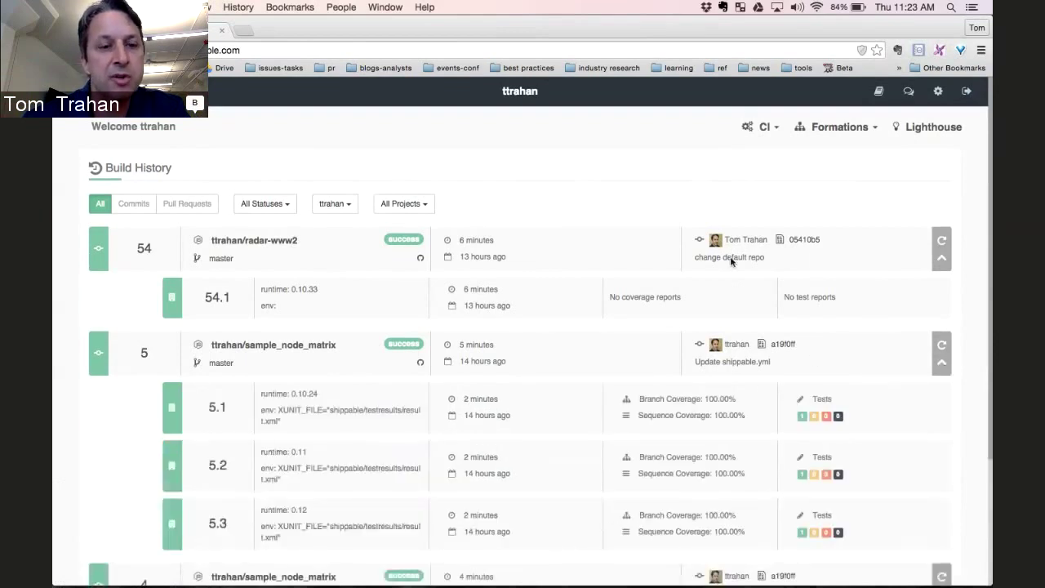
pyautogui.scroll(-1, 732, 261)
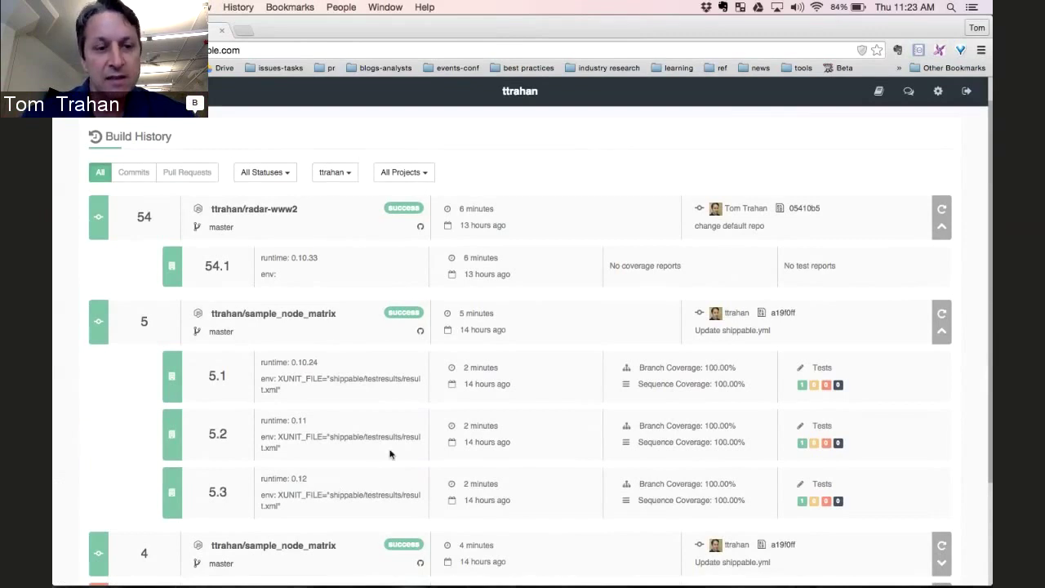
pyautogui.scroll(-1, 390, 454)
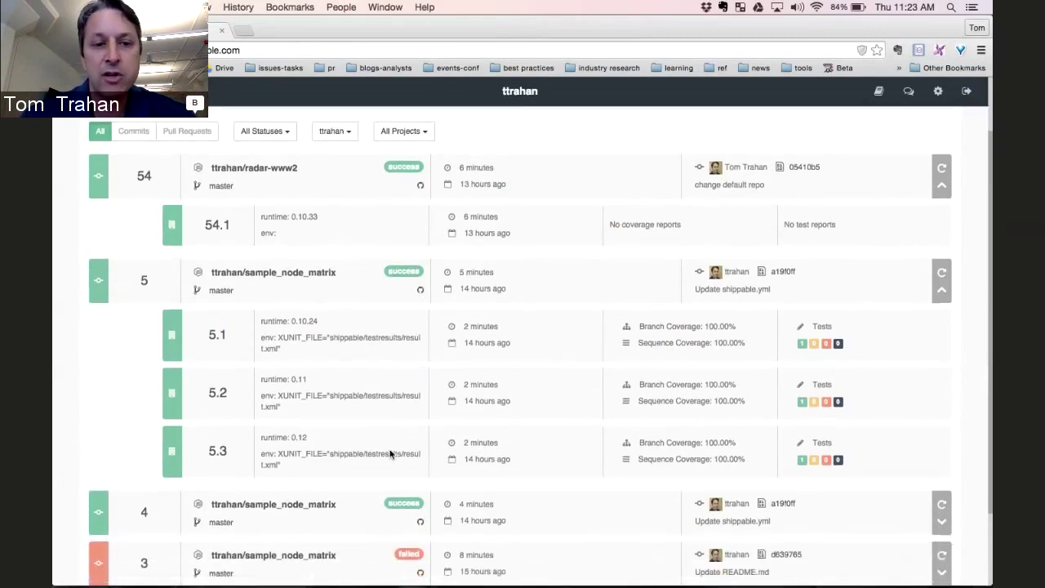
pyautogui.scroll(3, 390, 454)
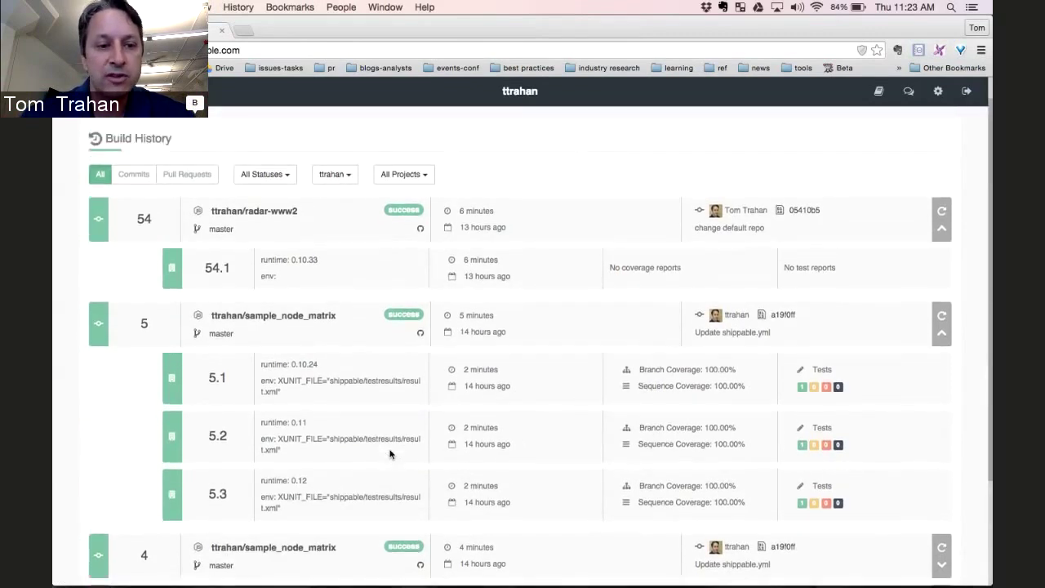
pyautogui.scroll(1, 357, 418)
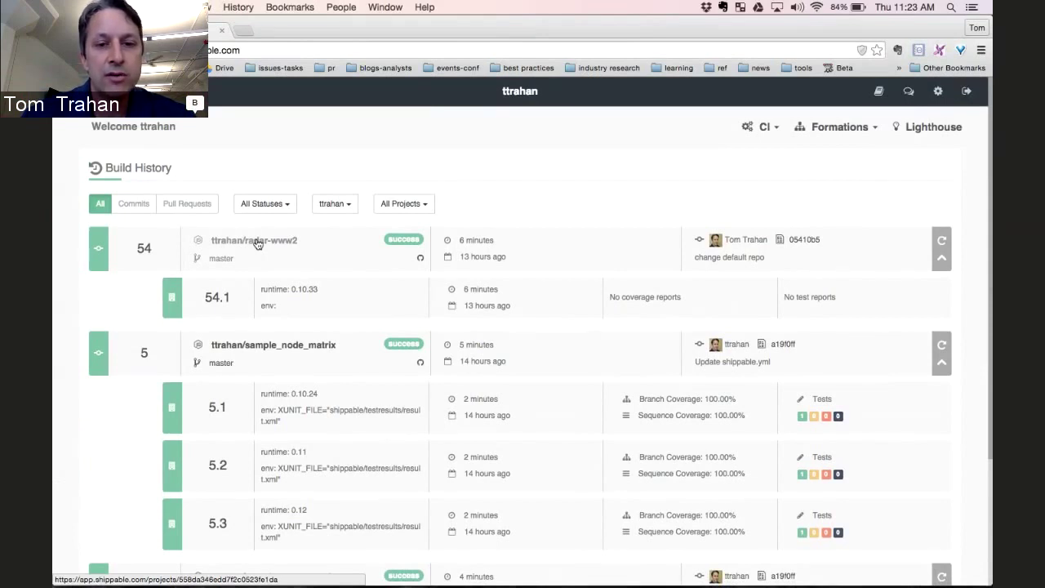
# Step: Open build 54 of radar-www2 and look through its console stages from the first hub login to hub push
pyautogui.click(151, 248)
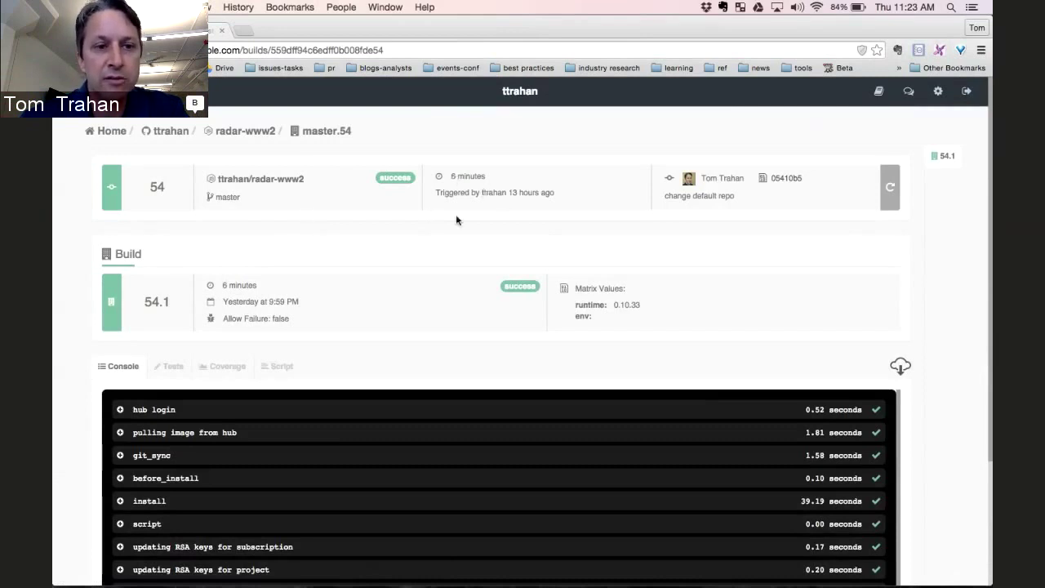
pyautogui.scroll(-1, 738, 280)
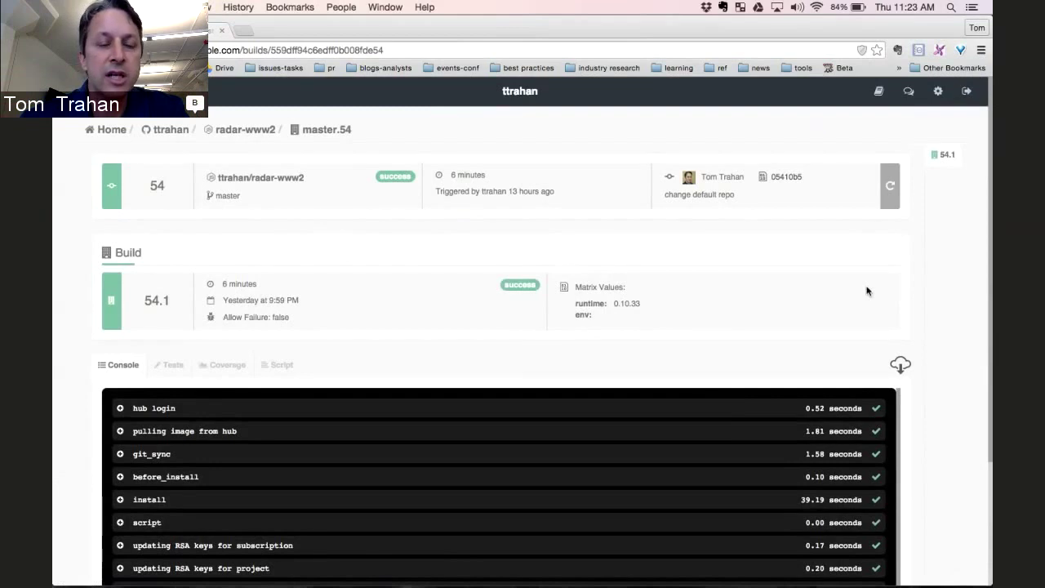
pyautogui.scroll(-3, 867, 291)
pyautogui.scroll(-6, 906, 295)
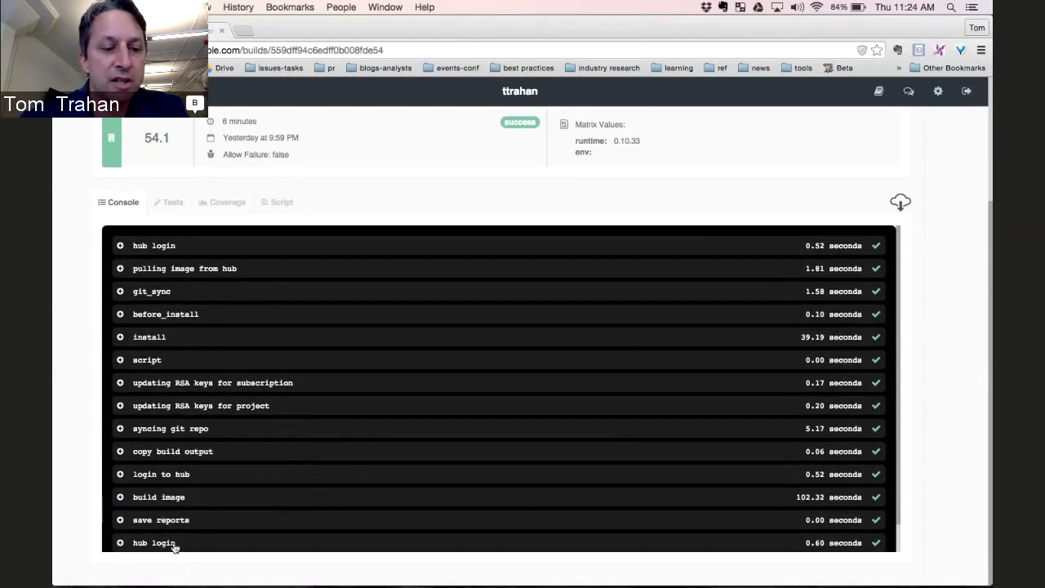
pyautogui.scroll(-2, 171, 545)
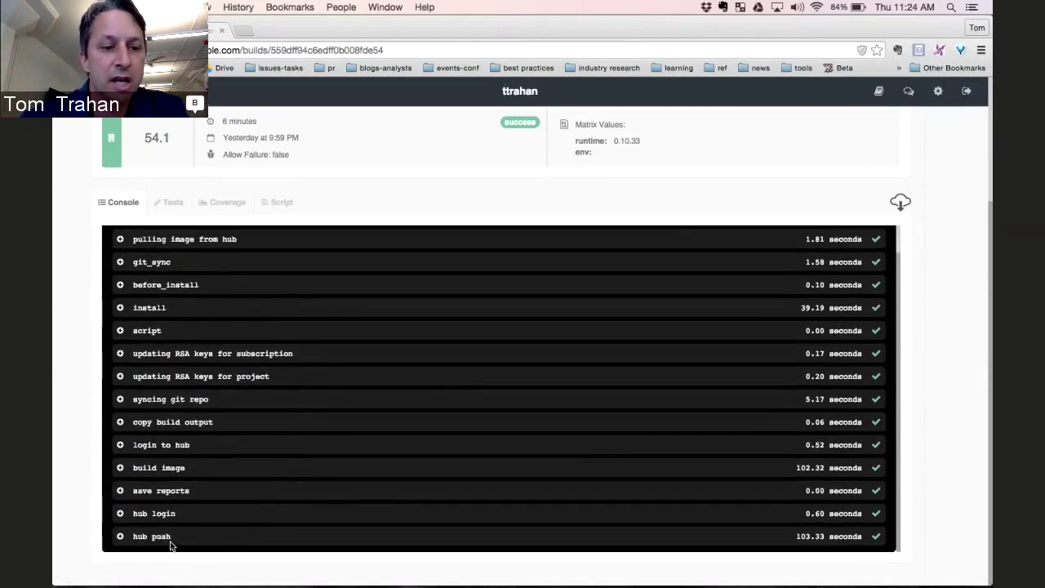
pyautogui.scroll(5, 171, 545)
pyautogui.scroll(-5, 169, 536)
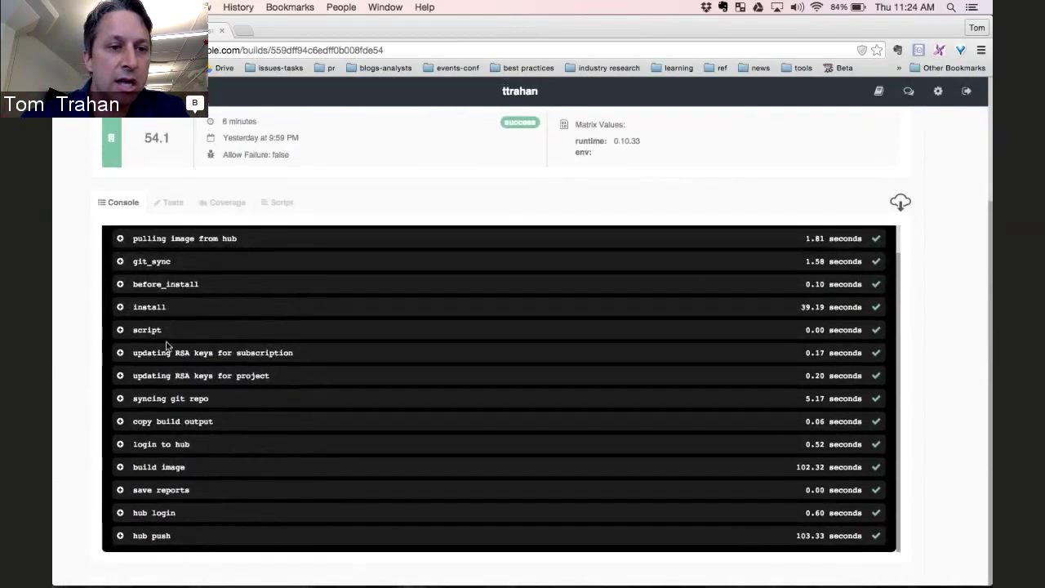
pyautogui.scroll(3, 166, 345)
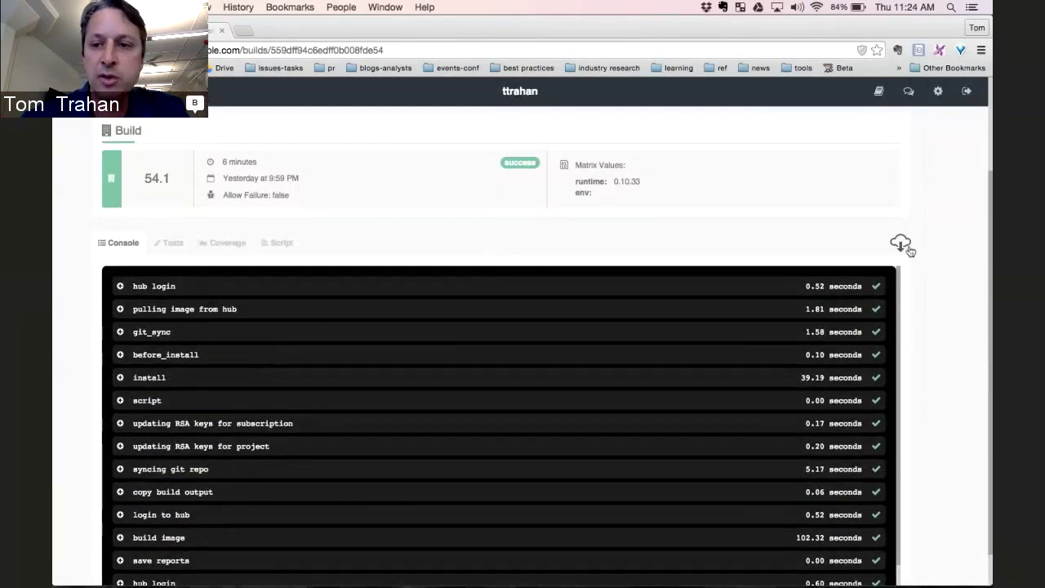
# Step: Review the install, git sync, build image and hub push stages in the console against the build's summary
pyautogui.scroll(-1, 943, 266)
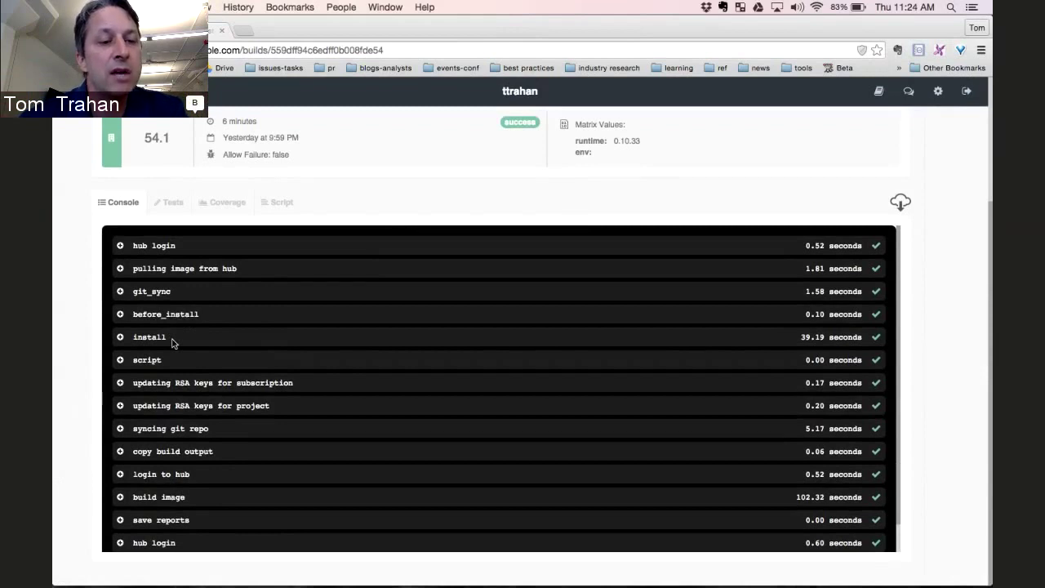
pyautogui.scroll(-1, 161, 423)
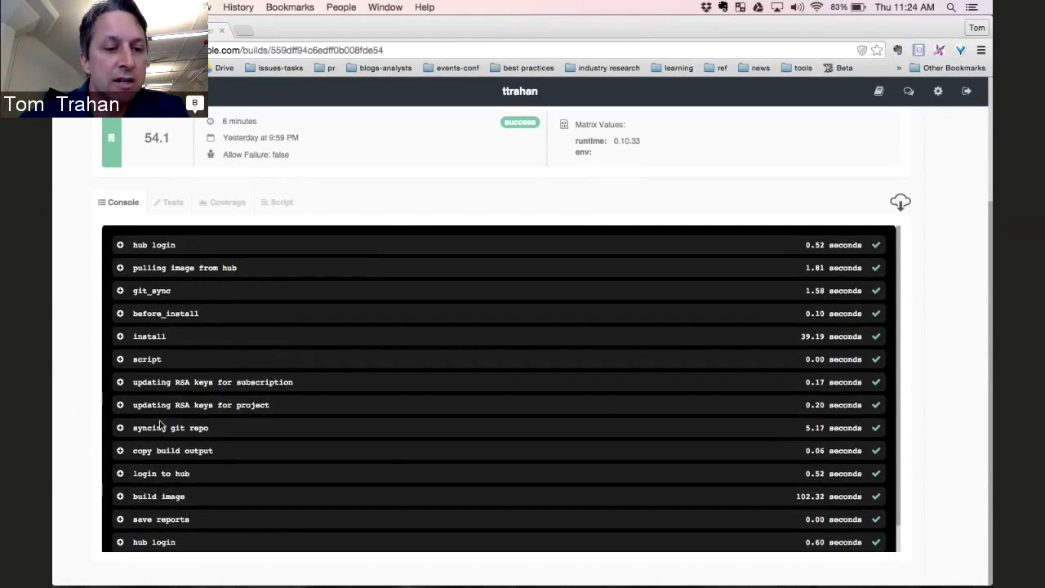
pyautogui.scroll(-2, 162, 424)
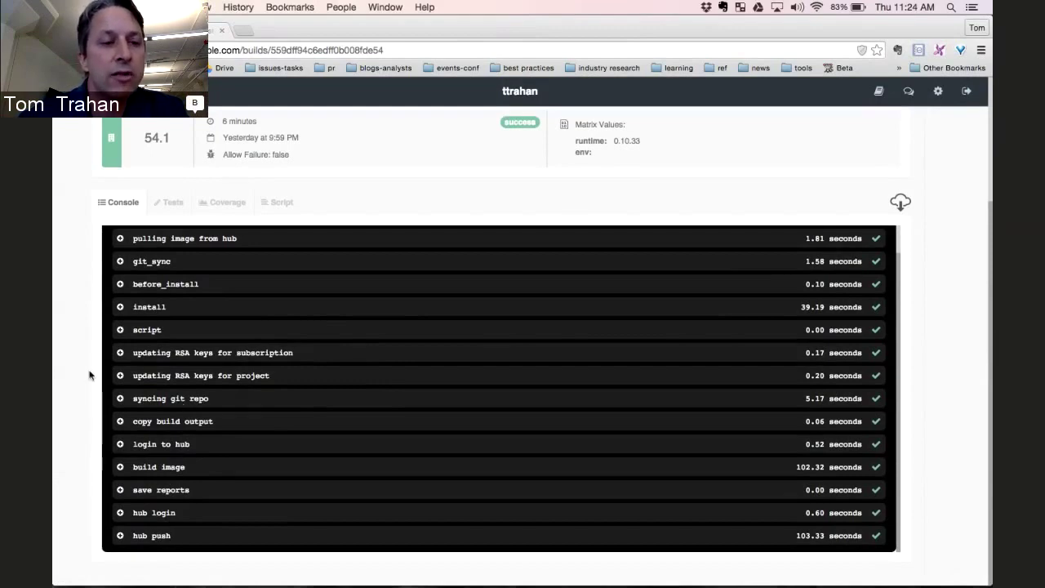
pyautogui.scroll(1, 89, 375)
pyautogui.scroll(5, 90, 374)
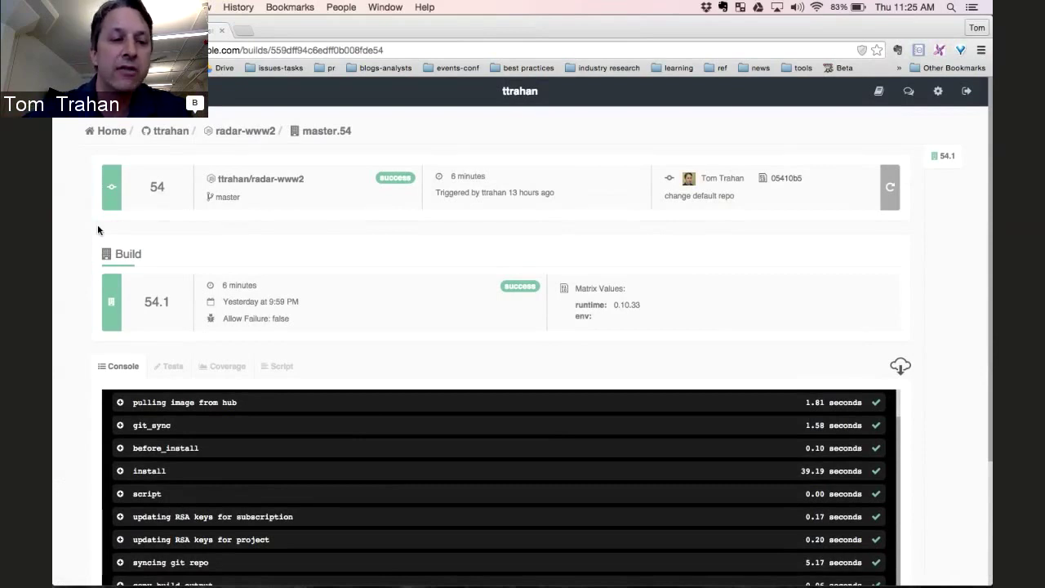
pyautogui.scroll(-5, 78, 297)
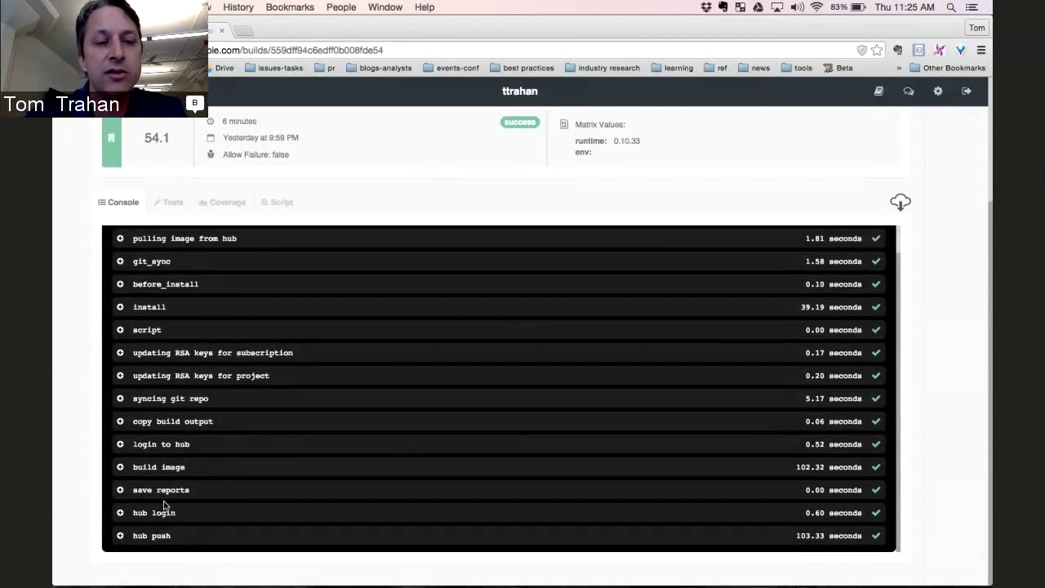
pyautogui.scroll(3, 83, 341)
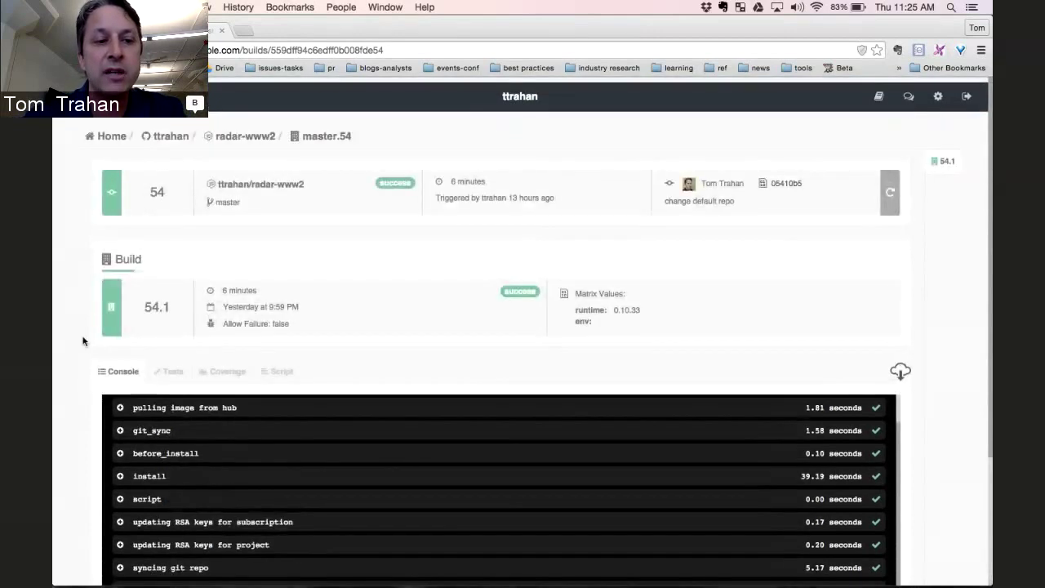
# Step: Check the test results of build 54.1 and read through its generated build script and environment exports
pyautogui.click(169, 366)
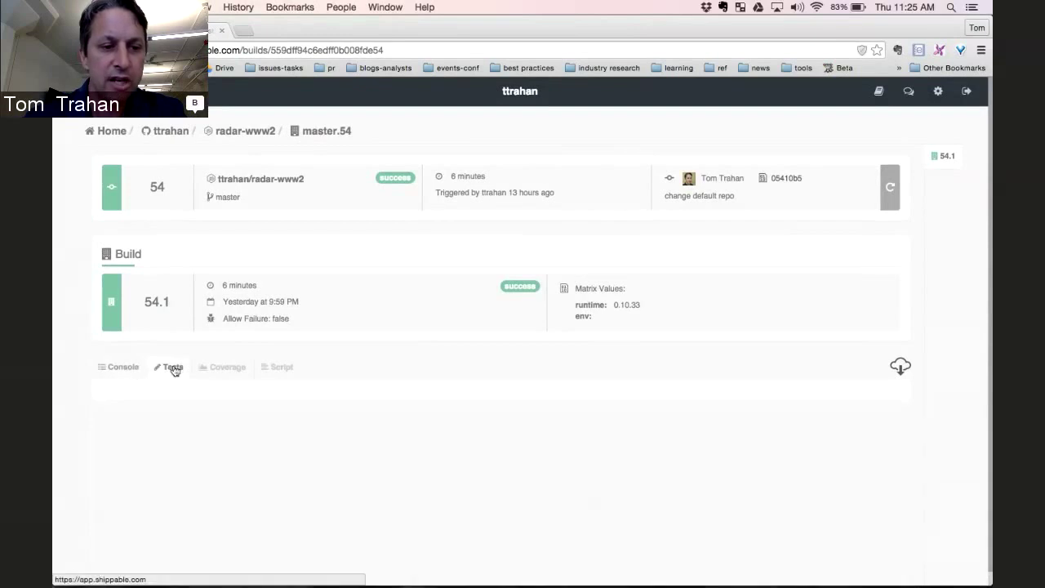
pyautogui.scroll(-1, 77, 300)
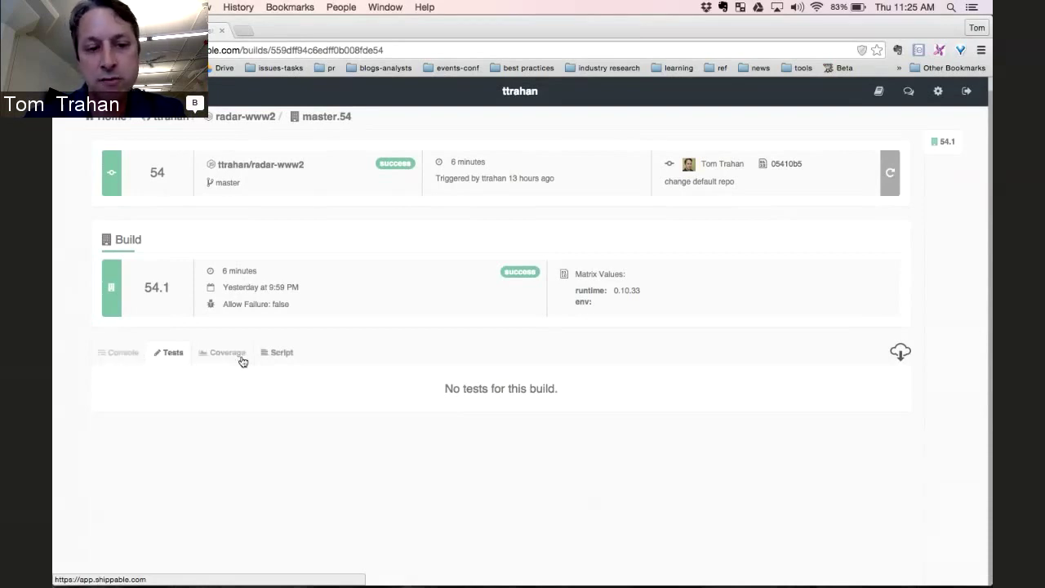
pyautogui.click(282, 352)
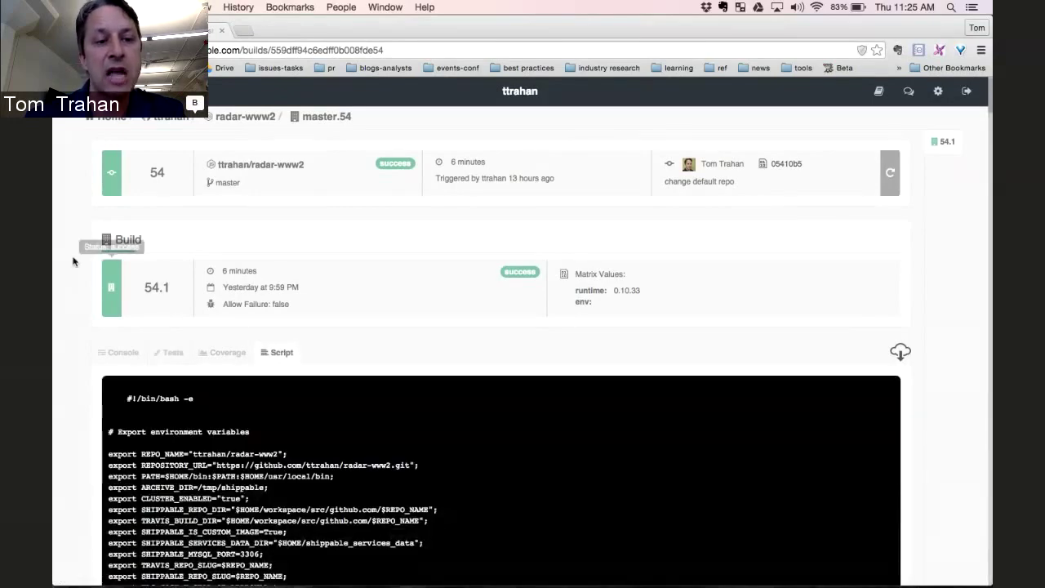
pyautogui.scroll(-10, 73, 261)
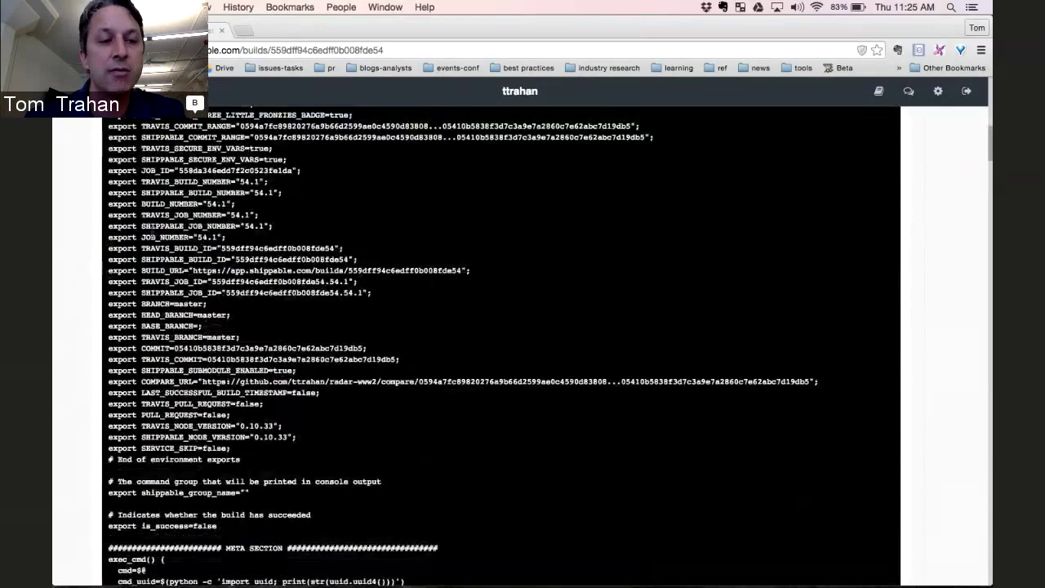
pyautogui.scroll(-10, 503, 343)
pyautogui.scroll(10, 504, 342)
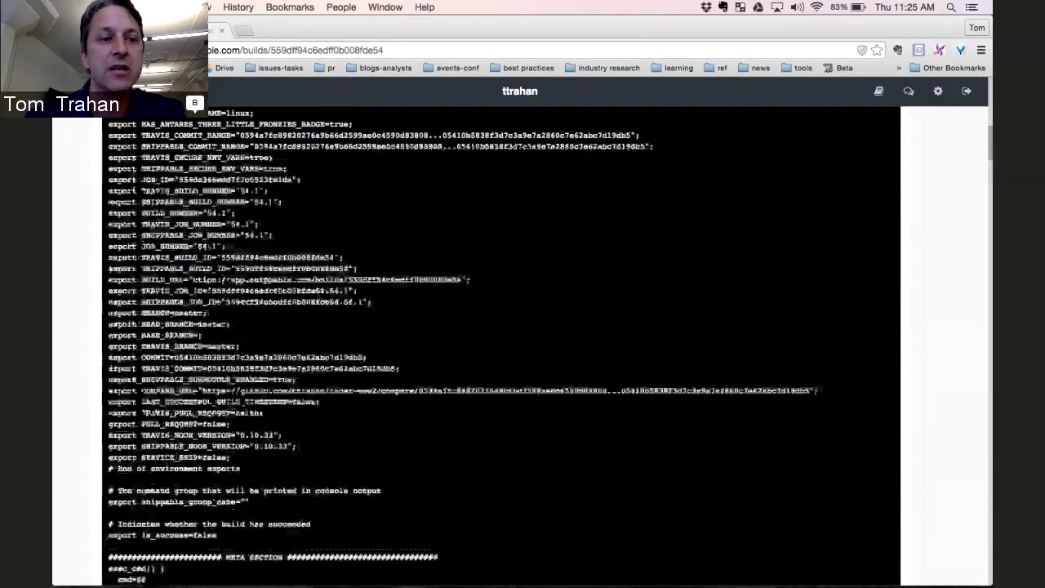
pyautogui.scroll(15, 134, 189)
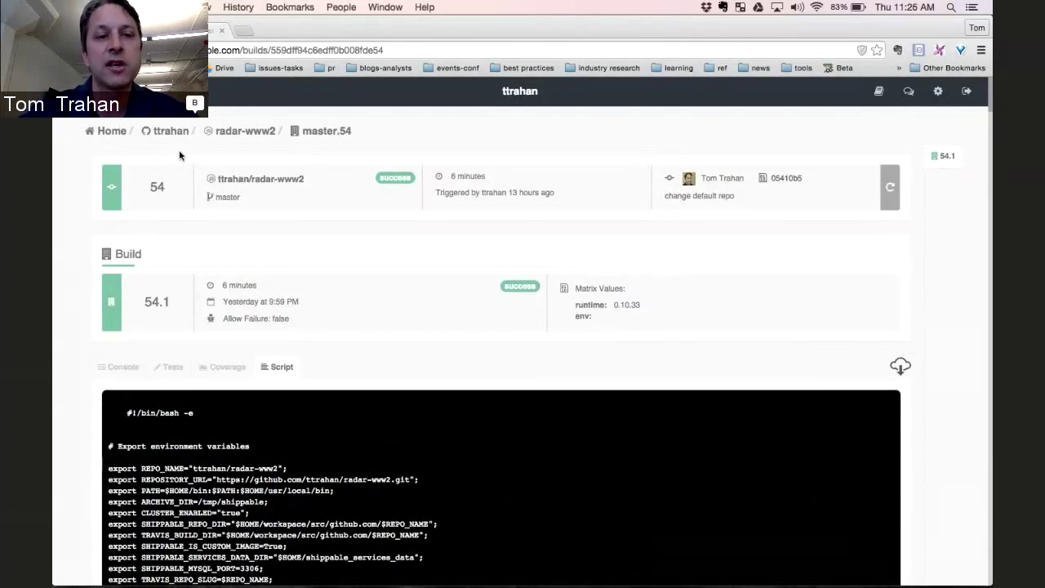
# Step: View the radar-www2 project page and home.js in the code editor, and return to the GitHub Issue Radar dev page in the browser
pyautogui.click(249, 133)
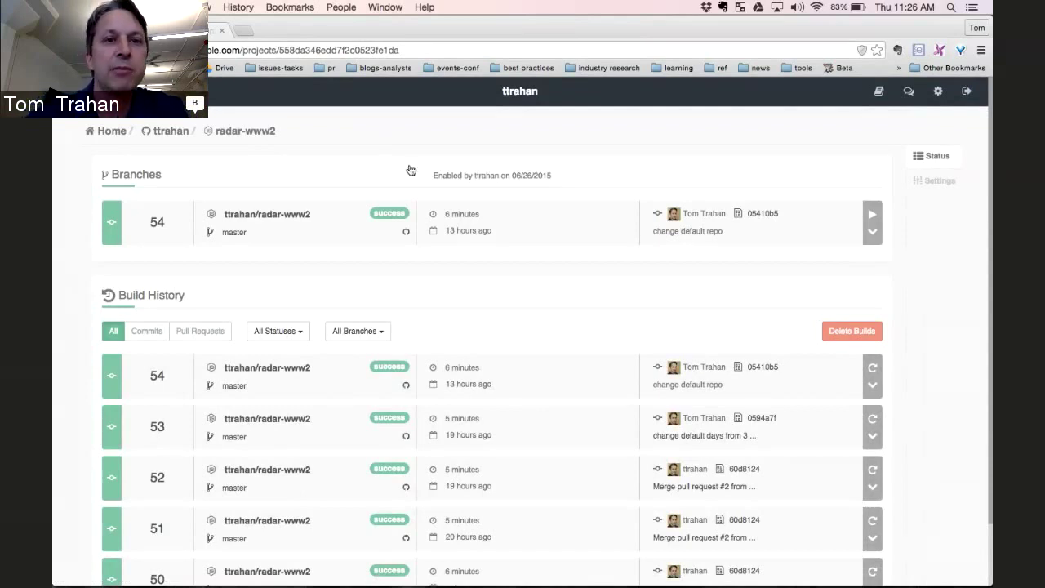
pyautogui.press('super+Tab')
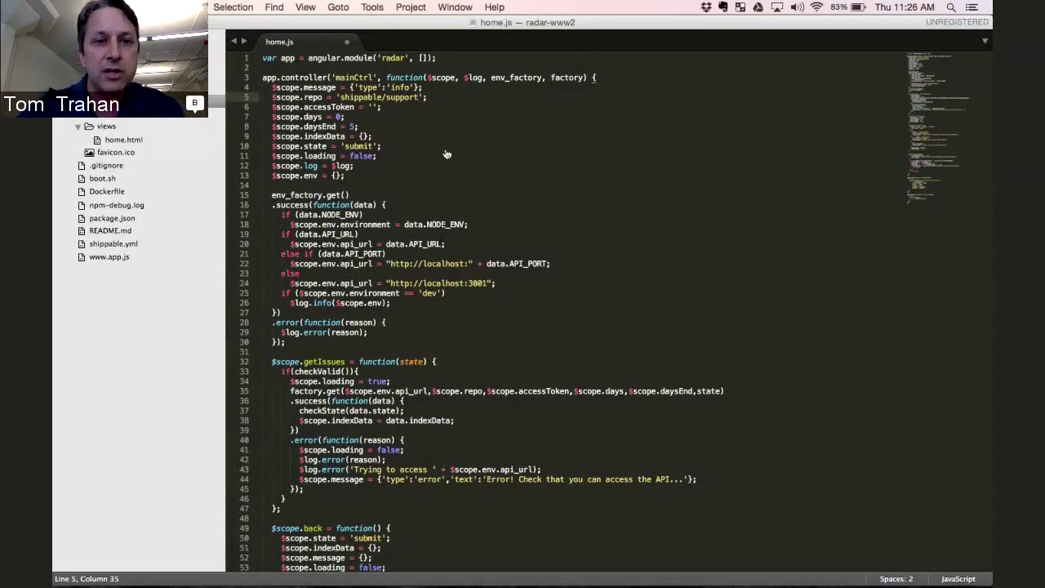
pyautogui.press('super+Tab')
pyautogui.click(326, 30)
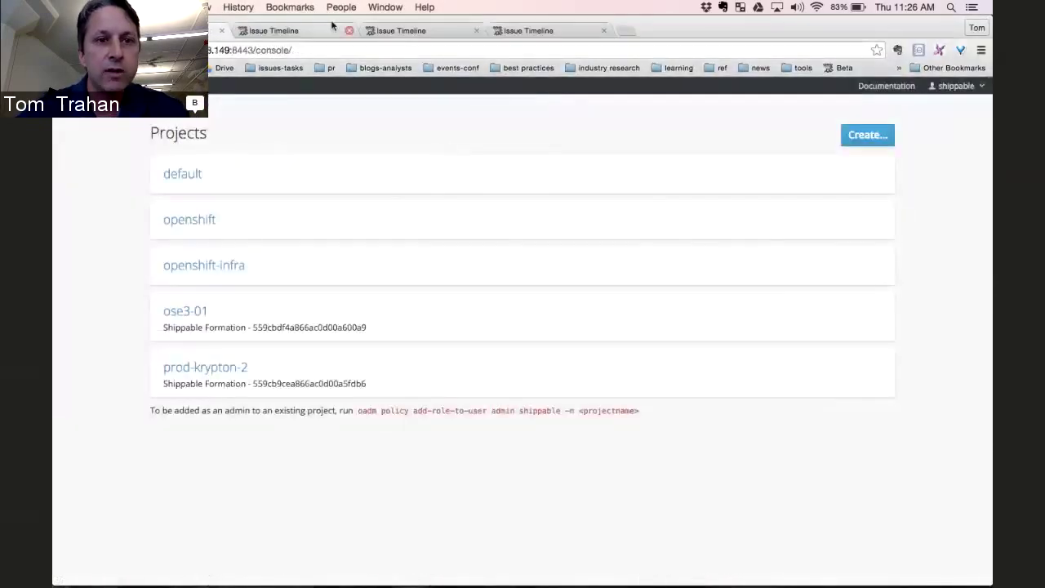
pyautogui.click(332, 27)
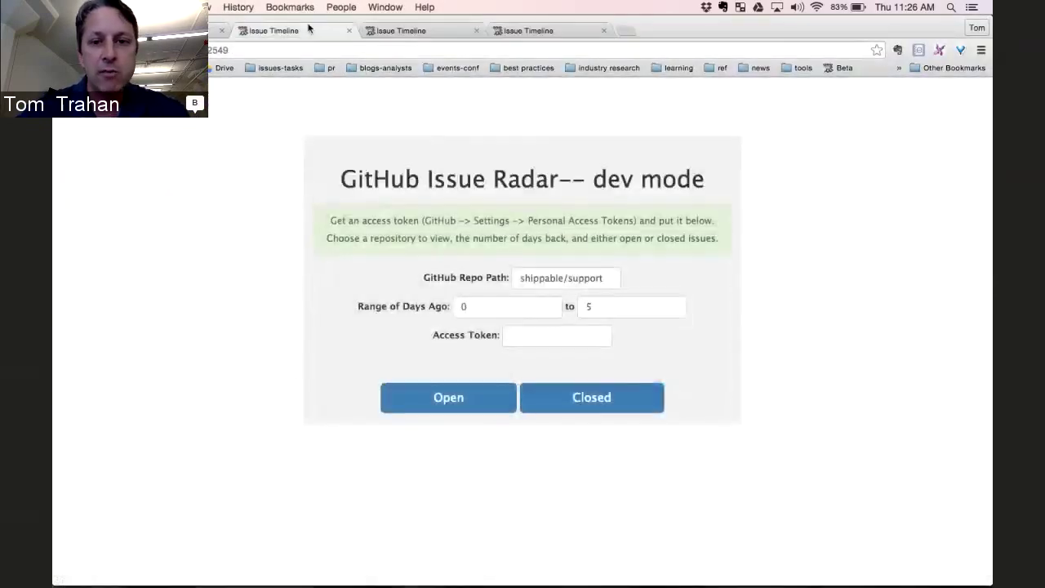
# Step: Change the default repo in home.js to 'shippable/docsv2' in the code editor and save the file
pyautogui.click(604, 280)
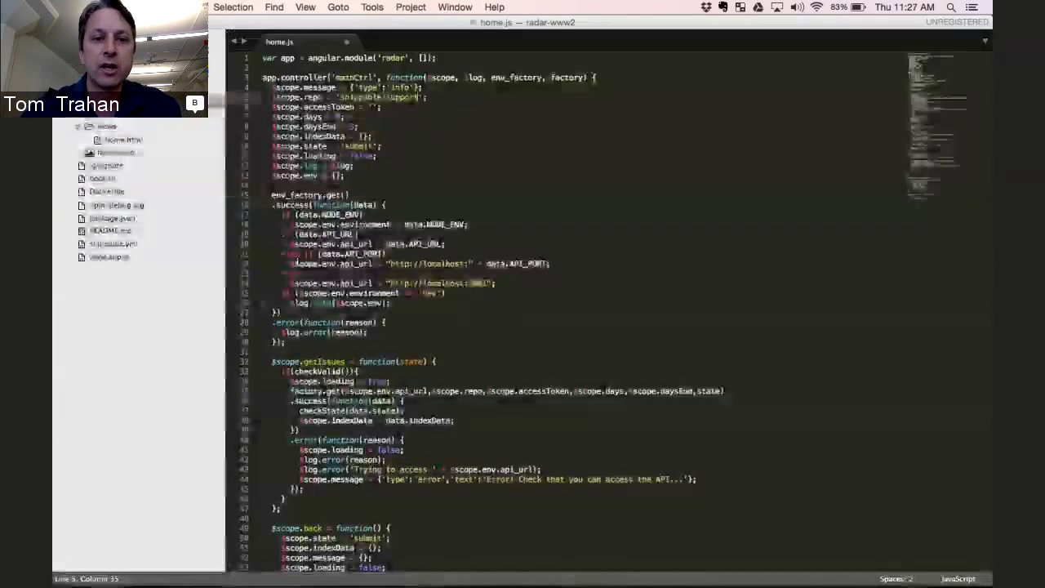
pyautogui.press('super+Tab')
pyautogui.write('sv2')
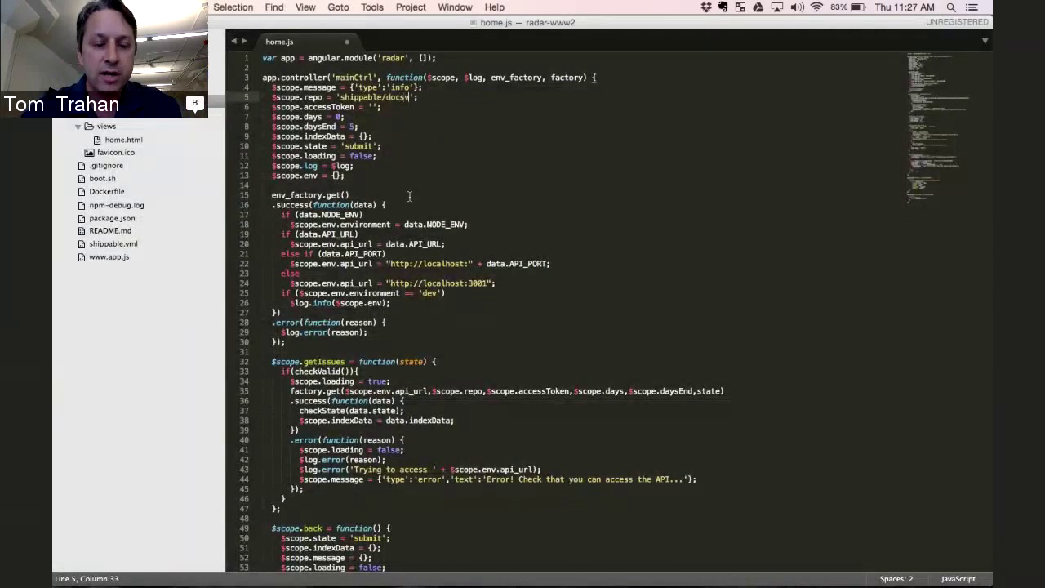
pyautogui.press('super+s')
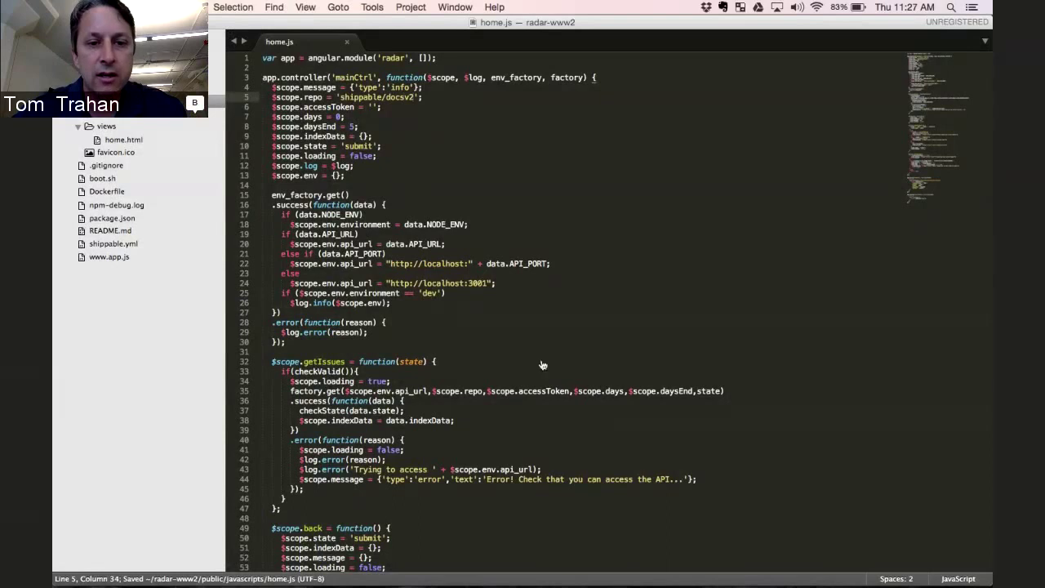
# Step: Switch to the GitHub client, commit the home.js change to master with the summary "change default repo", and sync radar-www2
pyautogui.press('super+Tab')
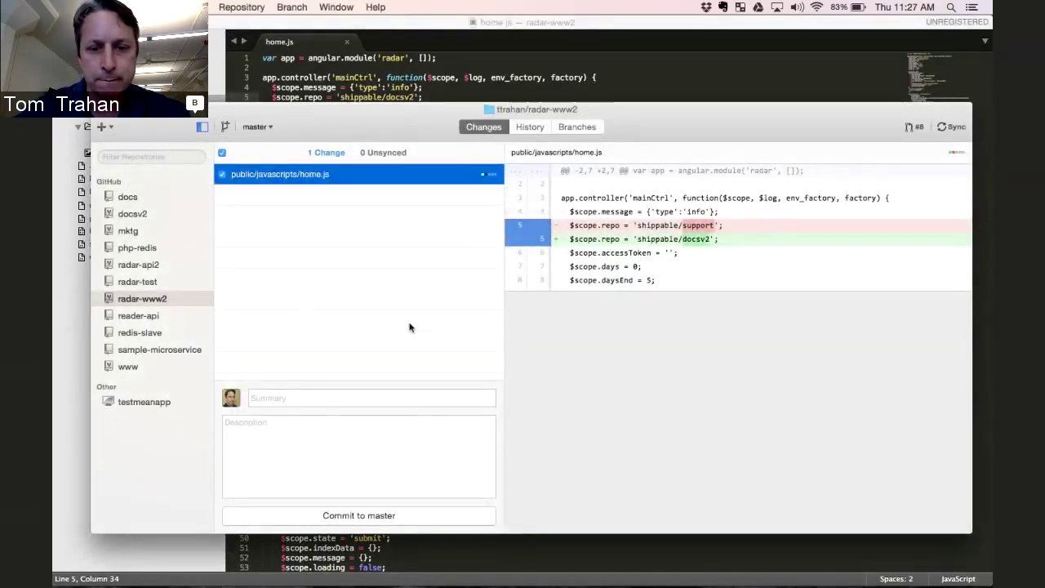
pyautogui.click(366, 401)
pyautogui.write('change')
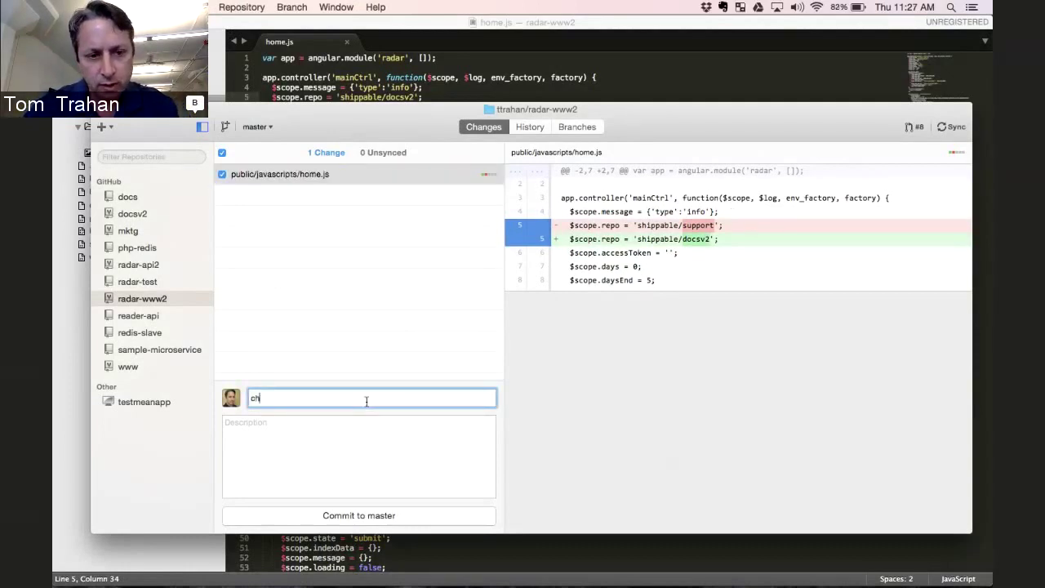
pyautogui.press('BackSpace')
pyautogui.press('BackSpace')
pyautogui.write('ge ')
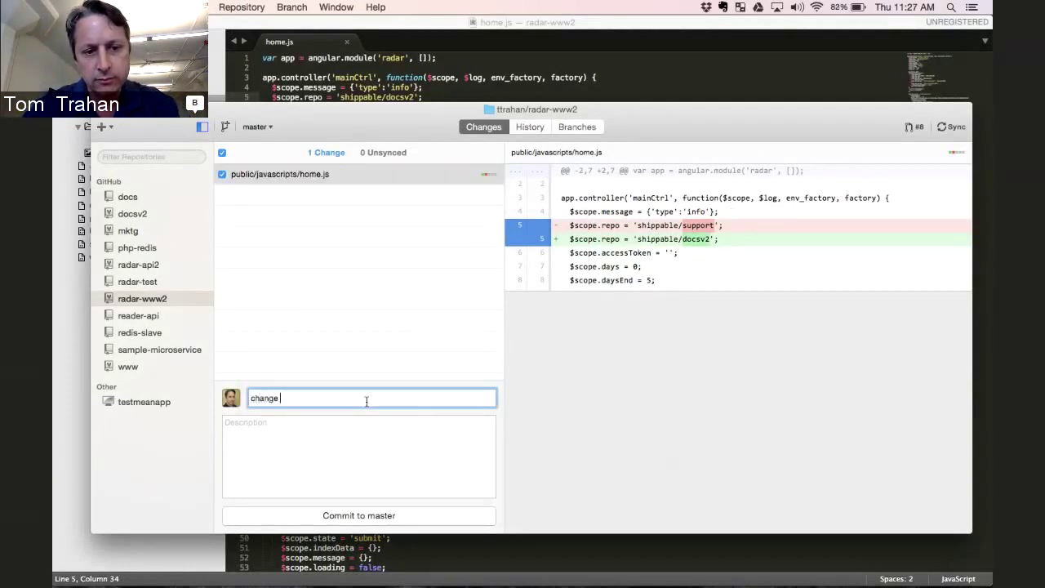
pyautogui.write('default repo')
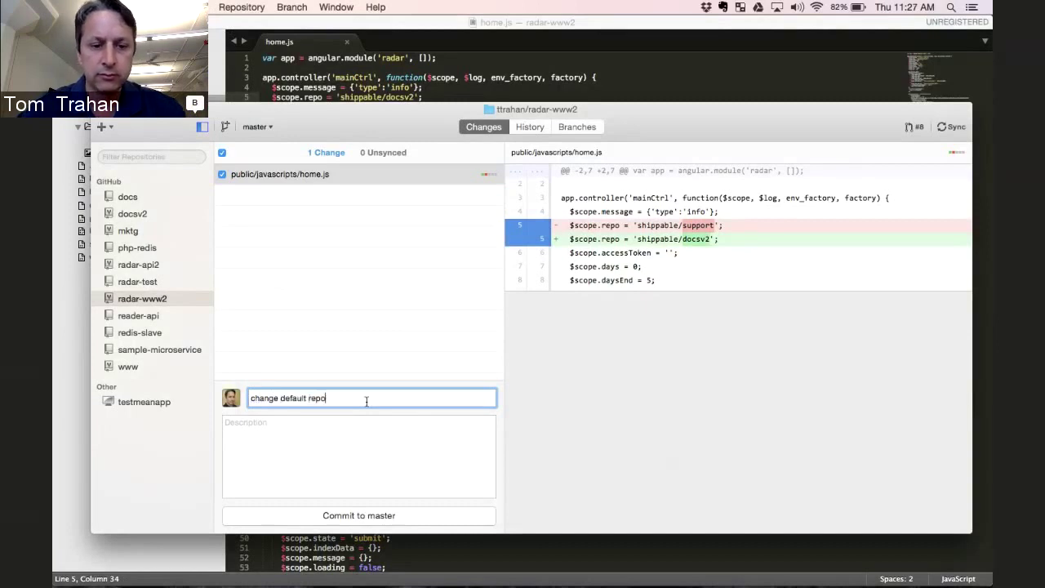
pyautogui.click(381, 515)
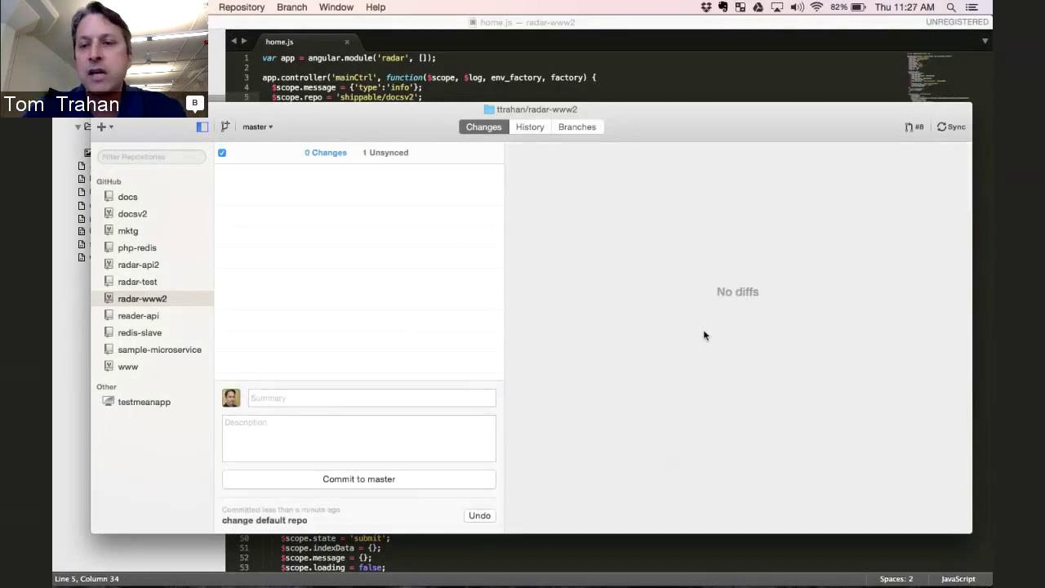
pyautogui.click(950, 128)
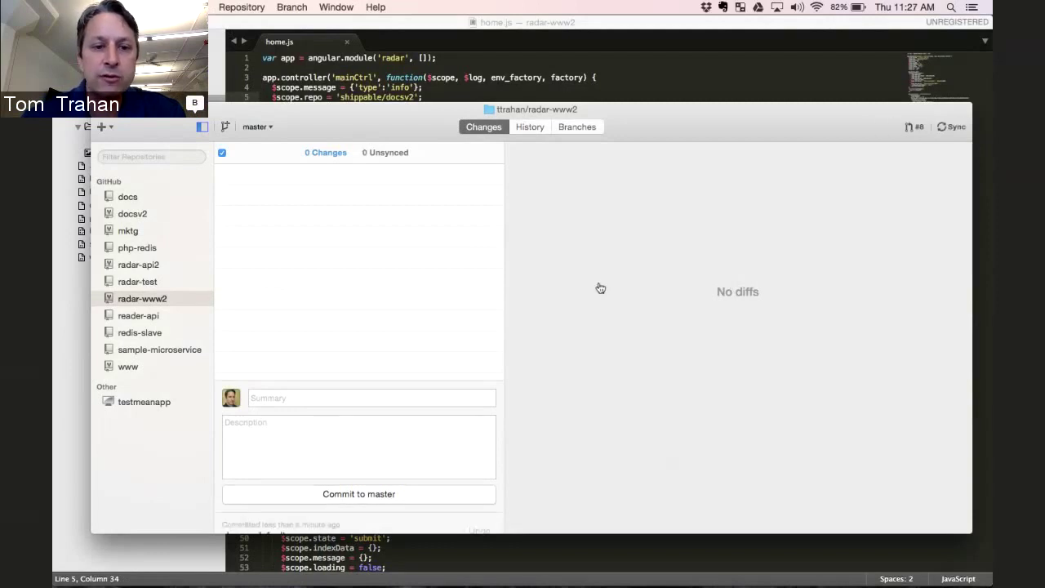
# Step: Return to the radar-www2 project page in the browser, expand build 55, and open it to view its console
pyautogui.press('super+Tab')
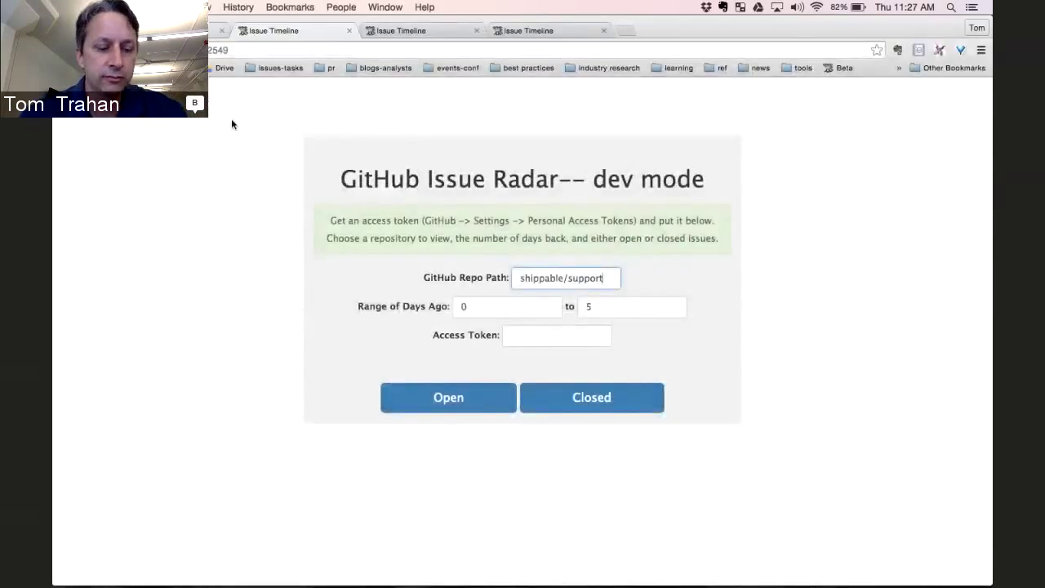
pyautogui.press('super+grave')
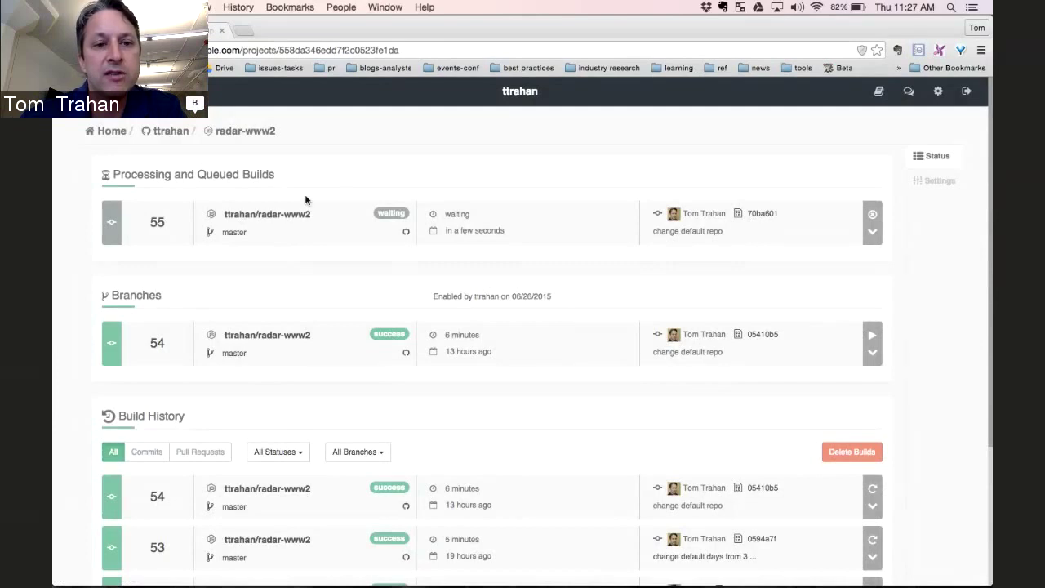
pyautogui.click(873, 233)
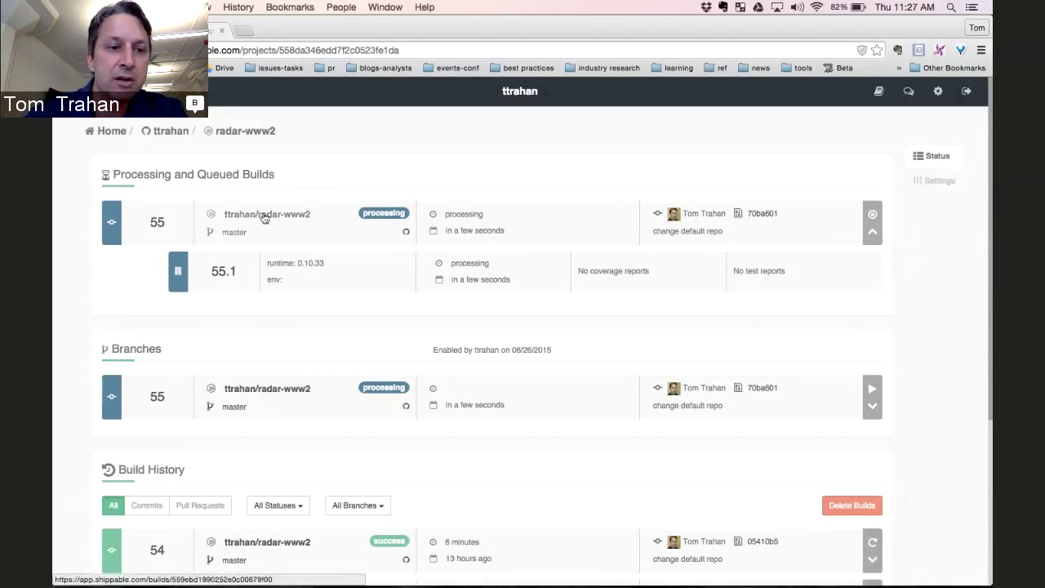
pyautogui.click(157, 223)
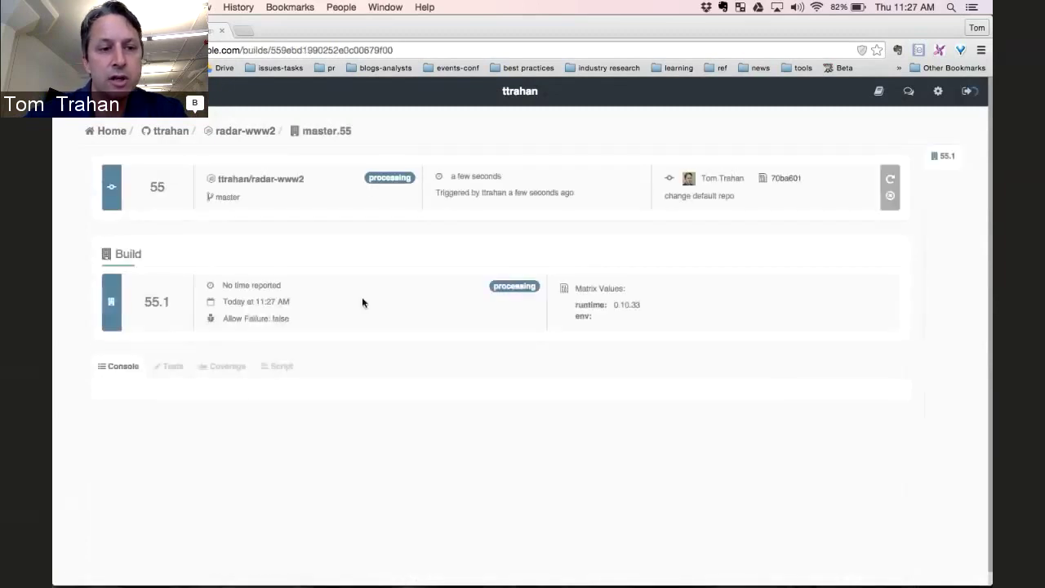
pyautogui.scroll(-2, 67, 366)
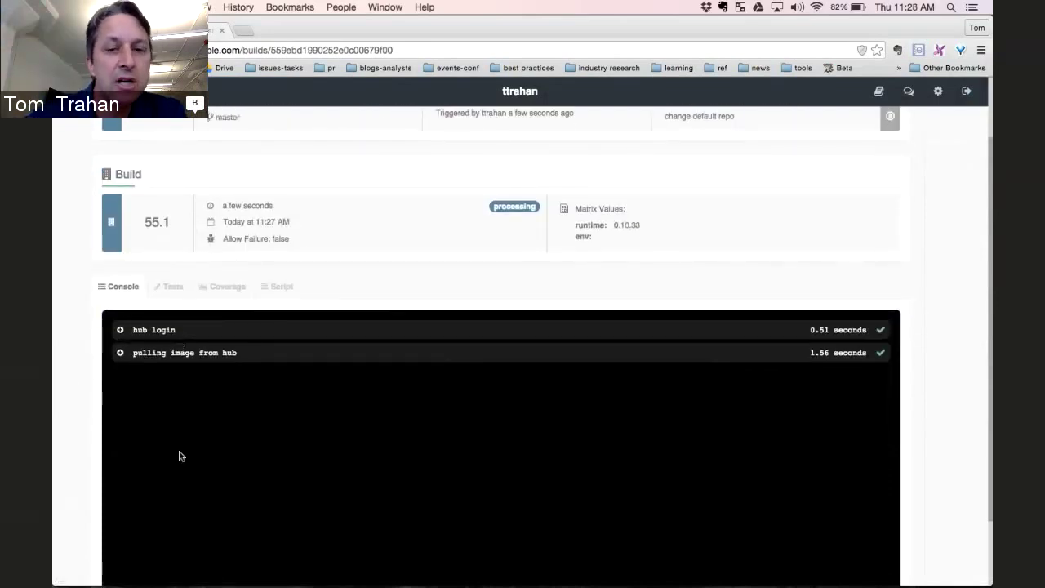
pyautogui.scroll(-2, 209, 397)
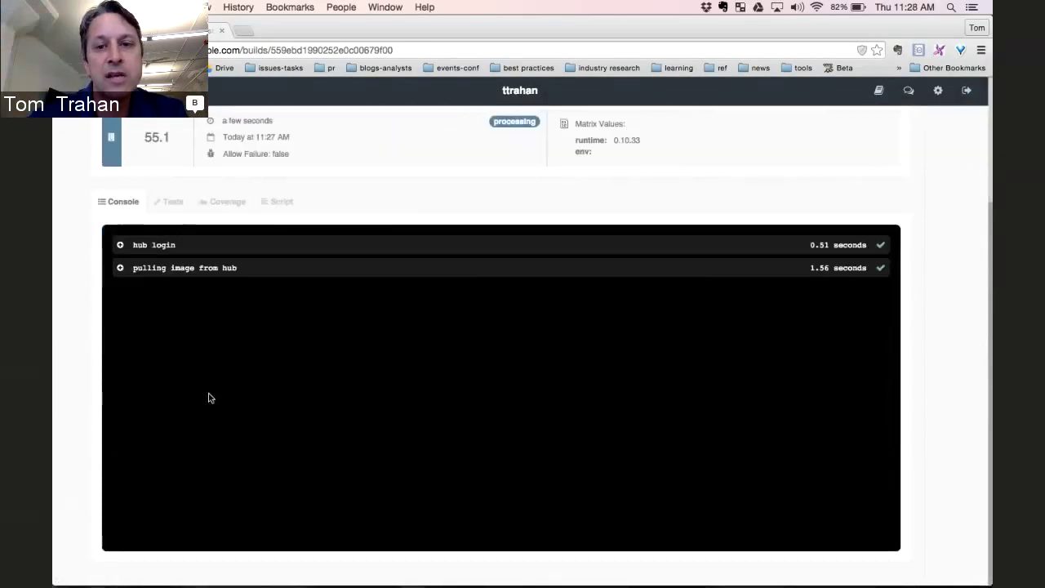
pyautogui.scroll(4, 209, 397)
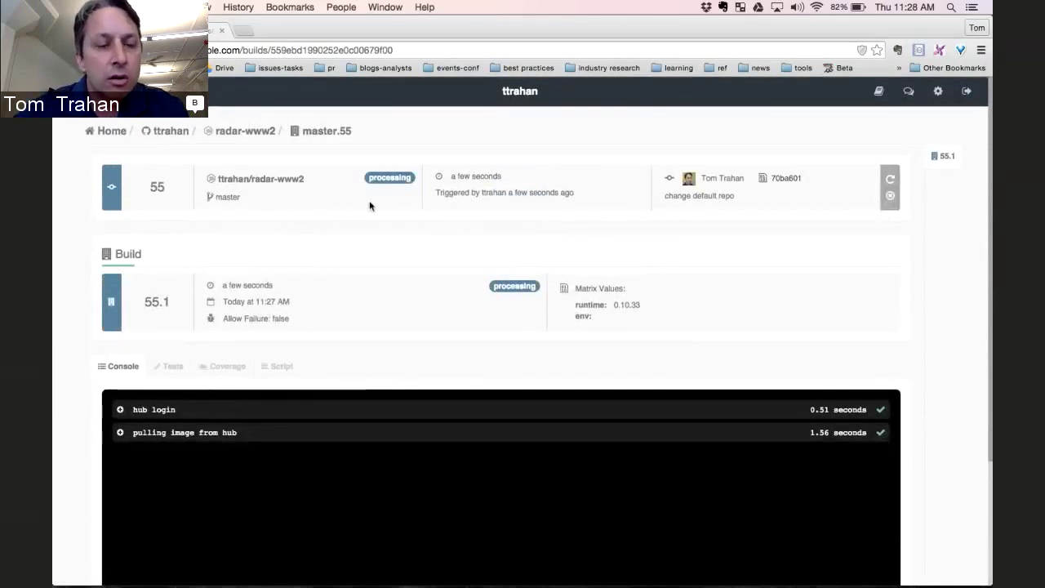
# Step: Open the radar-www2 project settings and read through the Docker build, push, Lighthouse and image options
pyautogui.click(252, 136)
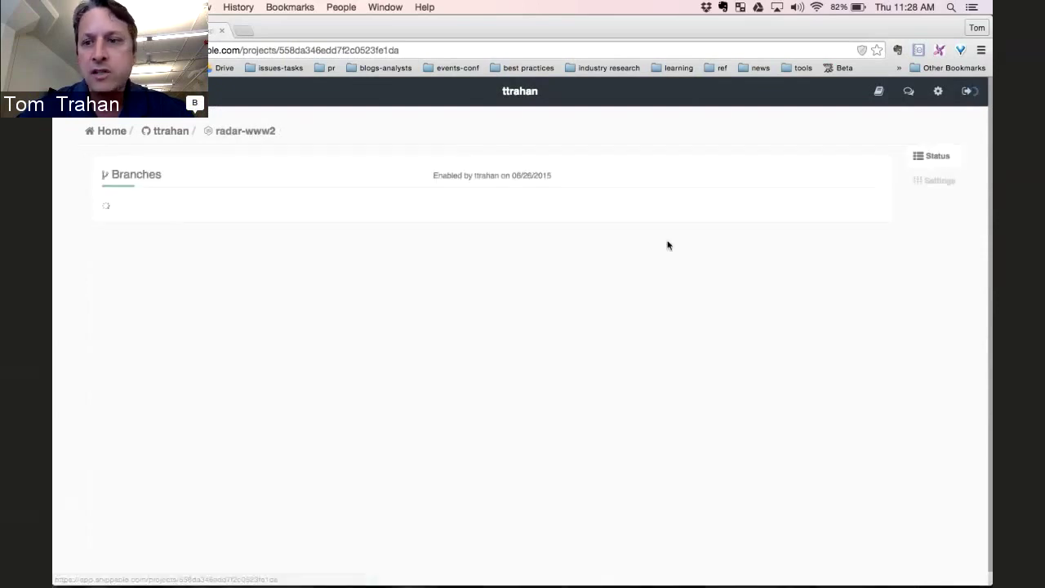
pyautogui.click(947, 183)
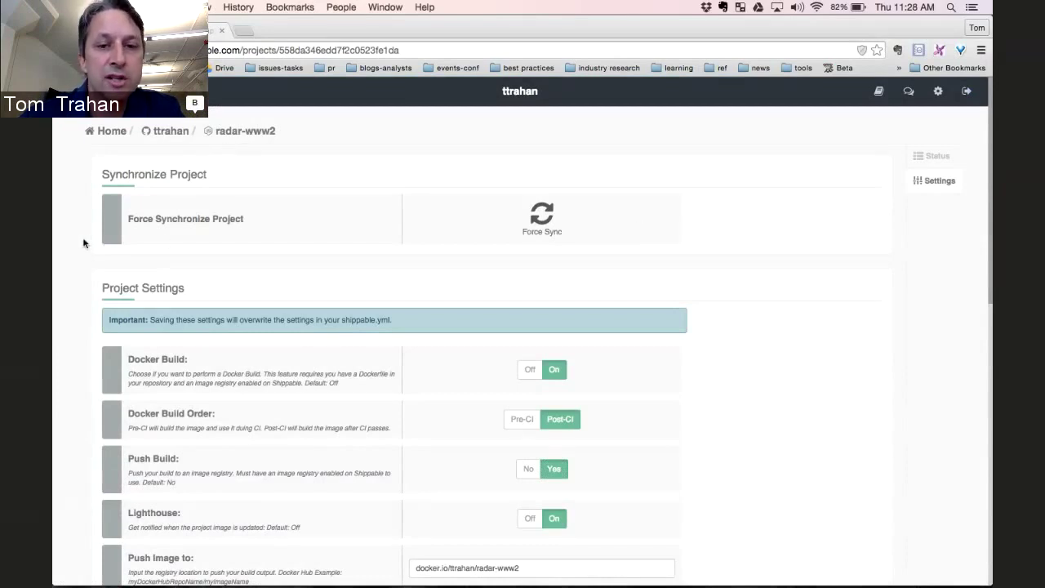
pyautogui.scroll(-1, 83, 243)
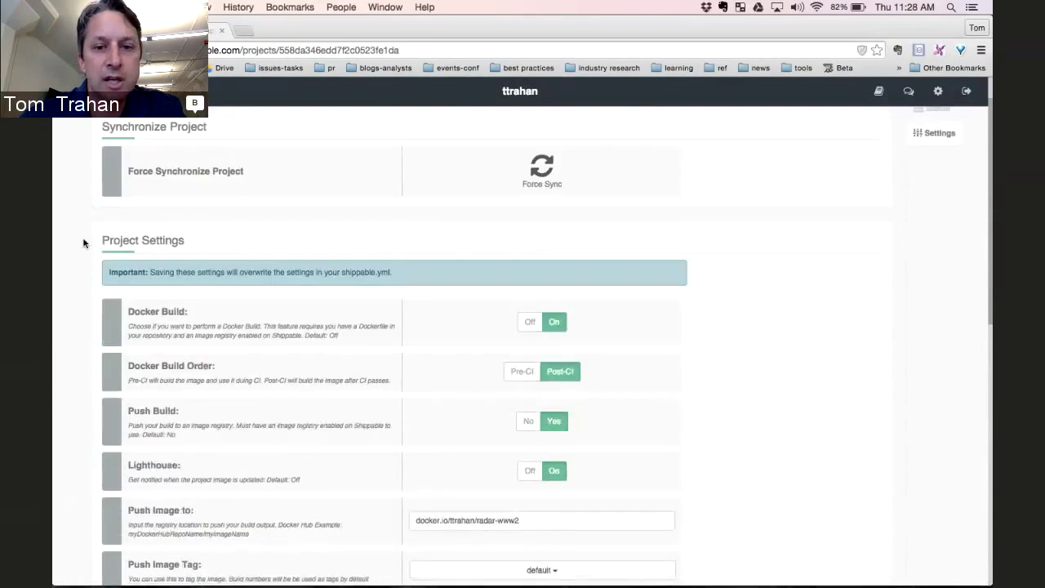
pyautogui.scroll(-2, 83, 243)
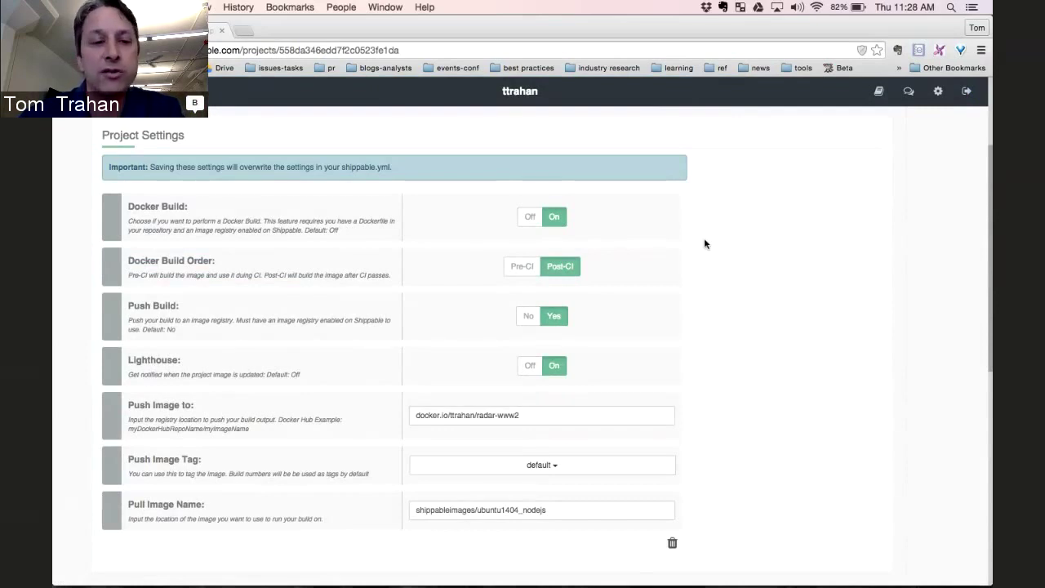
pyautogui.scroll(-1, 710, 253)
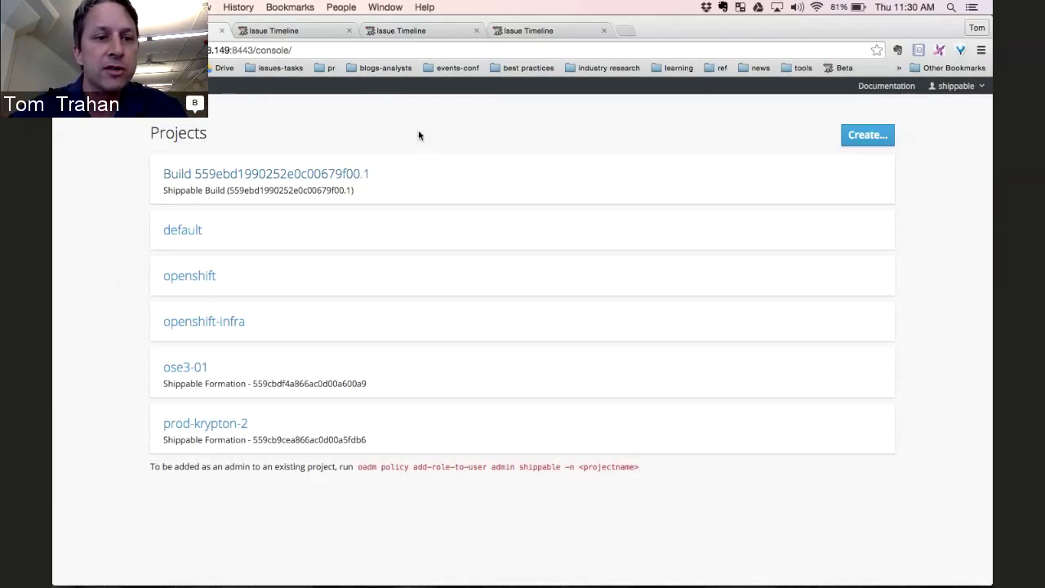
pyautogui.press('super+grave')
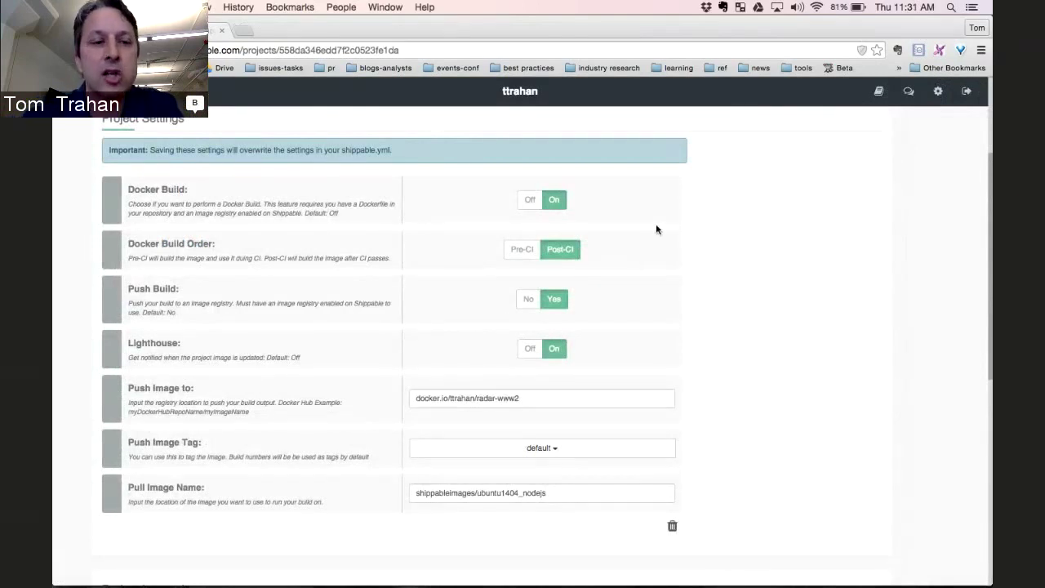
pyautogui.scroll(2, 695, 262)
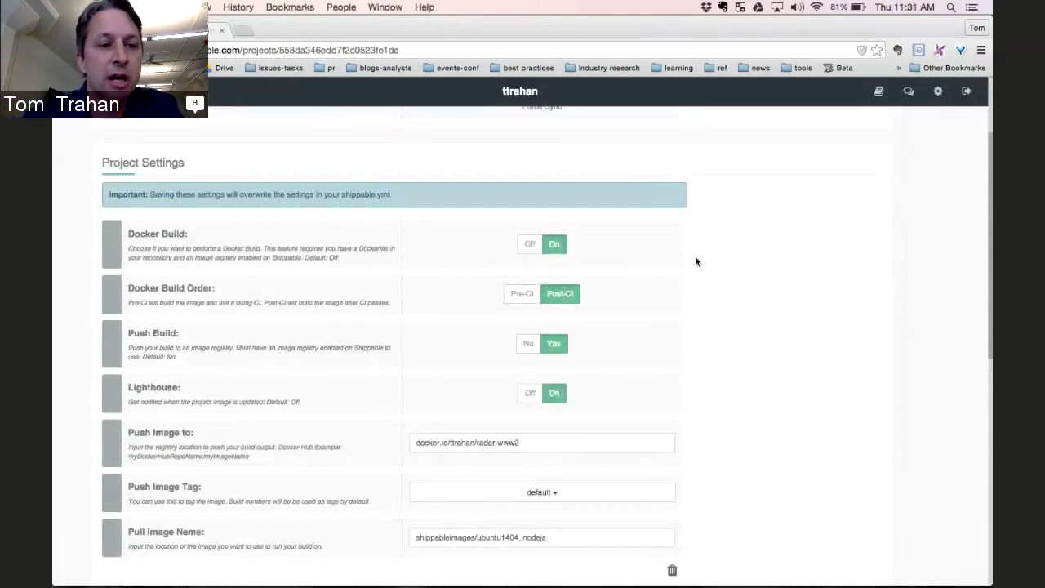
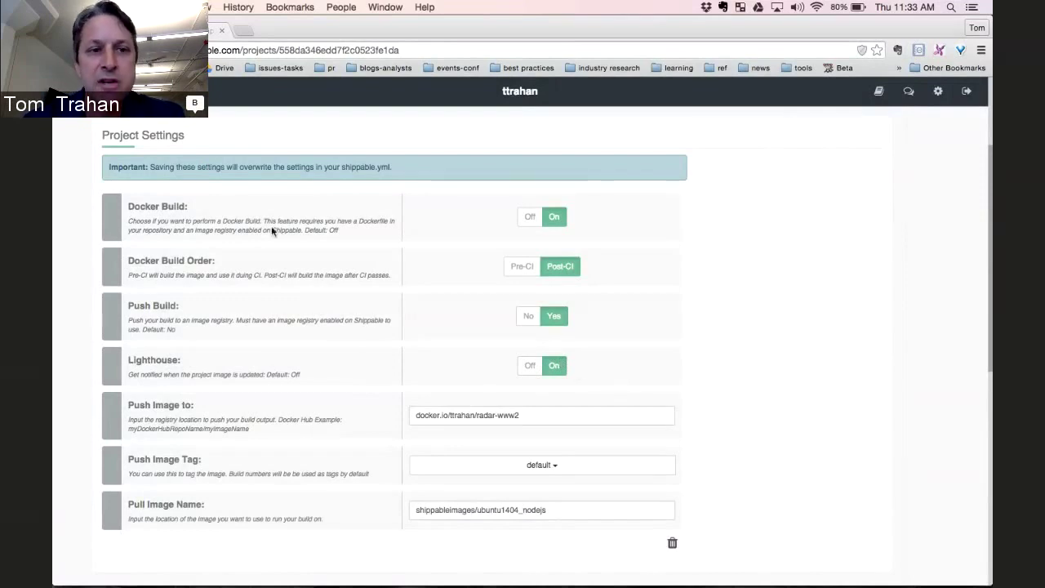
# Step: Review the project settings from Force Synchronize Project down to the integrations and encrypted environment variables
pyautogui.scroll(3, 299, 315)
pyautogui.scroll(-1, 310, 326)
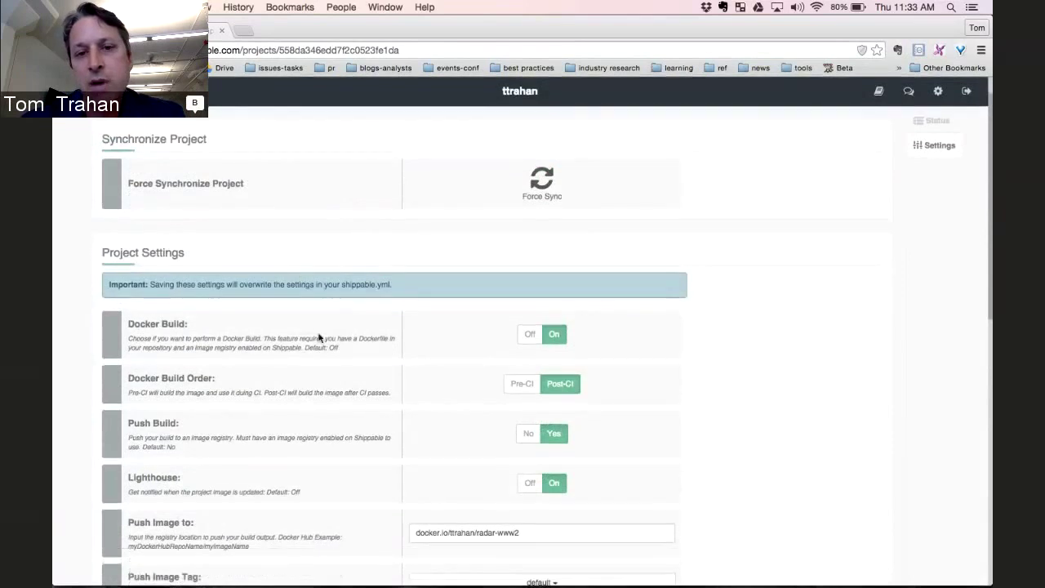
pyautogui.scroll(-2, 318, 337)
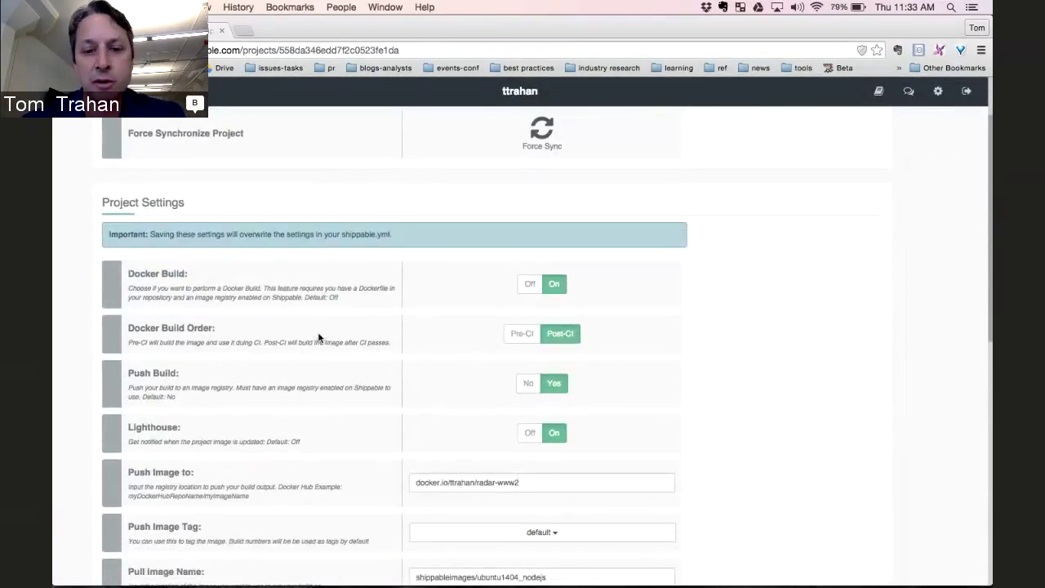
pyautogui.scroll(-2, 719, 441)
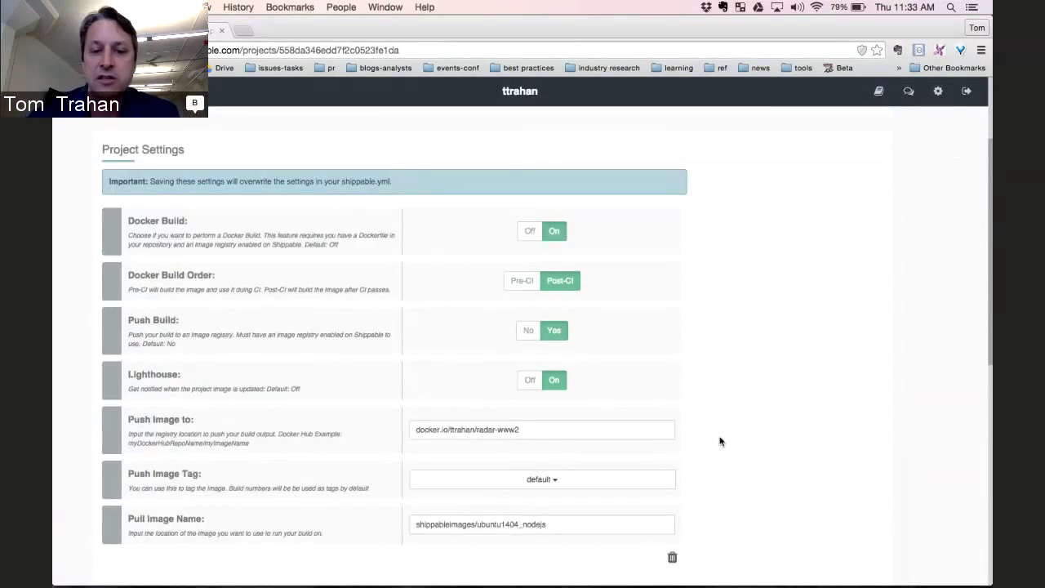
pyautogui.scroll(-2, 719, 441)
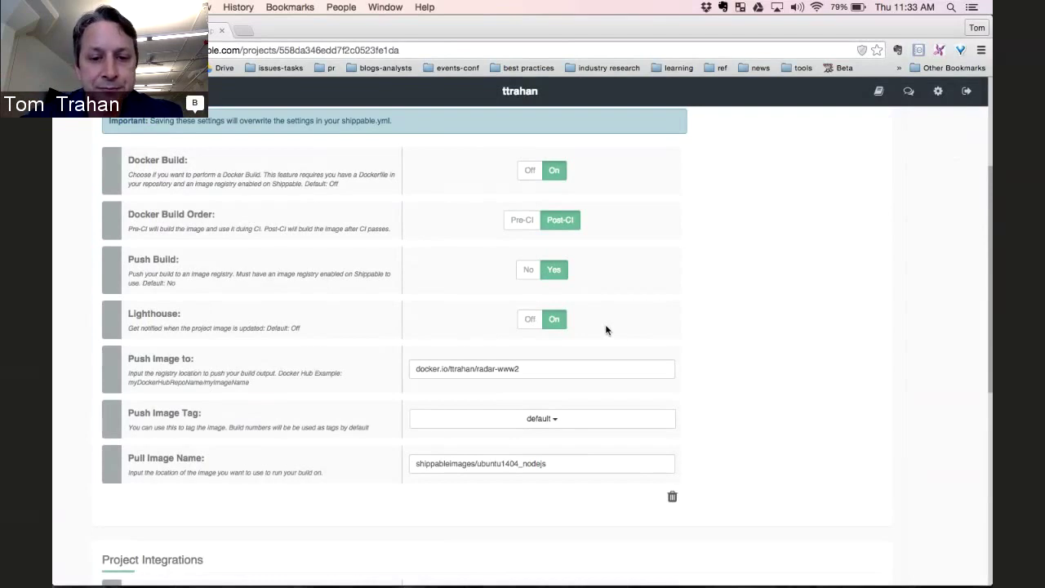
pyautogui.scroll(-2, 605, 329)
pyautogui.scroll(-3, 605, 329)
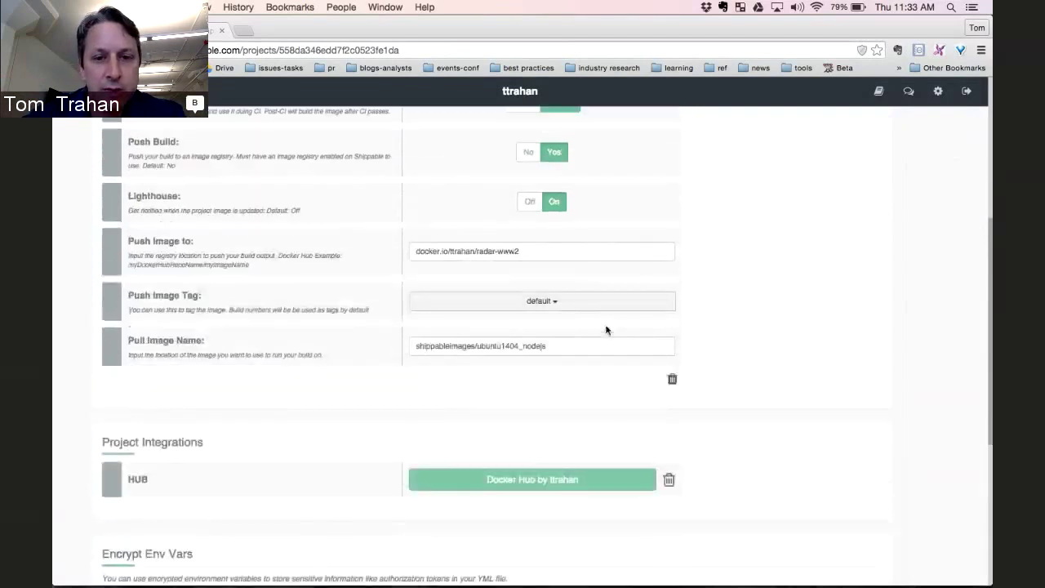
pyautogui.scroll(-3, 605, 329)
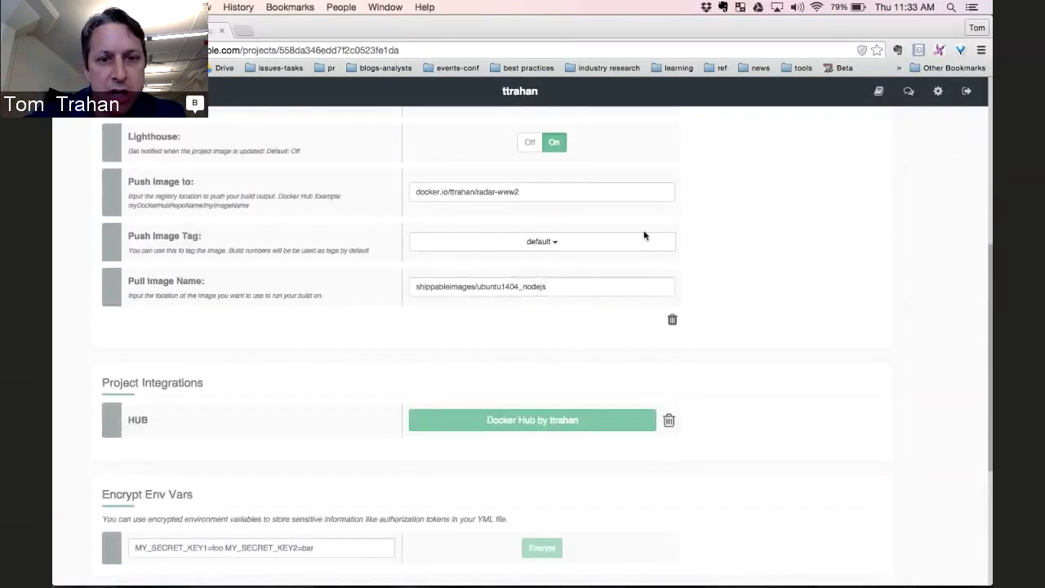
# Step: Examine the push image destination and the available push image tag options, leaving the tag on default
pyautogui.click(559, 193)
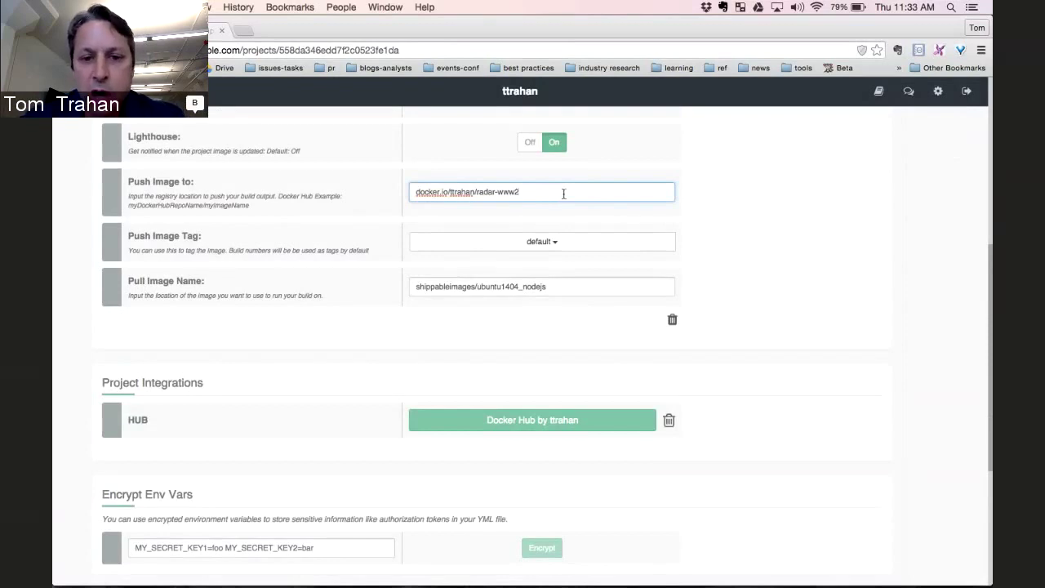
pyautogui.click(600, 243)
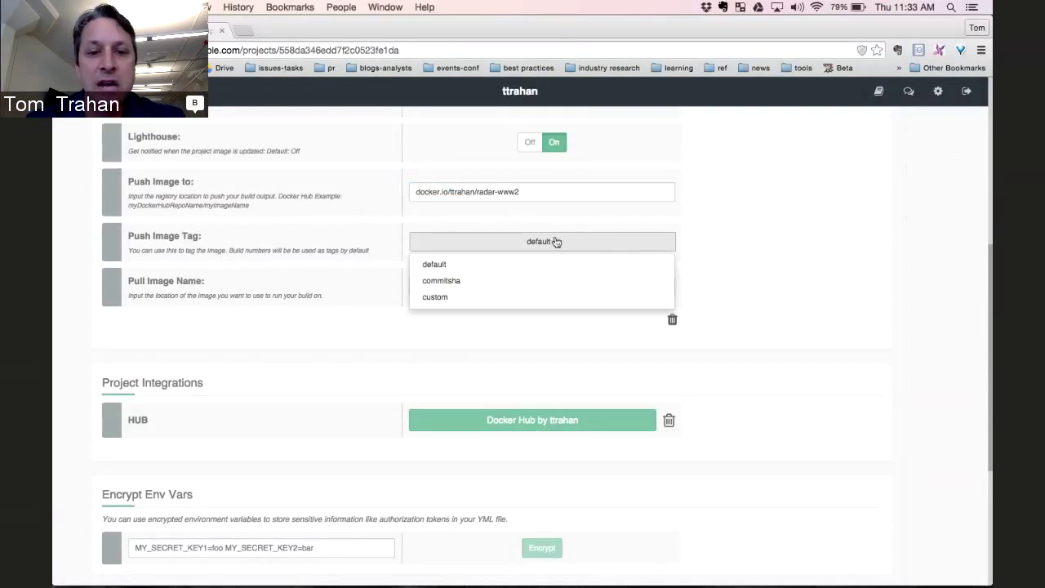
pyautogui.click(572, 245)
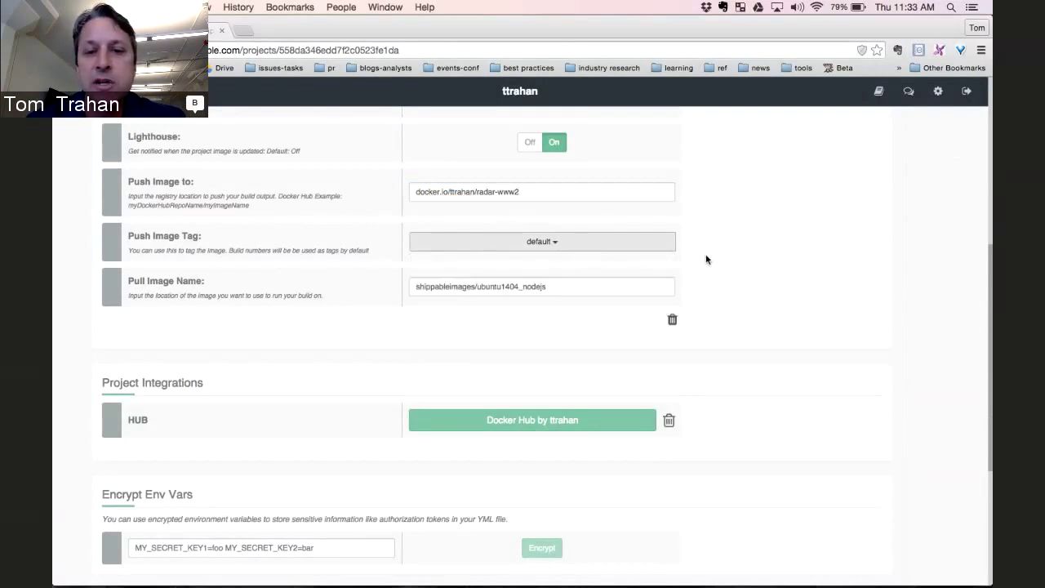
pyautogui.scroll(2, 706, 259)
pyautogui.scroll(1, 706, 260)
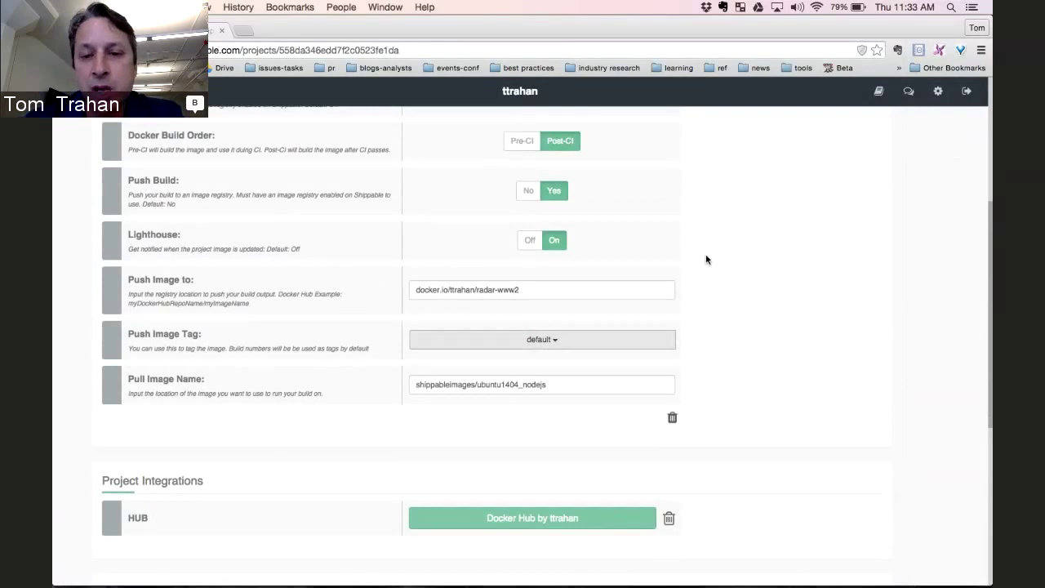
pyautogui.scroll(-2, 706, 259)
pyautogui.scroll(-1, 706, 260)
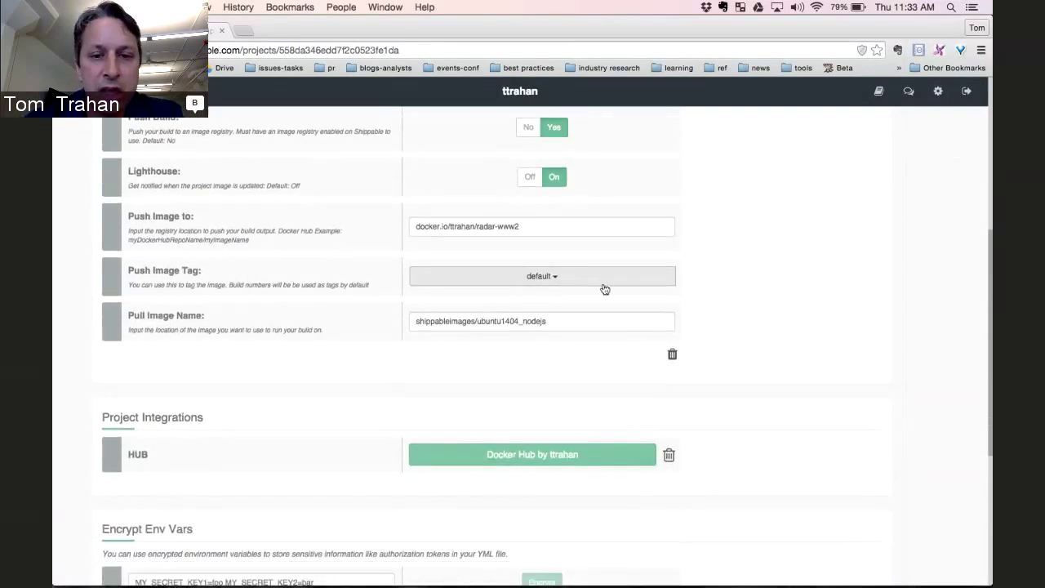
# Step: Examine the pull image name, then review the remaining project settings through the integrations, encrypted variables, and reset and delete sections
pyautogui.click(571, 320)
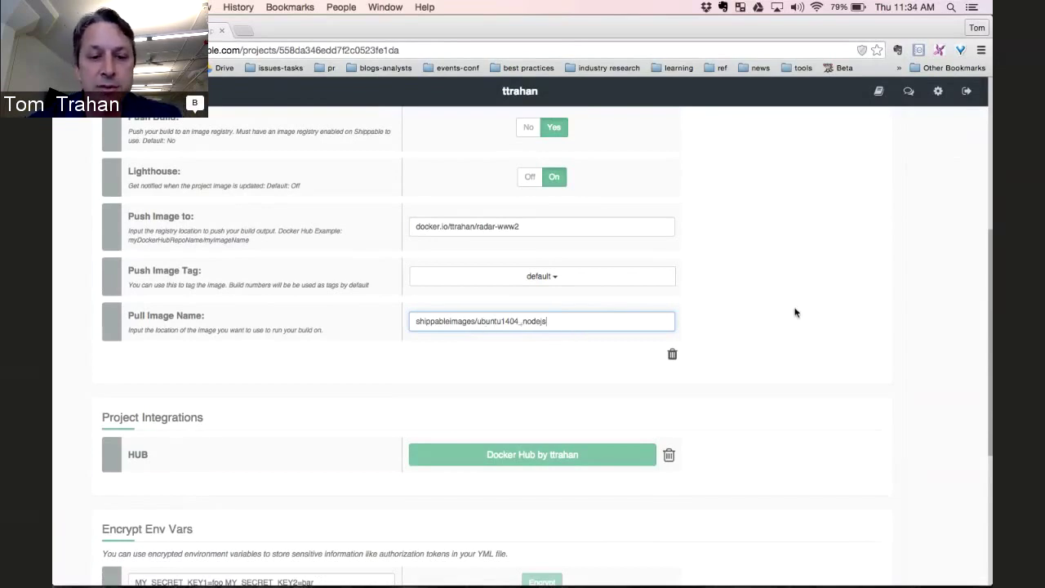
pyautogui.scroll(-3, 795, 312)
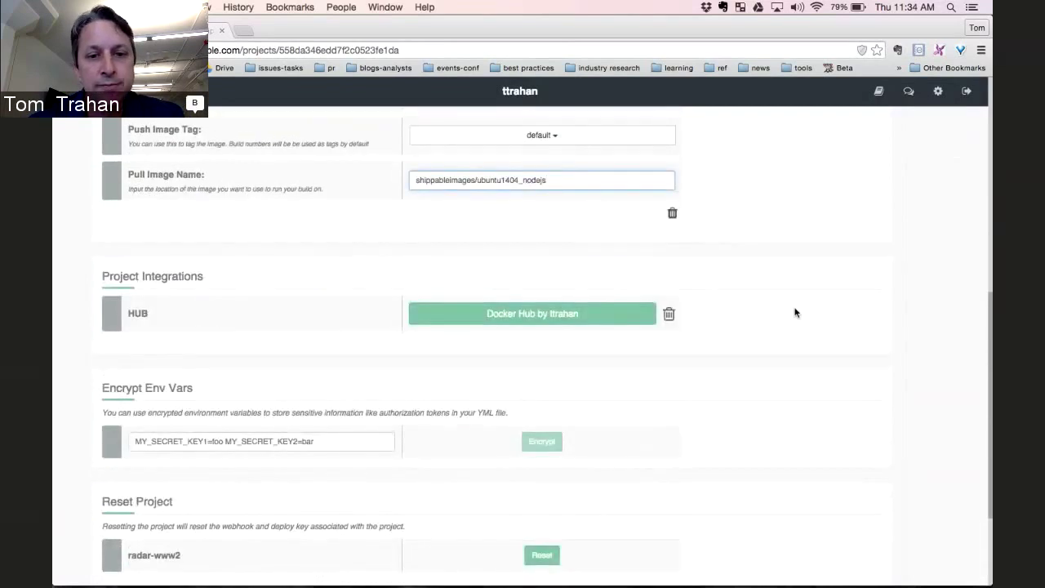
pyautogui.scroll(-2, 794, 312)
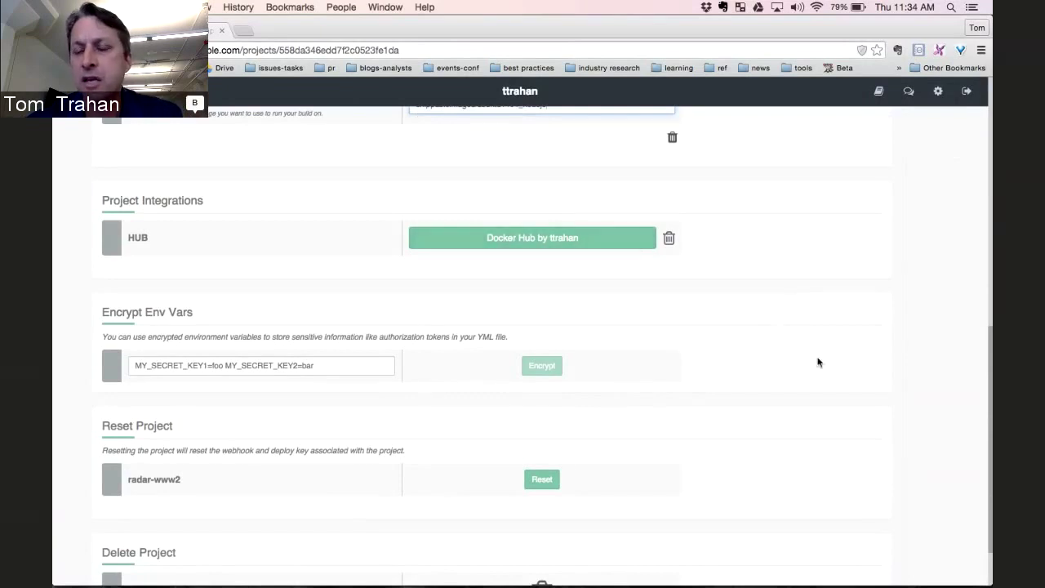
pyautogui.scroll(10, 818, 361)
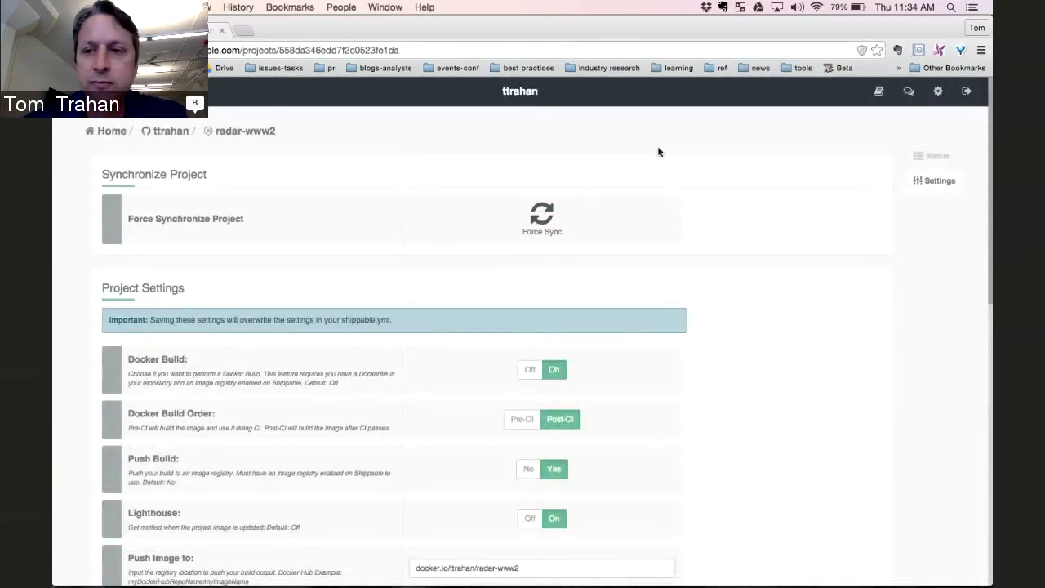
# Step: Go back to the radar-www2 project status, expand build 55 on the master branch, and open that build
pyautogui.click(929, 155)
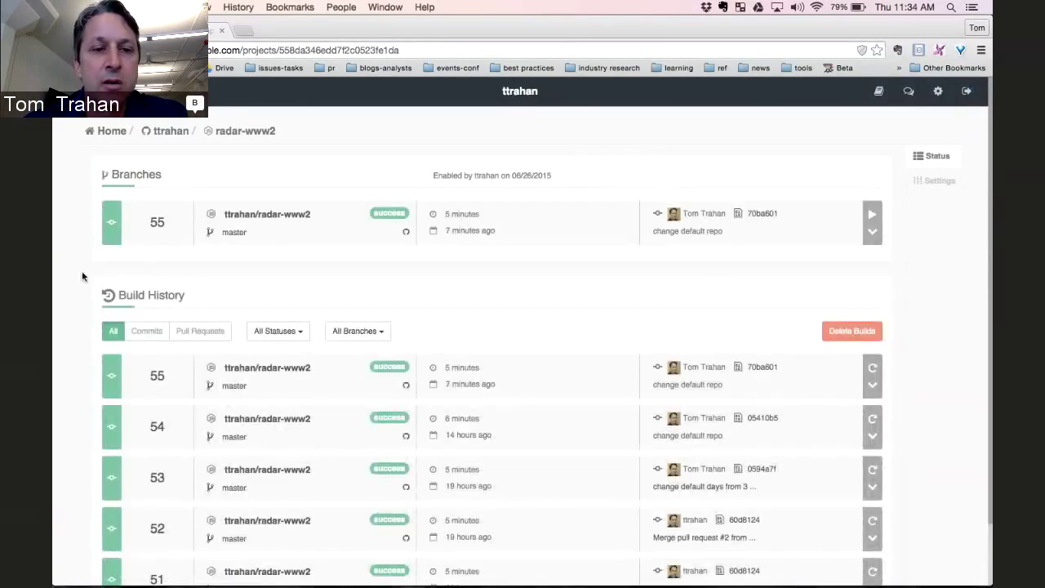
pyautogui.click(872, 235)
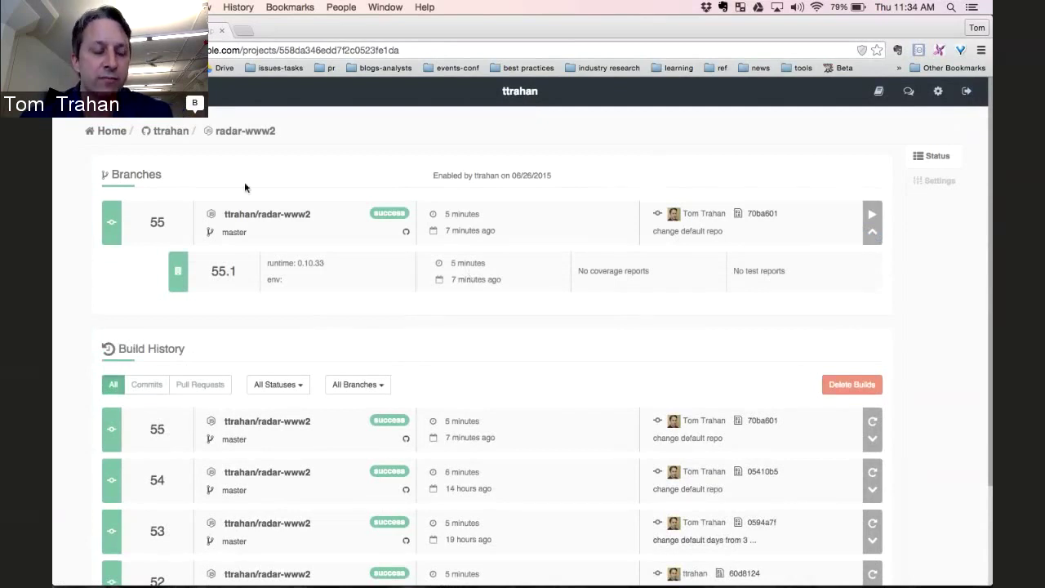
pyautogui.press('super+grave')
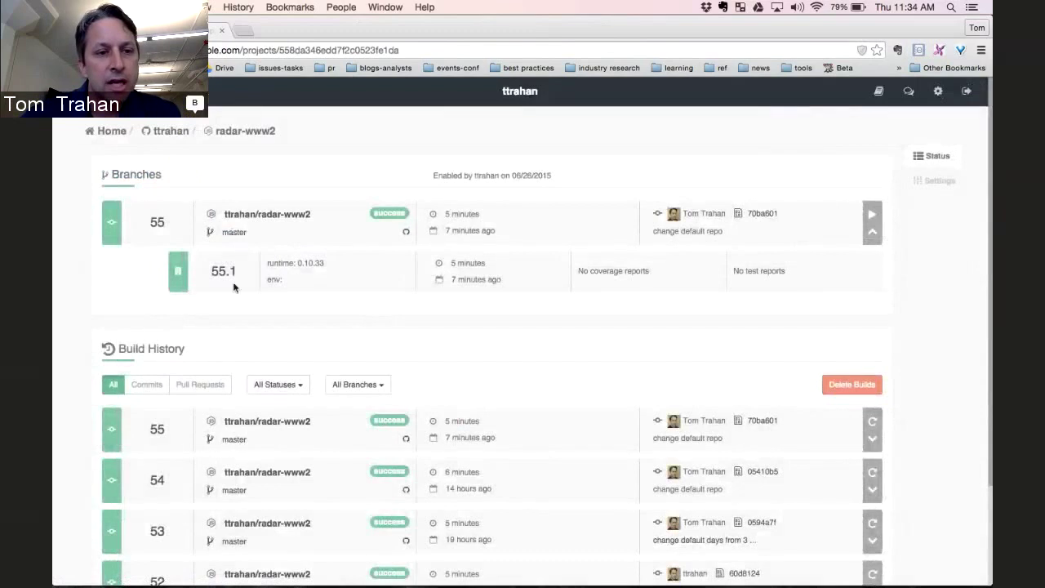
pyautogui.click(159, 224)
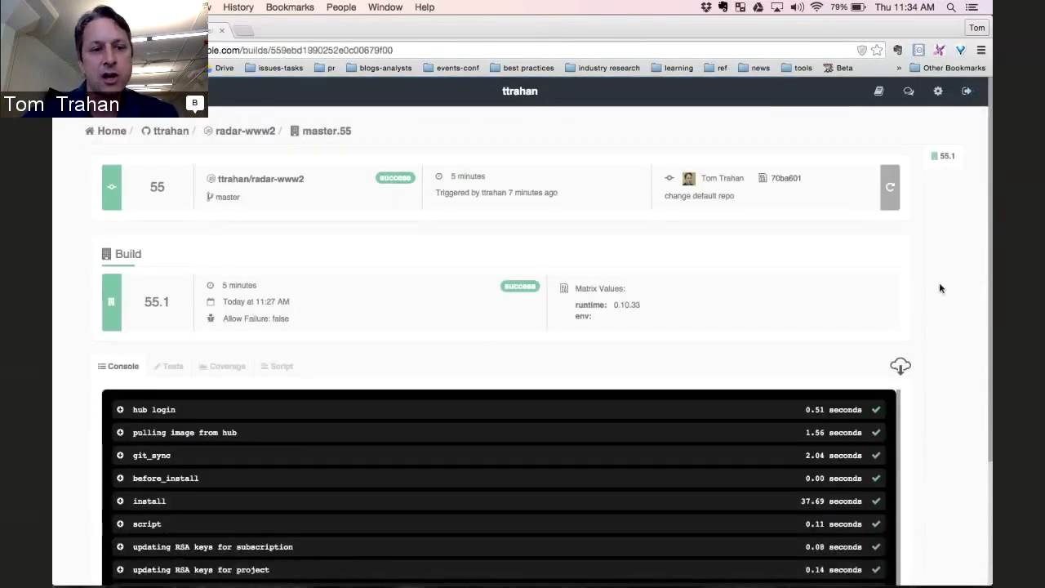
# Step: Review the build 55 console stages from hub login through the image build to hub push
pyautogui.scroll(-4, 939, 287)
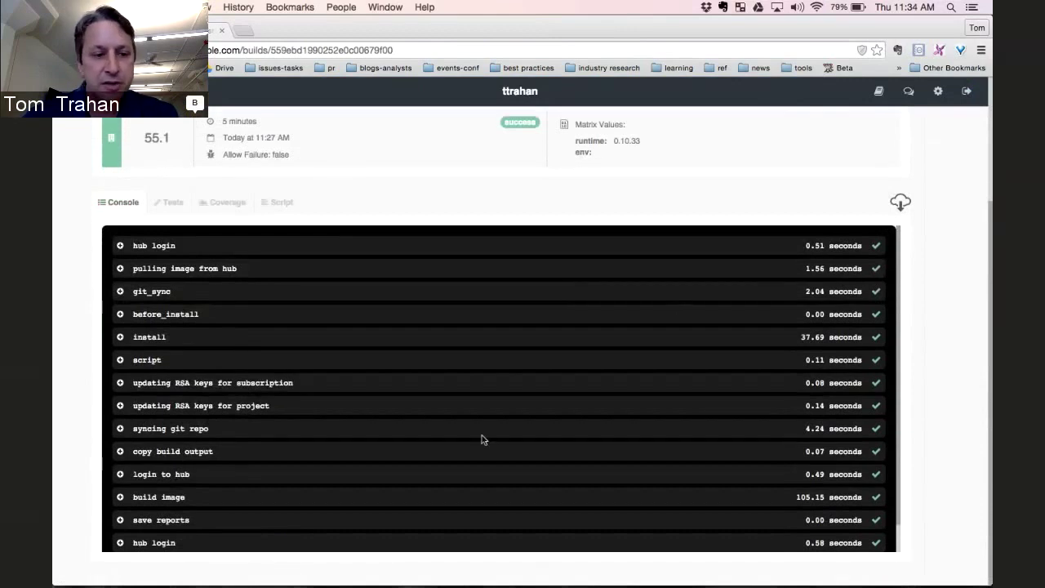
pyautogui.click(123, 475)
pyautogui.click(121, 475)
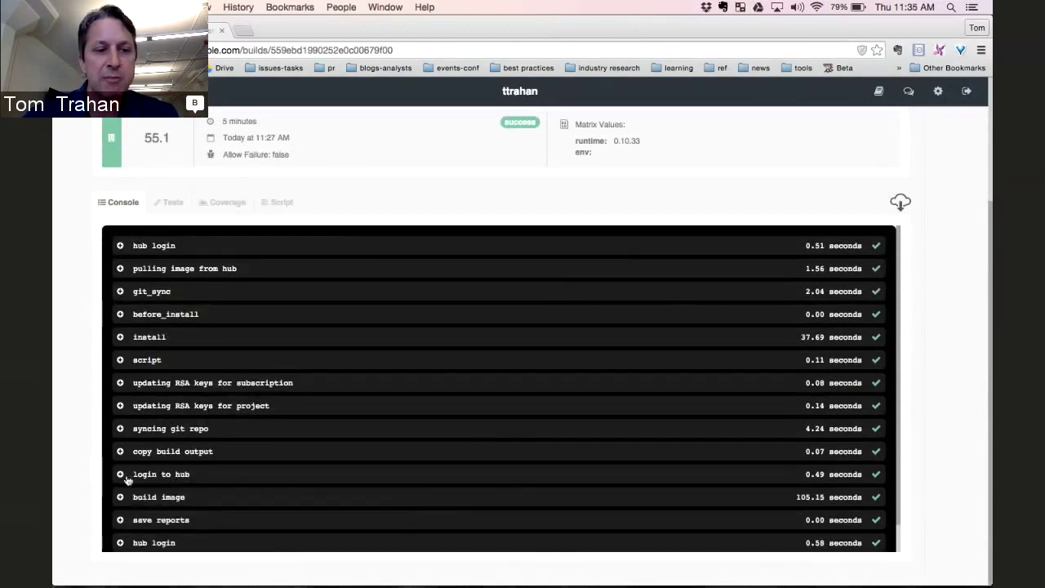
pyautogui.scroll(-1, 676, 384)
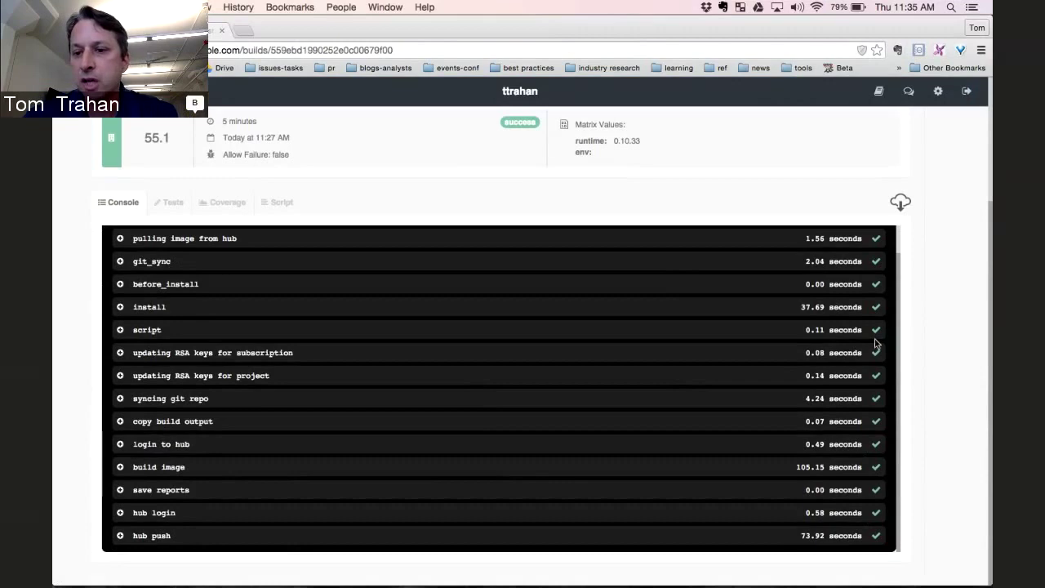
pyautogui.scroll(5, 874, 341)
pyautogui.scroll(-2, 931, 344)
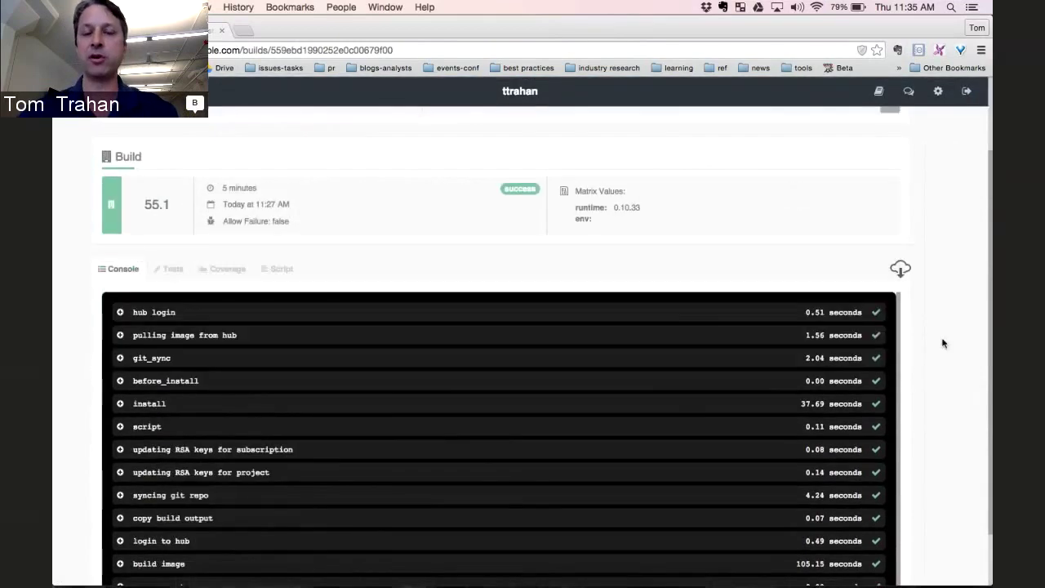
pyautogui.scroll(-2, 943, 343)
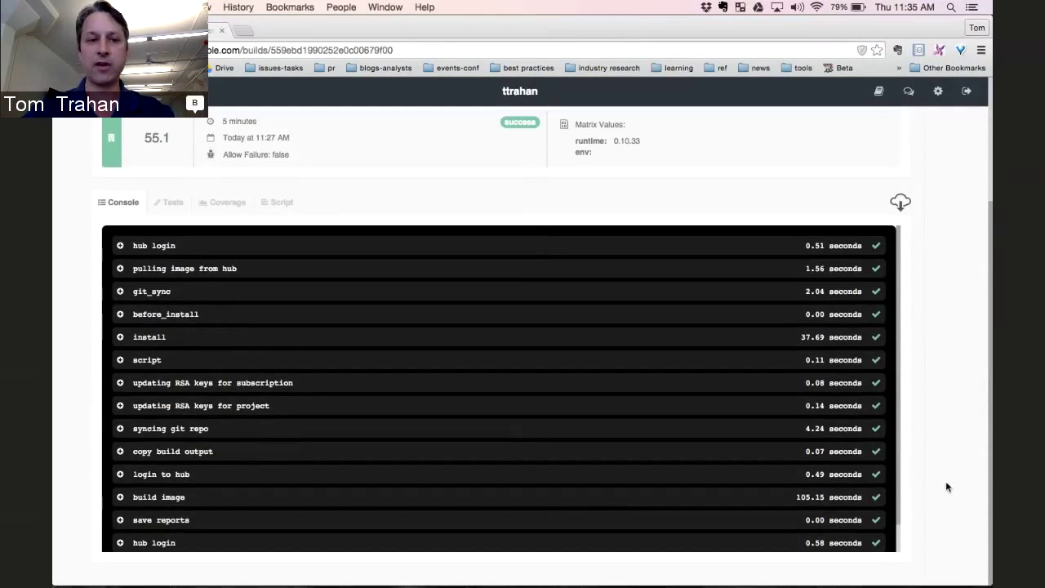
# Step: Return to the radar-www2 project page and filter its build history to the Failed status
pyautogui.scroll(4, 930, 485)
pyautogui.click(244, 134)
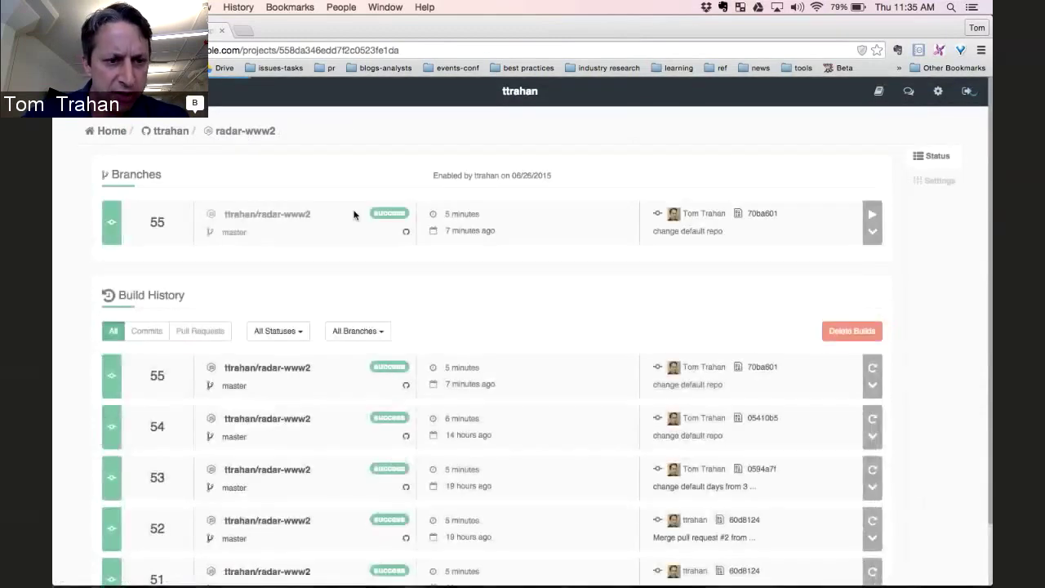
pyautogui.scroll(-2, 354, 214)
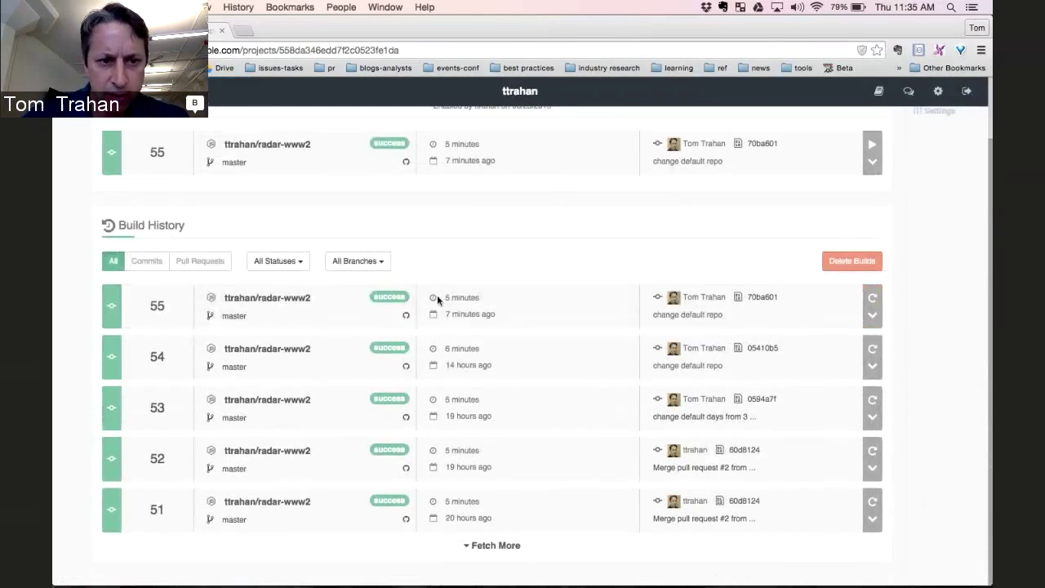
pyautogui.click(299, 261)
pyautogui.click(288, 317)
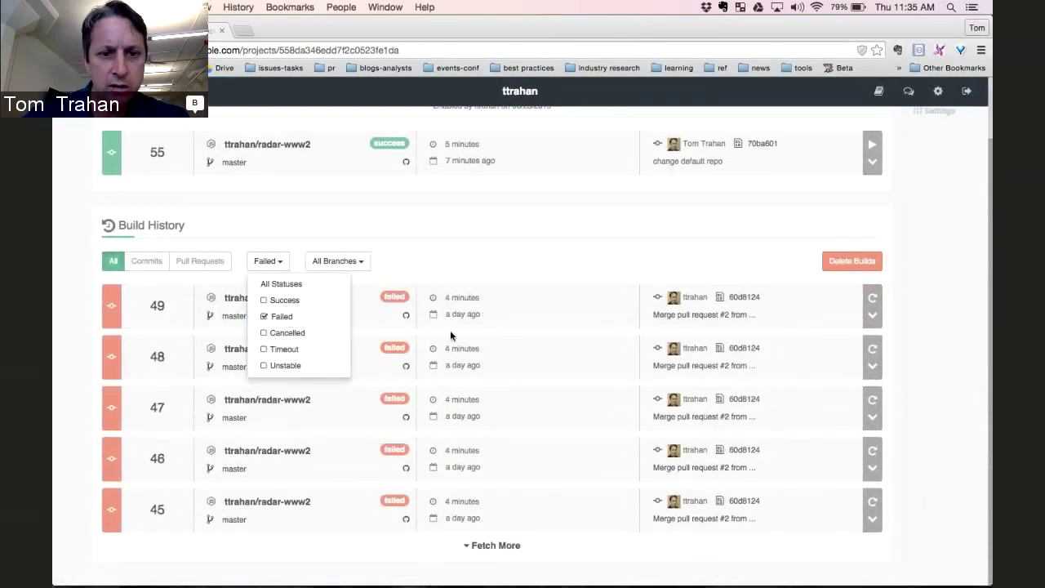
# Step: Open failed build 49, expand the hub push stage in its console, and examine the error output
pyautogui.click(163, 305)
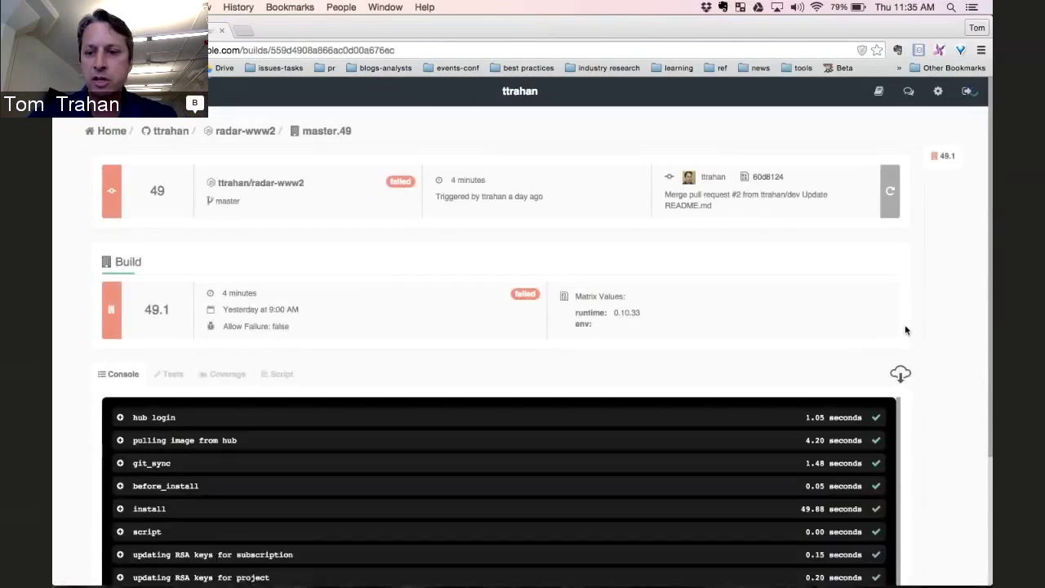
pyautogui.scroll(-4, 865, 327)
pyautogui.scroll(-2, 816, 398)
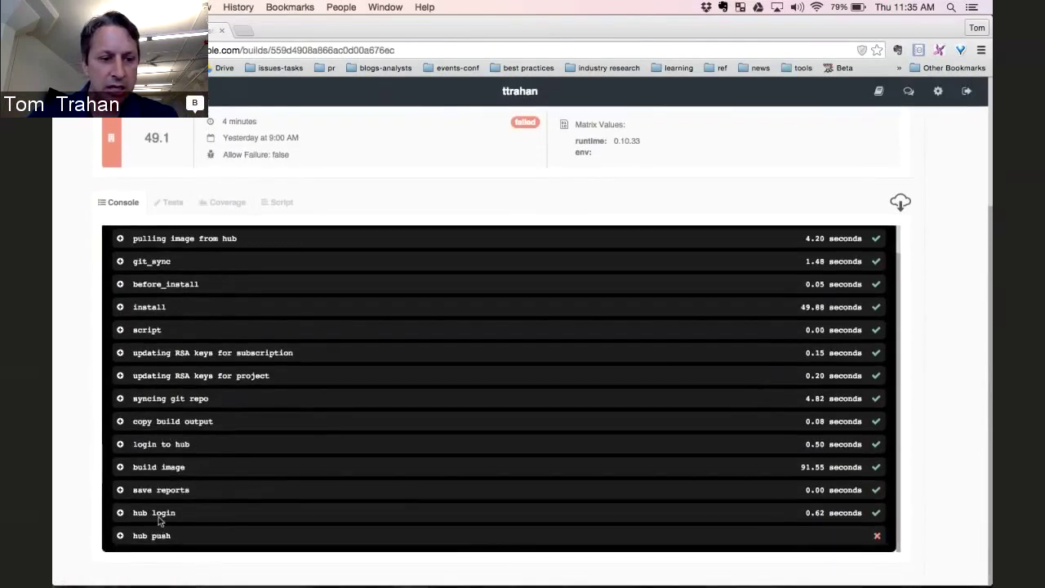
pyautogui.click(121, 535)
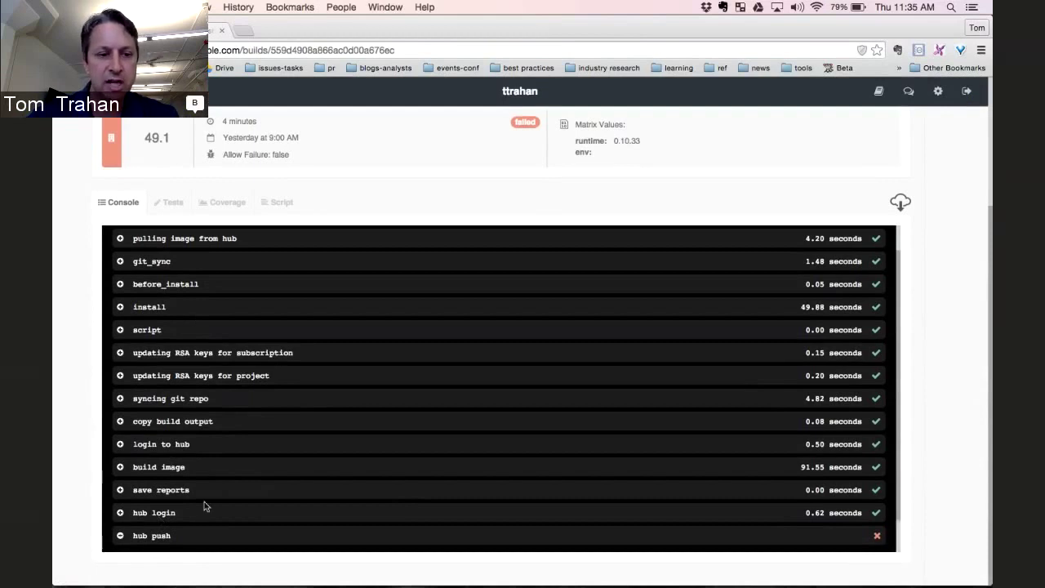
pyautogui.scroll(-2, 204, 502)
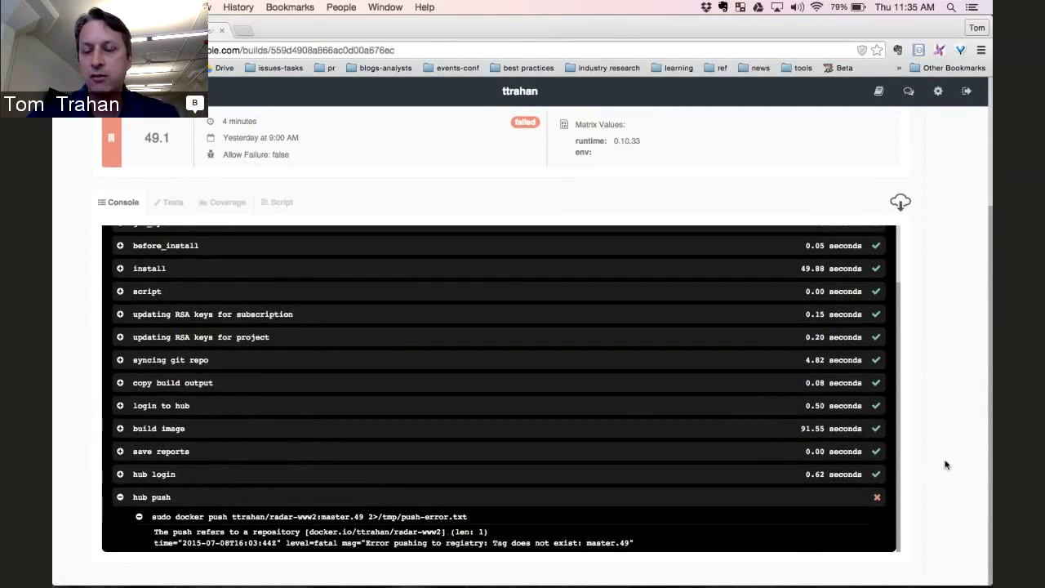
pyautogui.scroll(3, 945, 465)
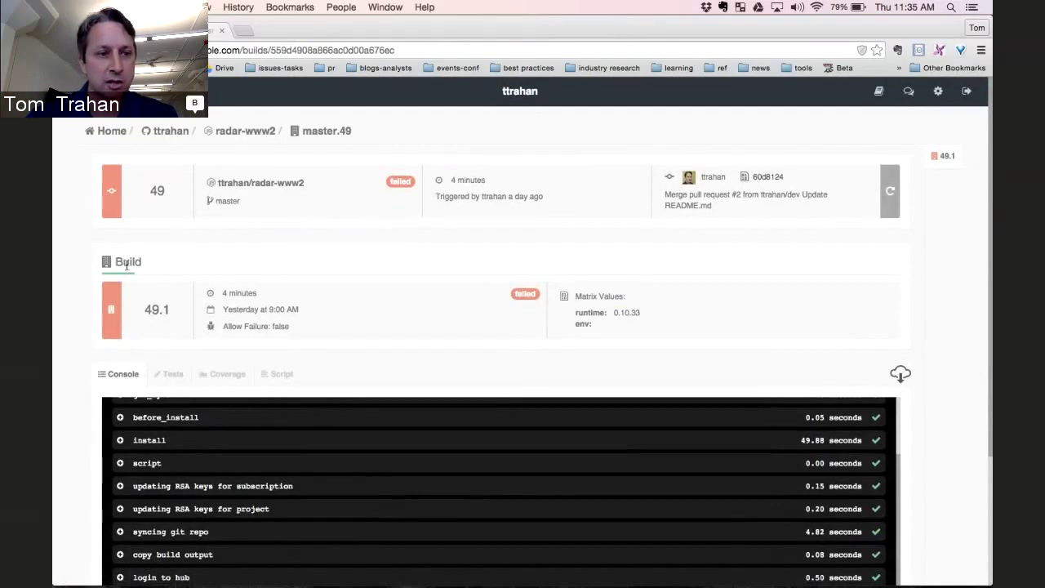
pyautogui.scroll(-5, 74, 222)
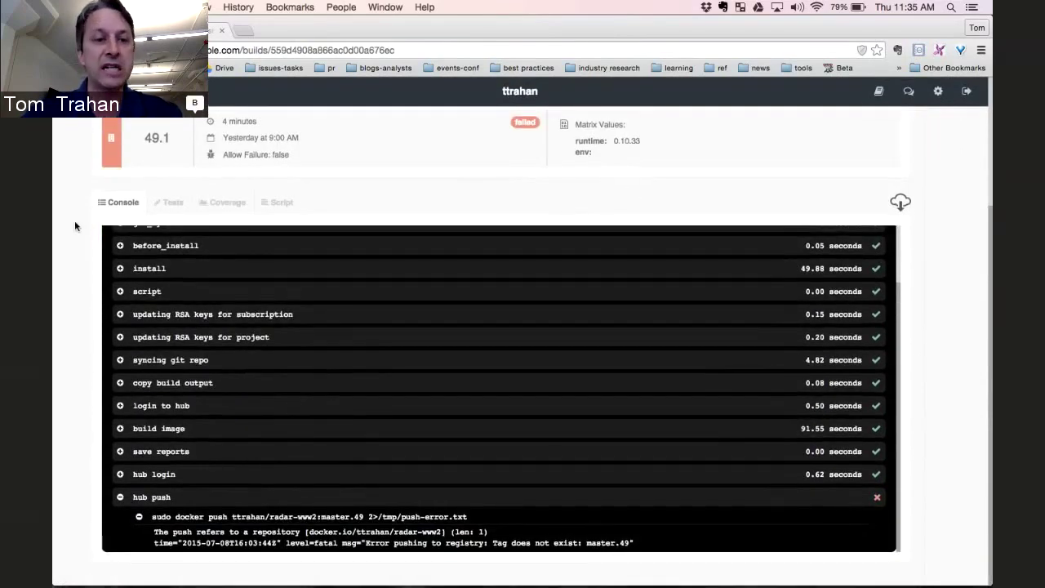
pyautogui.scroll(5, 75, 222)
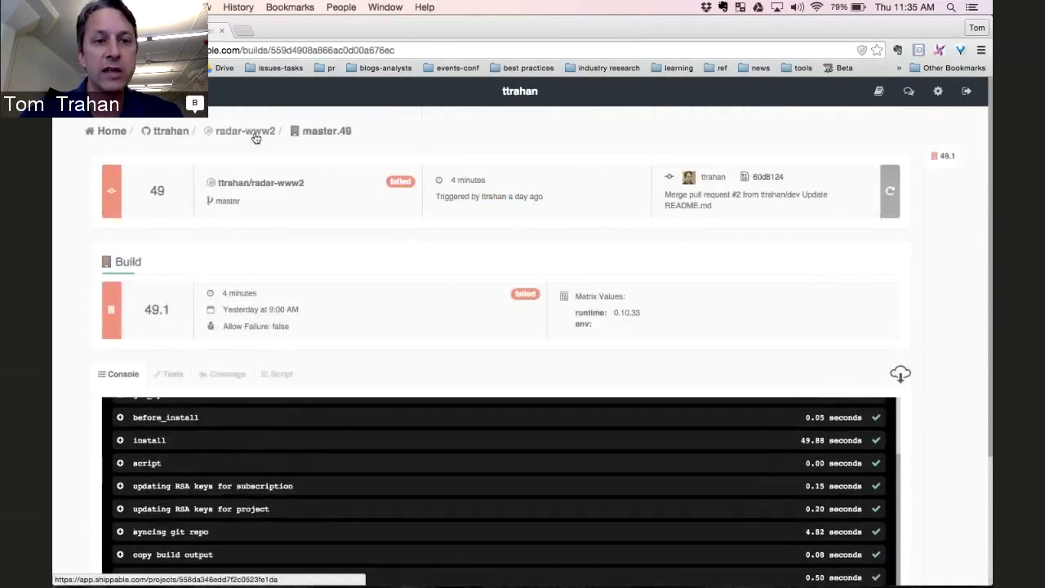
# Step: Return to the radar-www2 project page, check the new chat messages in Blue Jeans, and switch back to the browser
pyautogui.click(256, 138)
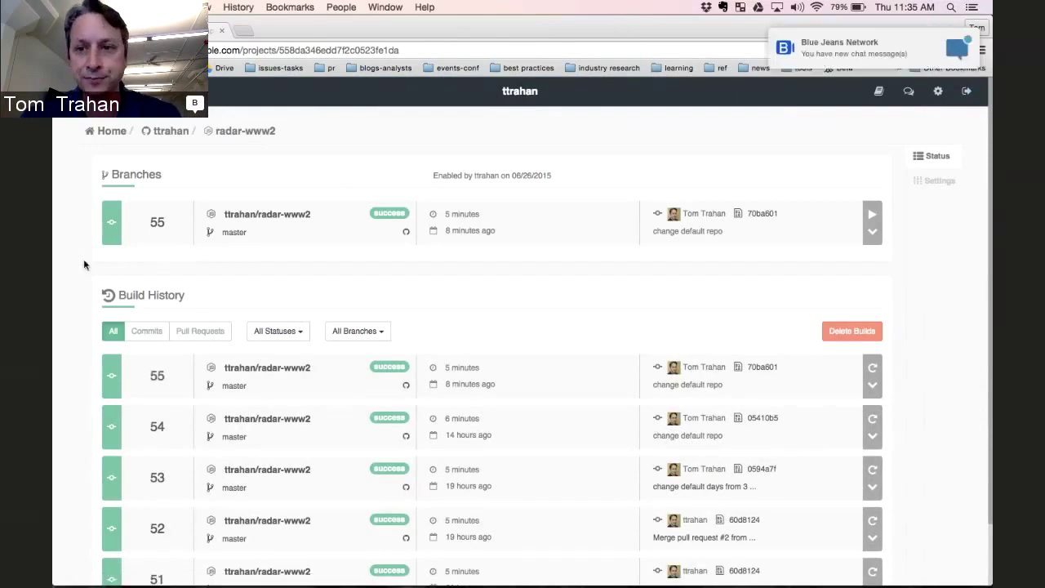
pyautogui.click(914, 41)
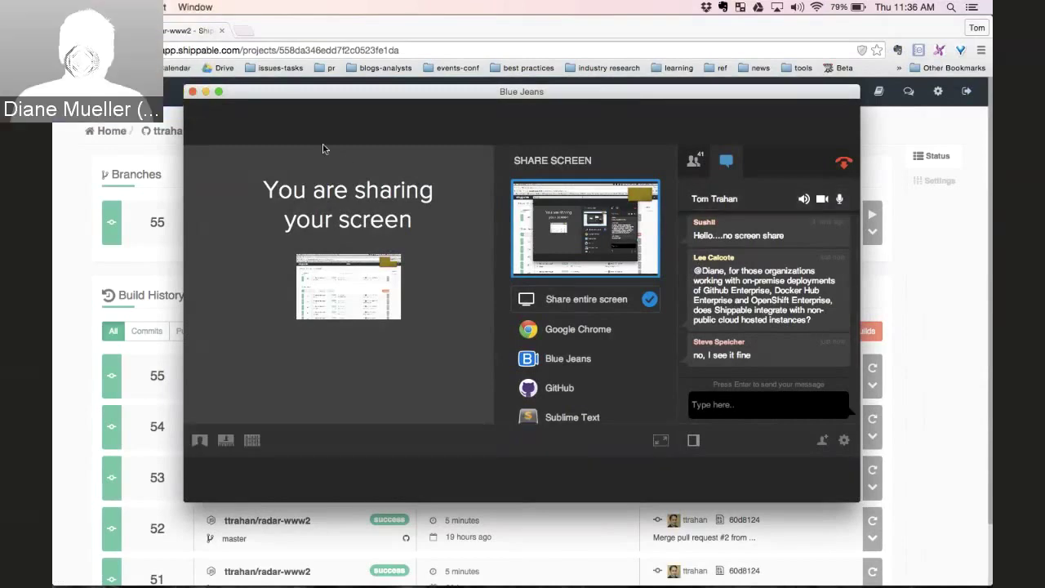
pyautogui.press('super+Tab')
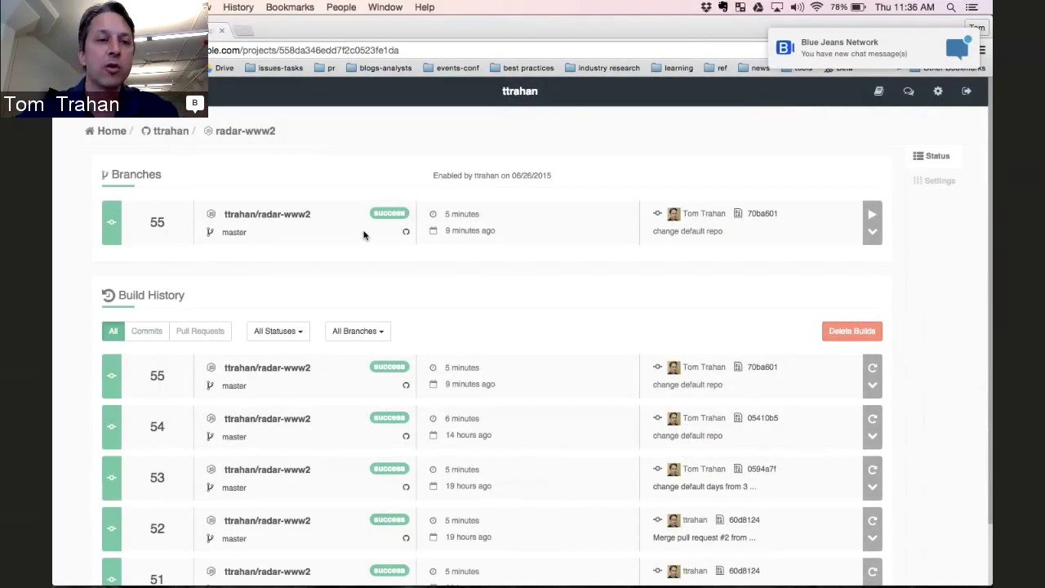
# Step: Go to the Shippable home page and open the ose3-01 formation
pyautogui.click(110, 133)
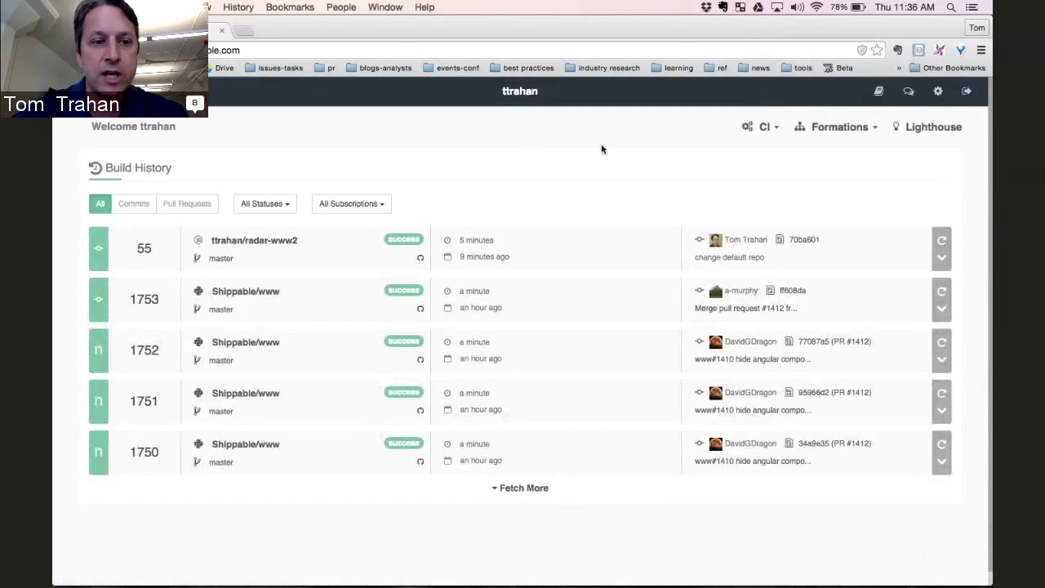
pyautogui.click(853, 134)
pyautogui.click(829, 178)
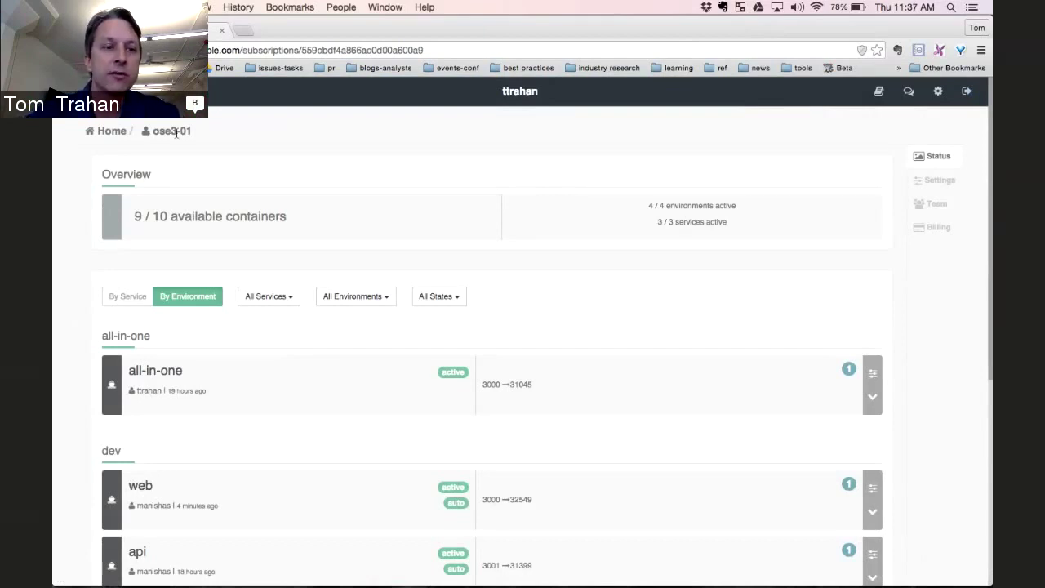
# Step: Review the ose3-01 container overview and its services grouped by environment, including all-in-one, dev and dev-single-component
pyautogui.scroll(-3, 75, 225)
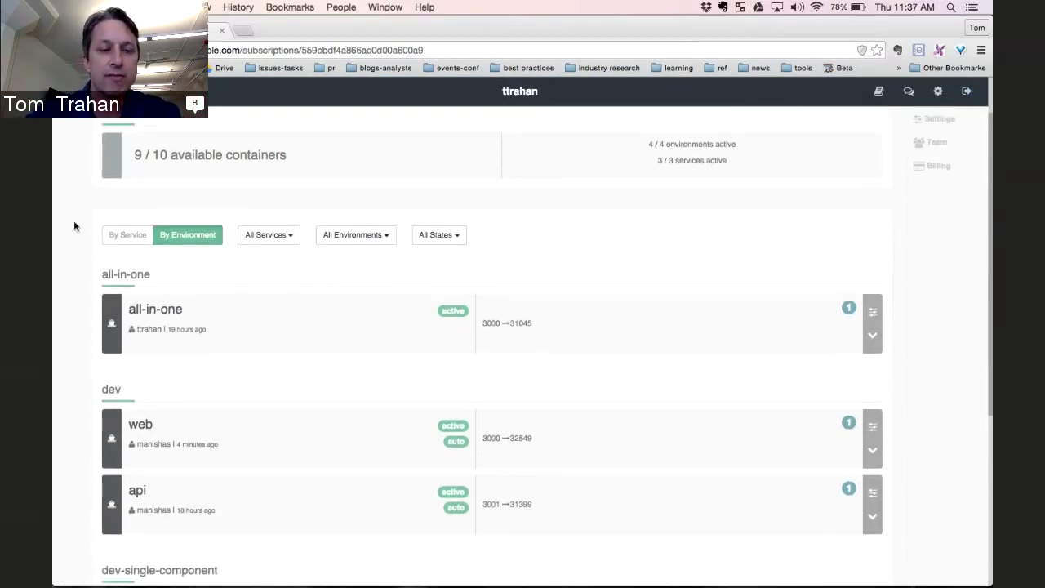
pyautogui.scroll(2, 75, 226)
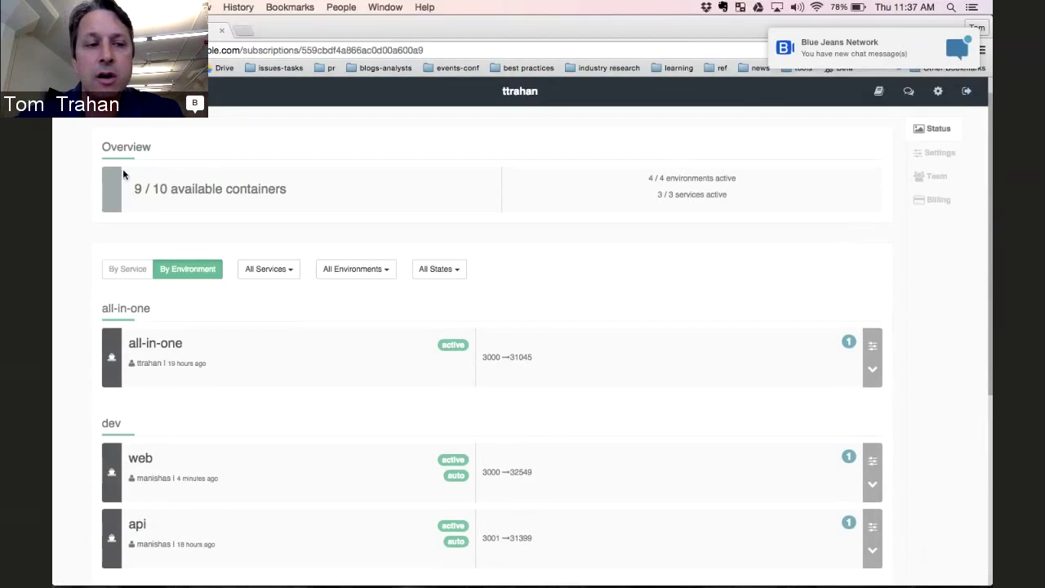
pyautogui.scroll(2, 123, 174)
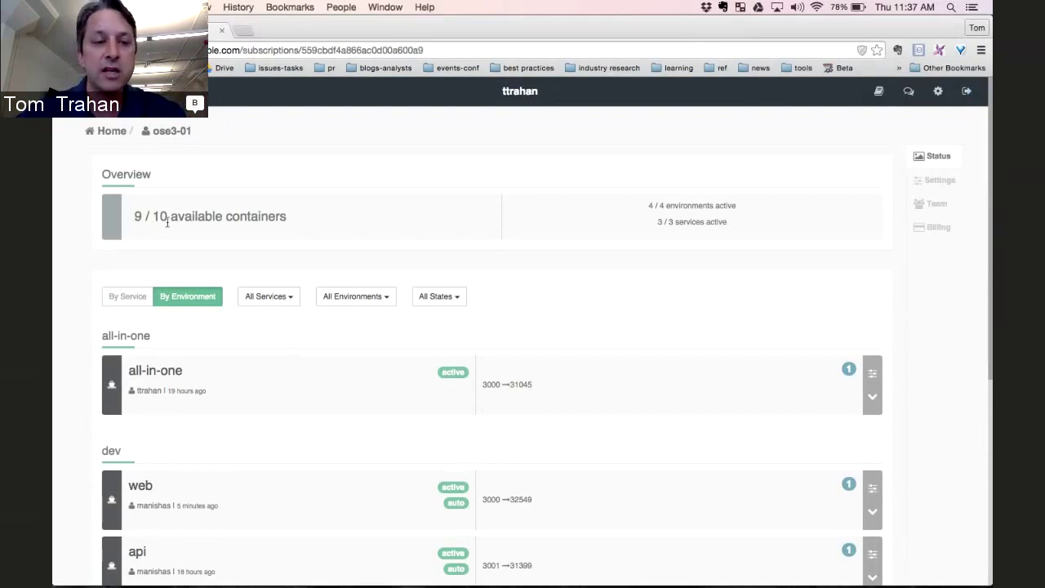
pyautogui.scroll(-3, 94, 317)
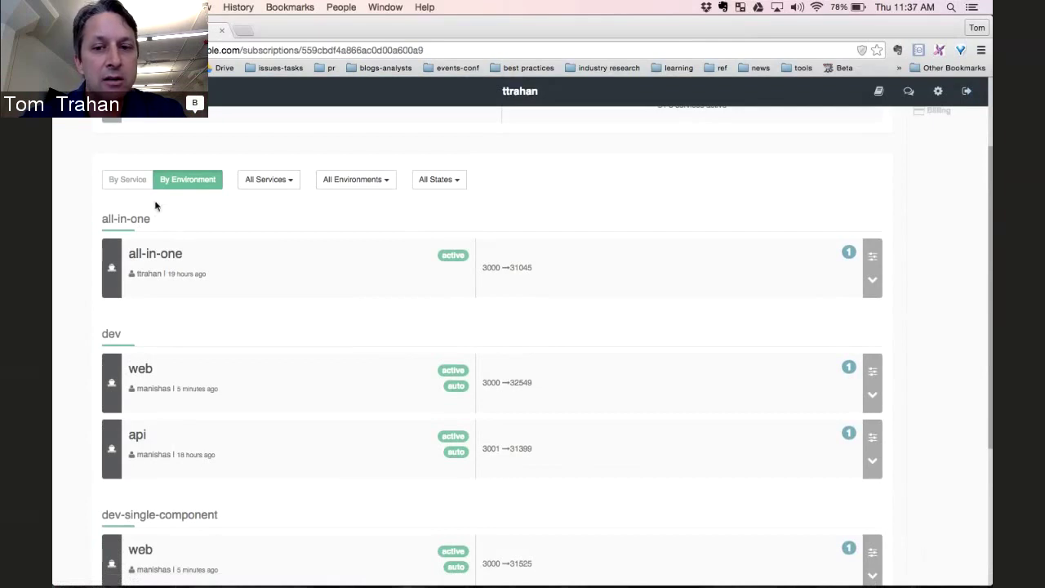
pyautogui.scroll(3, 163, 216)
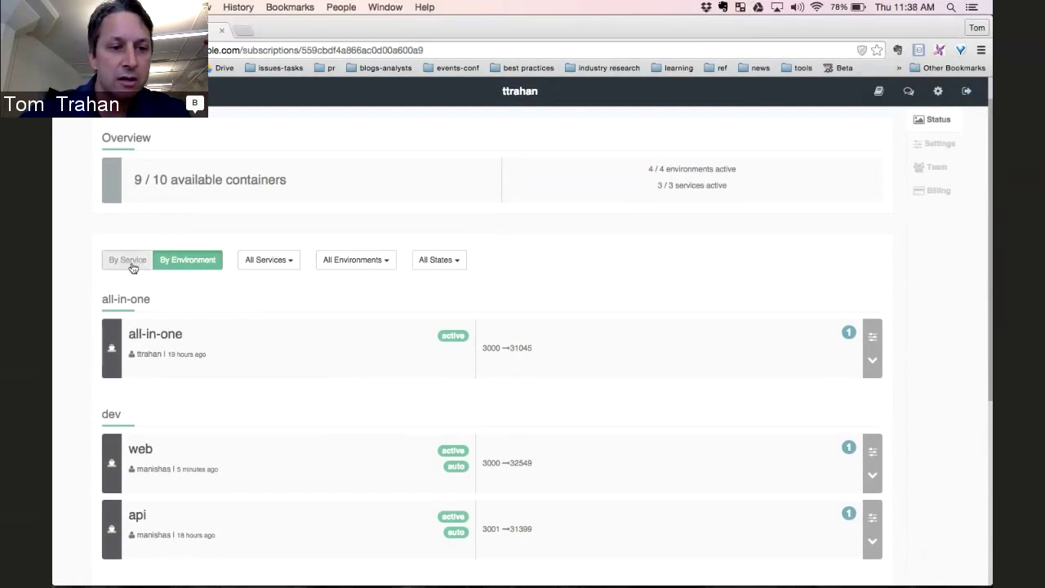
pyautogui.scroll(-1, 78, 255)
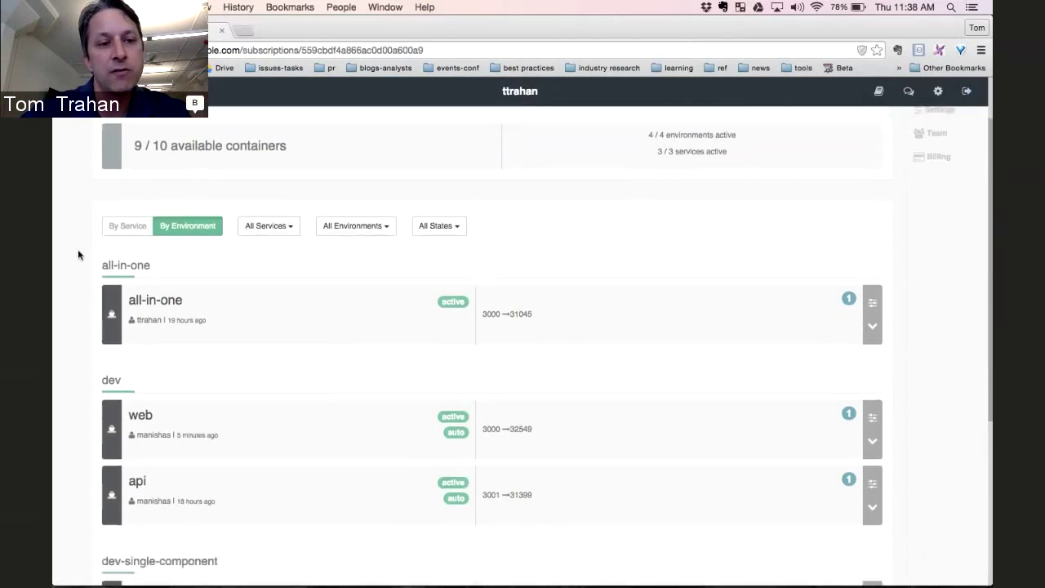
pyautogui.scroll(-2, 79, 256)
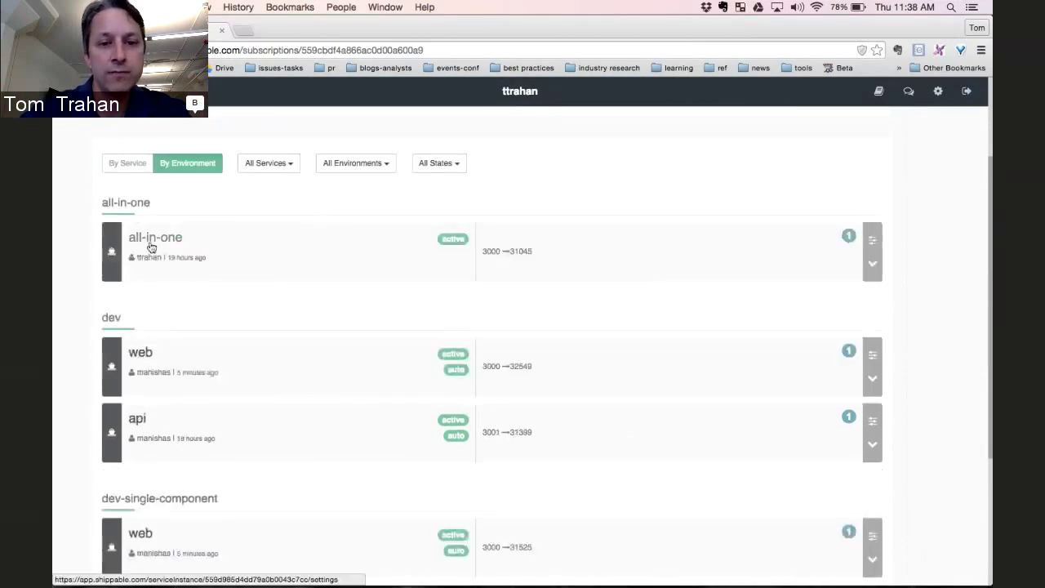
# Step: Expand the all-in-one service, examine its environment variables and Docker images, and collapse it again
pyautogui.click(872, 264)
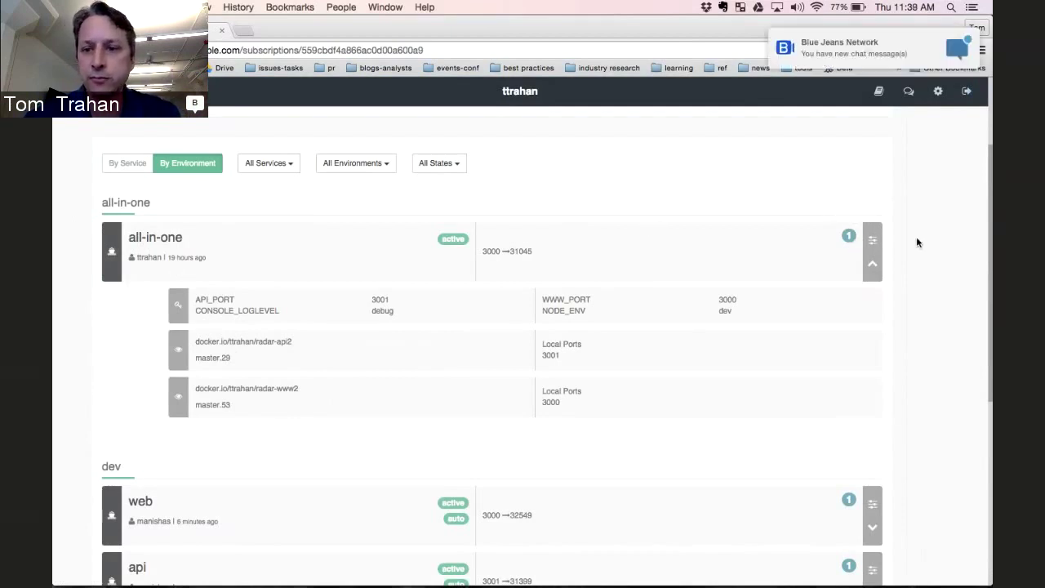
pyautogui.click(871, 264)
# Step: Expand the web and api services in the dev environment and examine their environment variables, images and ports
pyautogui.scroll(-2, 902, 205)
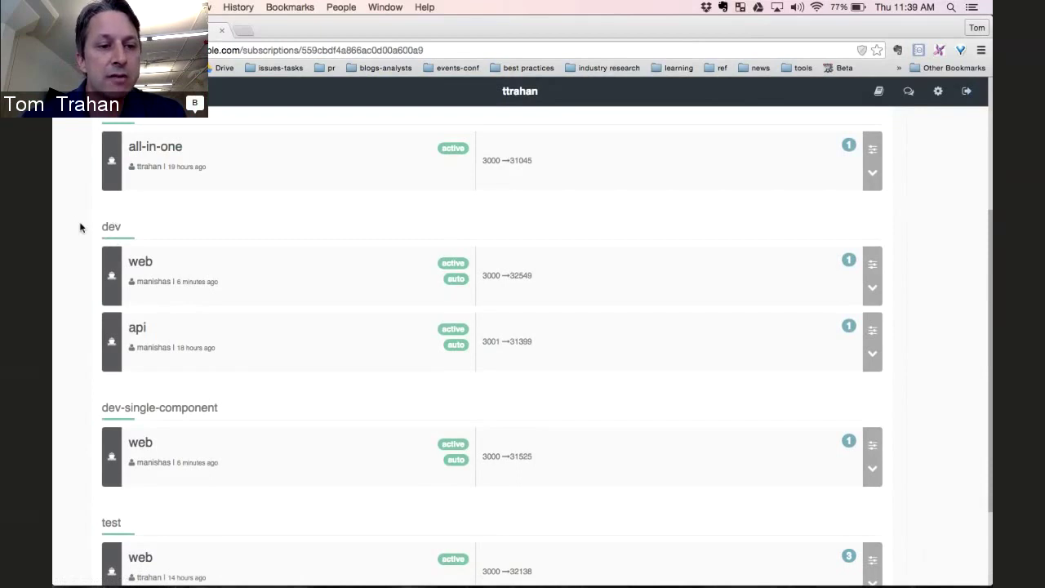
pyautogui.scroll(1, 80, 227)
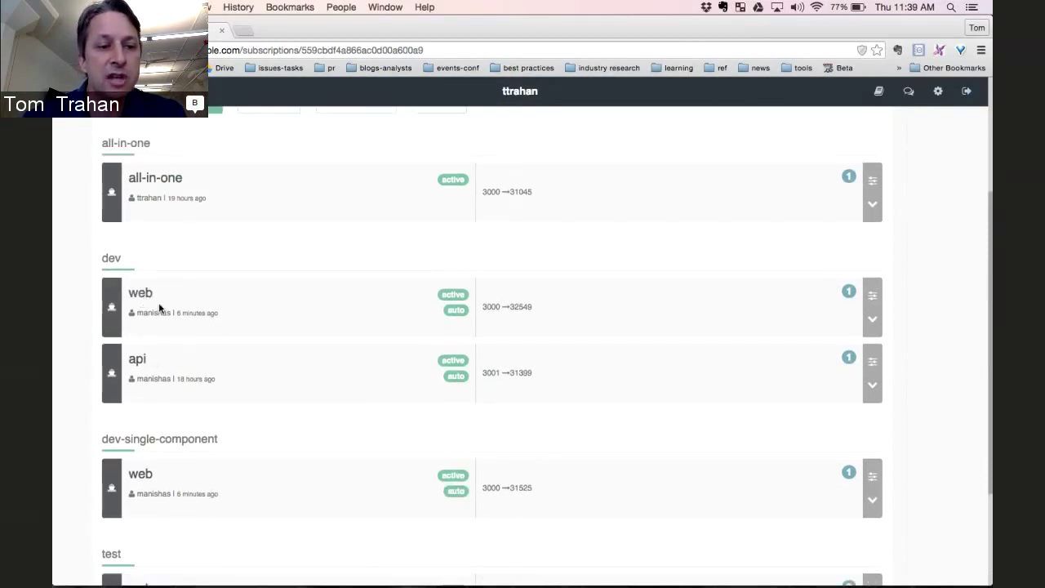
pyautogui.click(875, 321)
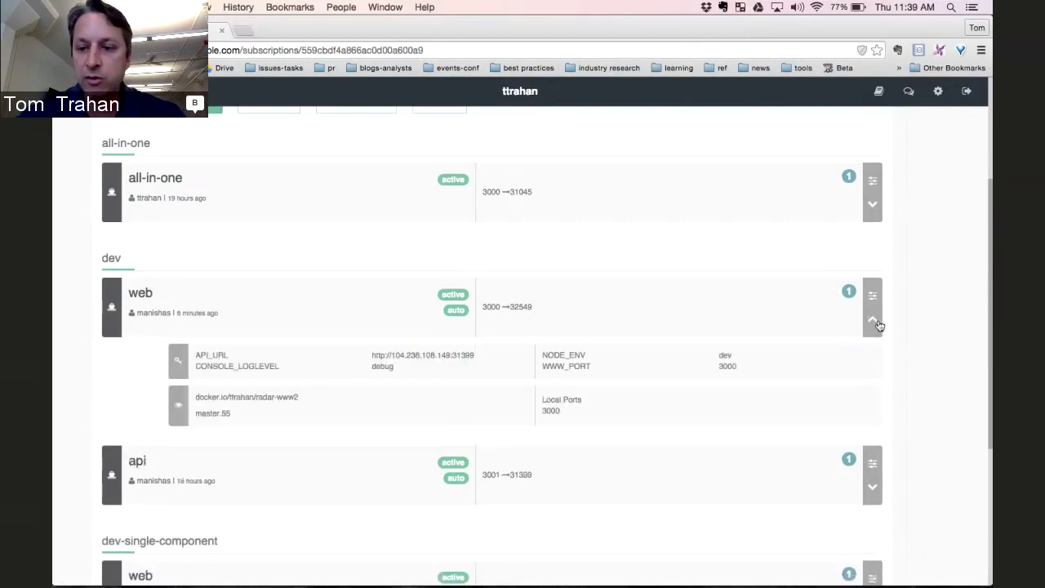
pyautogui.click(875, 488)
pyautogui.scroll(-1, 933, 343)
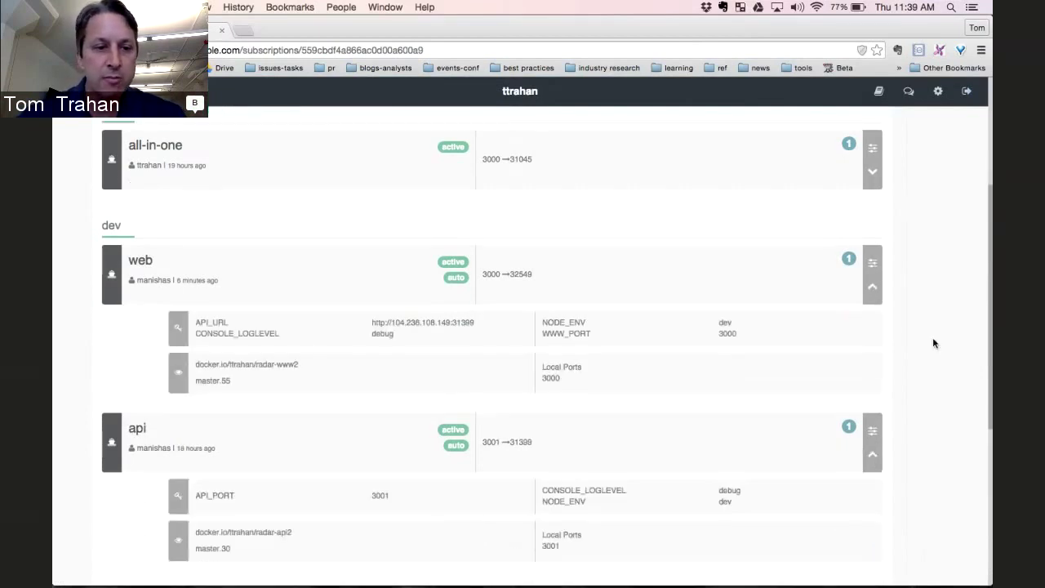
pyautogui.scroll(-3, 309, 304)
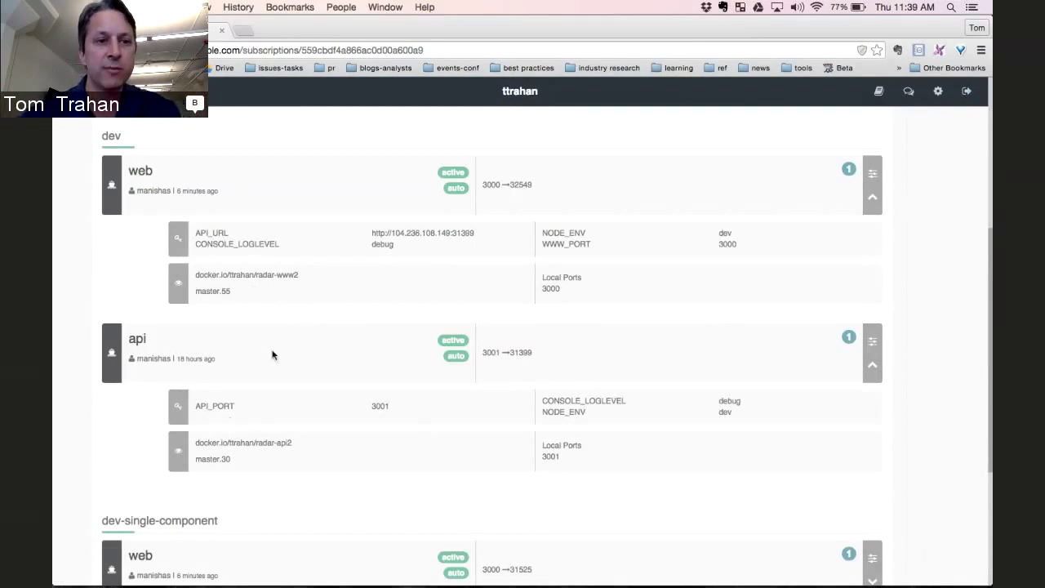
# Step: Return to the Shippable home page and reopen the ose3-01 formation
pyautogui.scroll(6, 272, 354)
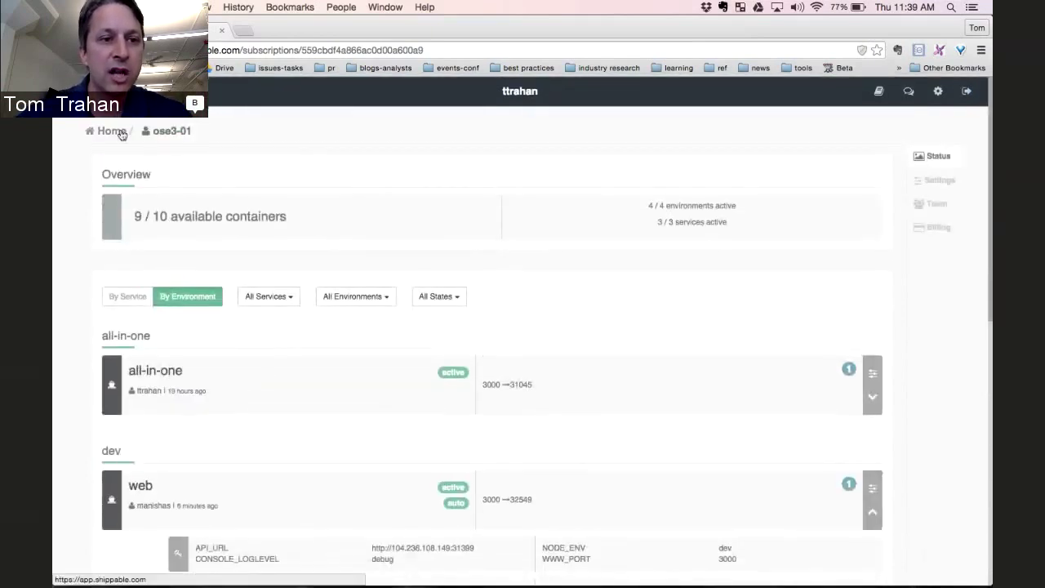
pyautogui.click(112, 131)
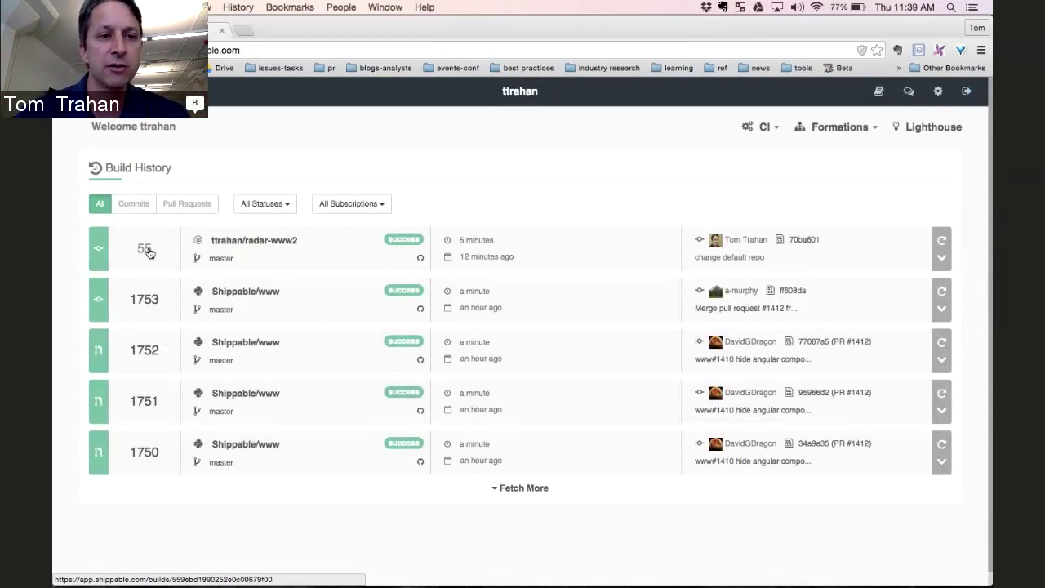
pyautogui.click(859, 131)
pyautogui.click(831, 181)
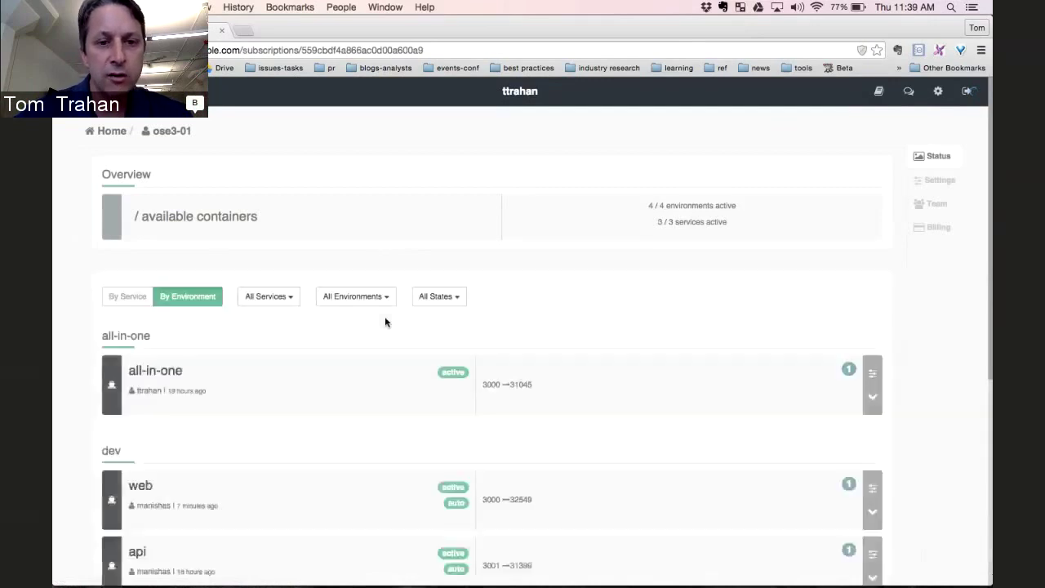
# Step: Expand the all-in-one service in the reopened formation and review its radar-api2 and radar-www2 images
pyautogui.scroll(-1, 68, 265)
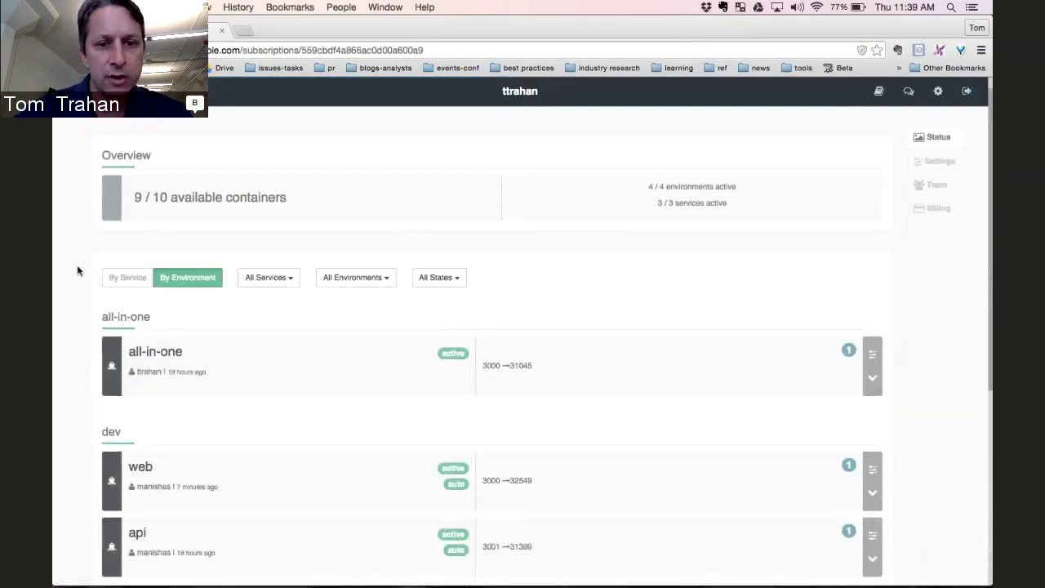
pyautogui.scroll(-2, 77, 264)
pyautogui.click(872, 280)
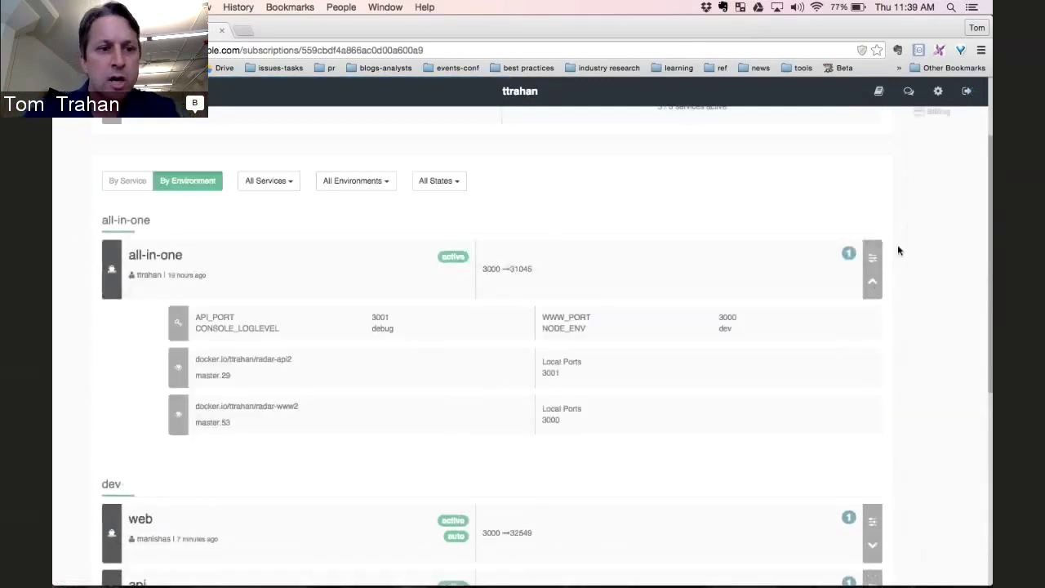
pyautogui.scroll(-1, 486, 235)
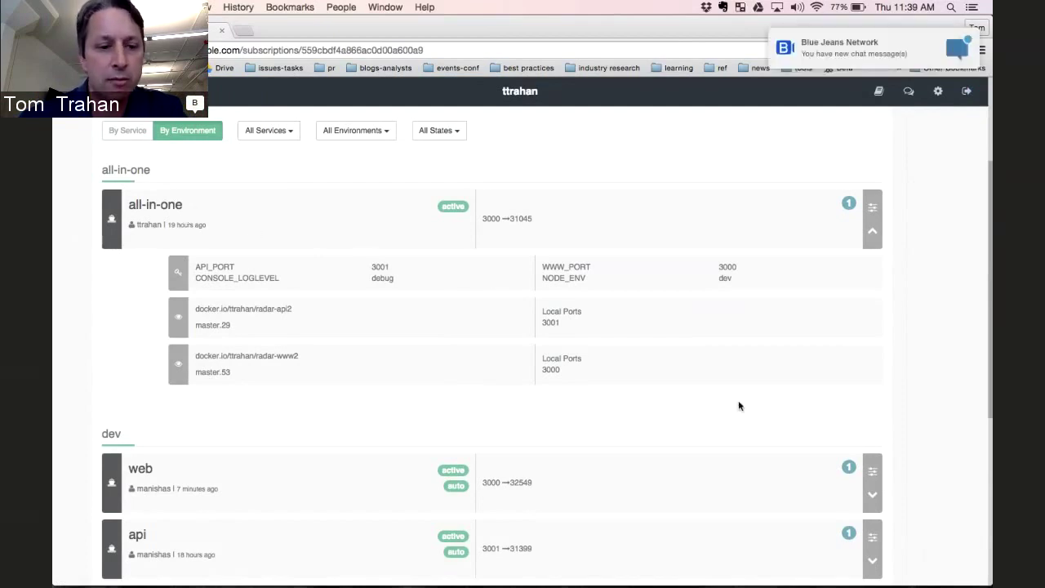
# Step: Expand the dev environment's web service and compare its configuration with the services in the environments below
pyautogui.scroll(-4, 228, 369)
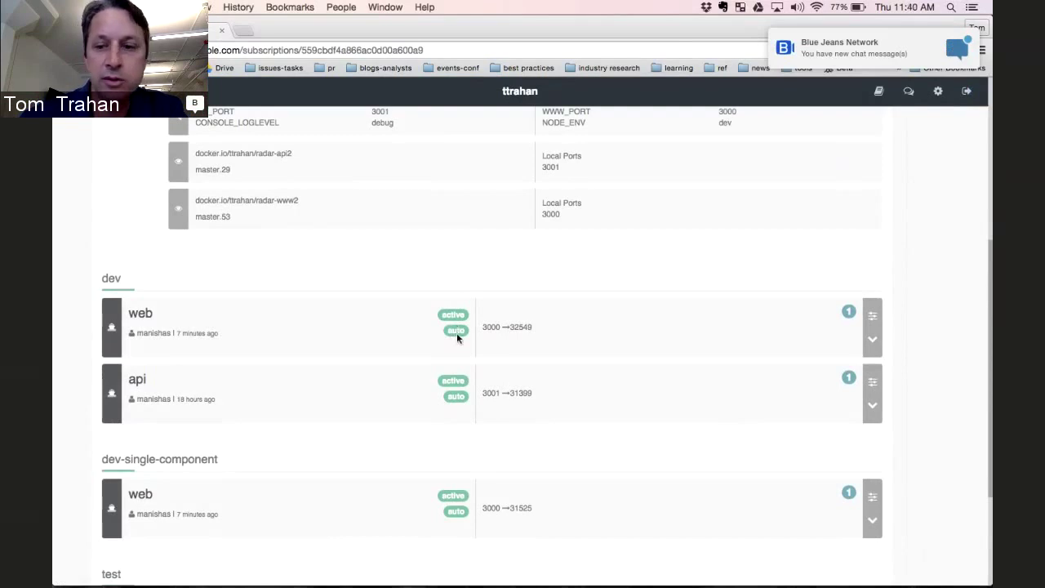
pyautogui.click(871, 339)
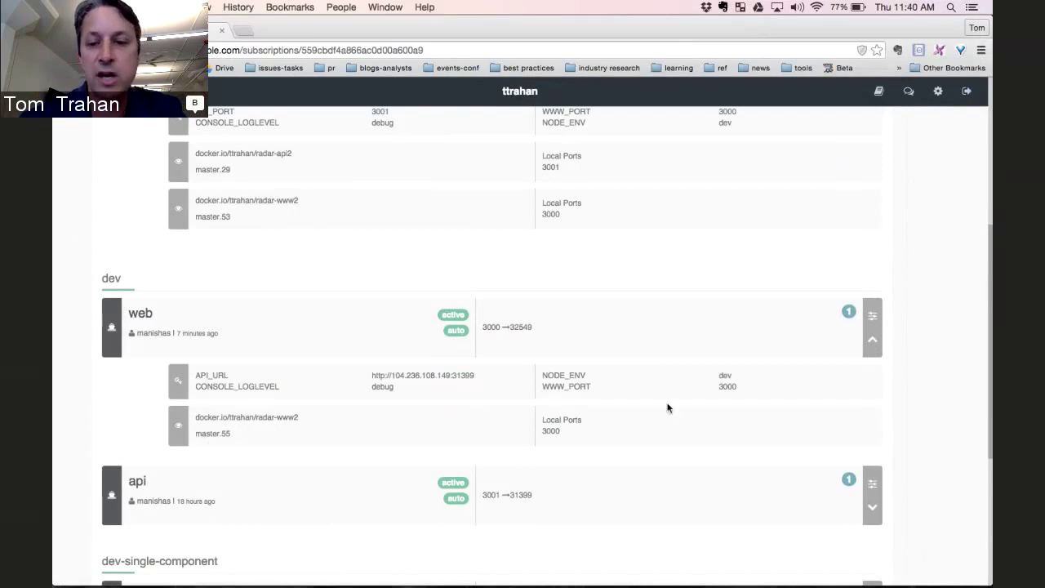
pyautogui.scroll(-3, 911, 352)
pyautogui.scroll(-3, 915, 354)
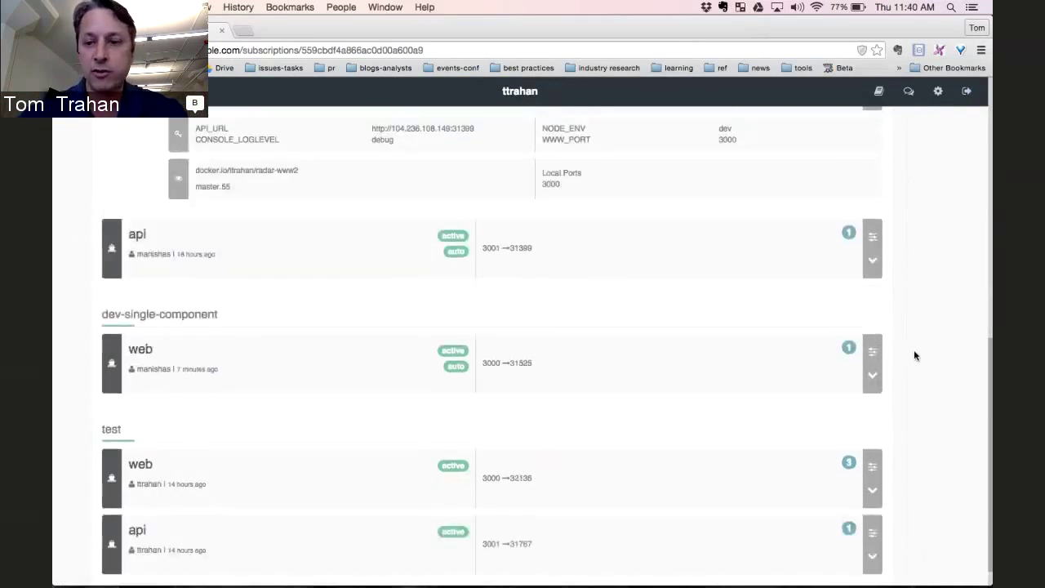
pyautogui.scroll(2, 905, 361)
pyautogui.scroll(1, 901, 362)
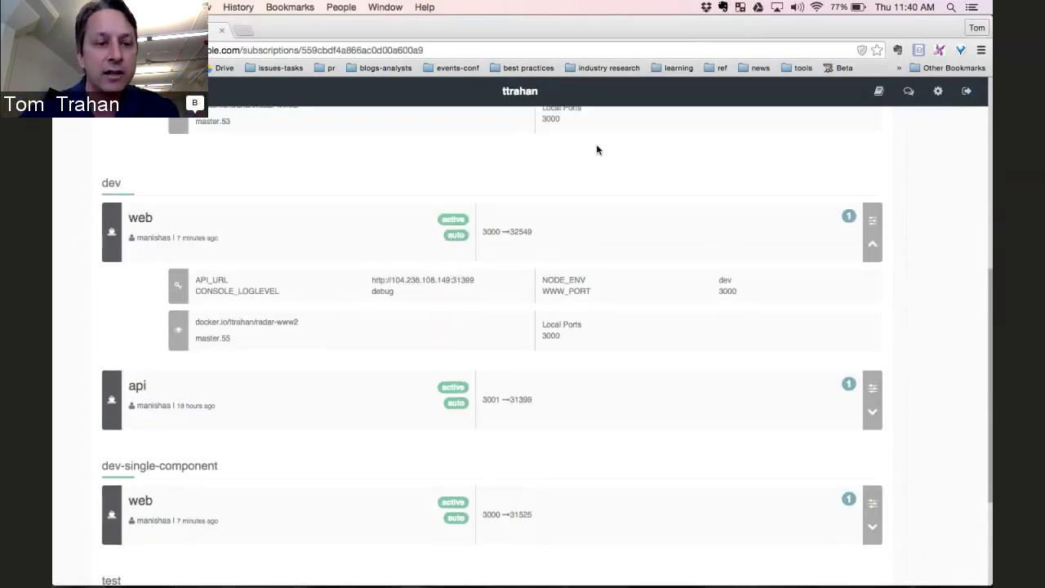
# Step: Switch to the other browser window and check the dev deployment of GitHub Issue Radar, including its "dev mode" title and repo path
pyautogui.press('super+grave')
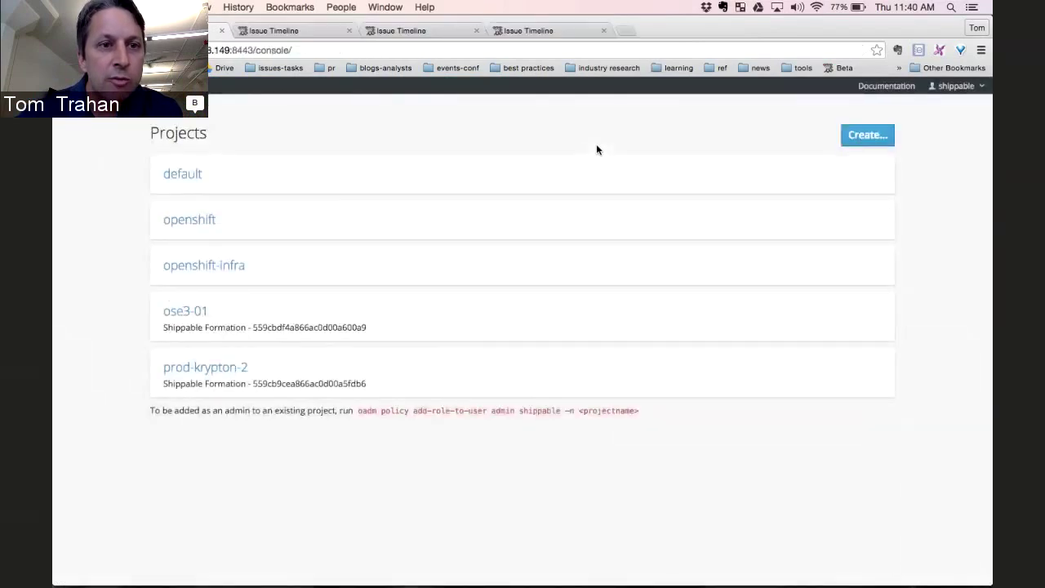
pyautogui.click(297, 31)
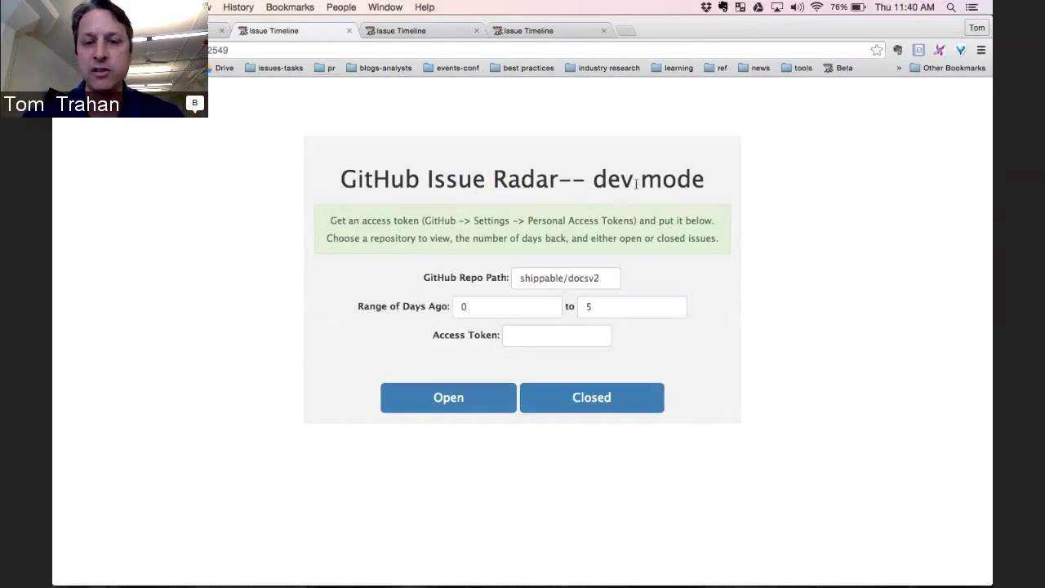
pyautogui.moveTo(593, 184); pyautogui.dragTo(707, 183)
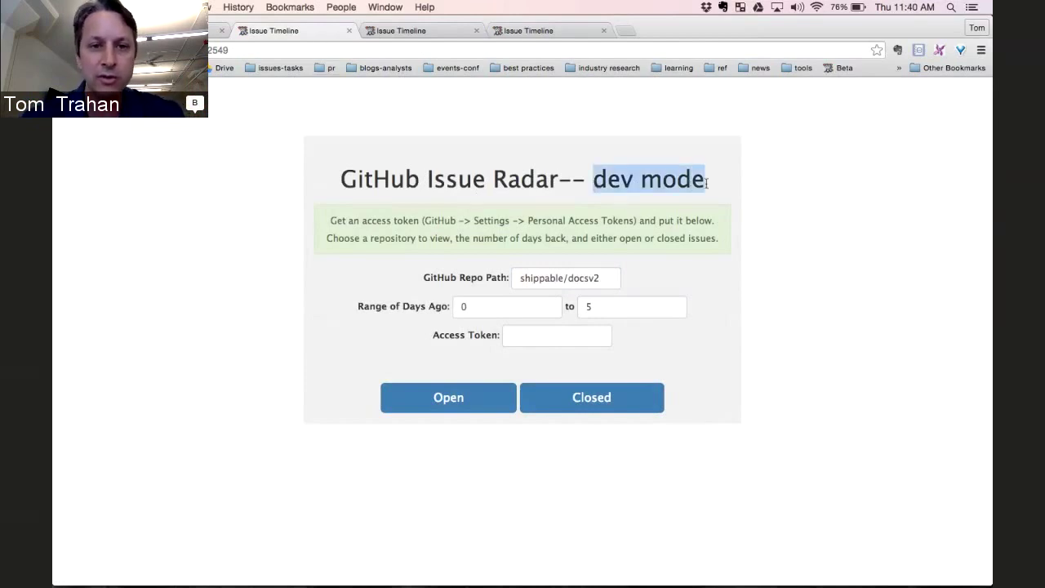
pyautogui.click(645, 237)
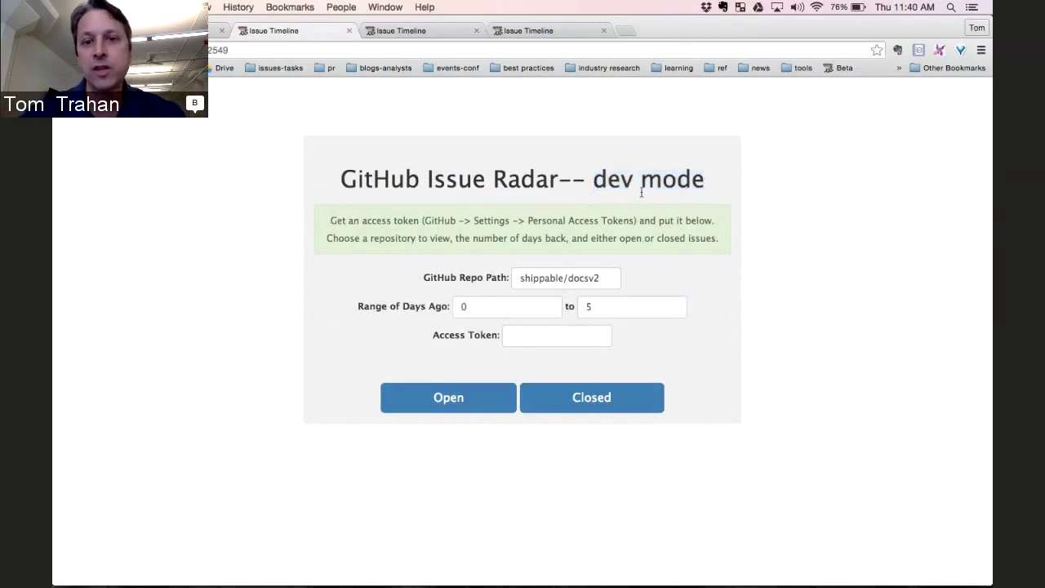
pyautogui.click(604, 283)
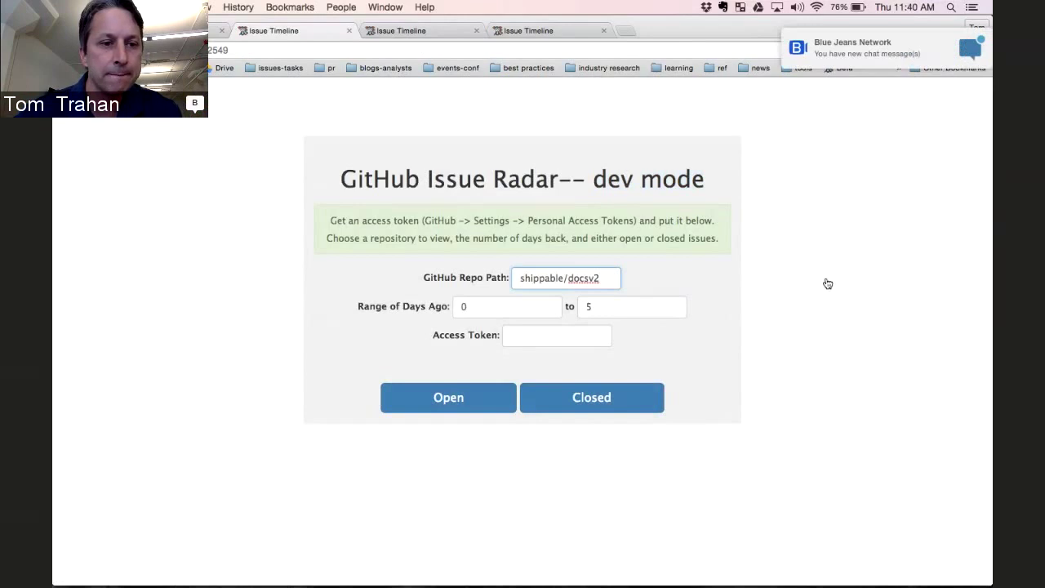
# Step: Back in the ose3-01 formation, collapse the dev web service and examine the expanded dev-single-component web configuration
pyautogui.press('super+grave')
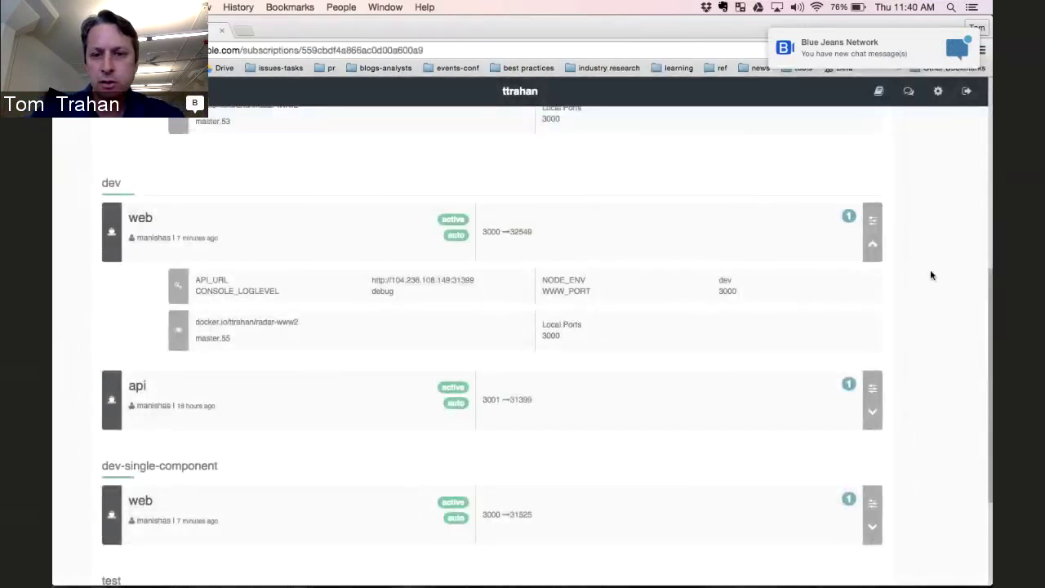
pyautogui.scroll(-2, 931, 275)
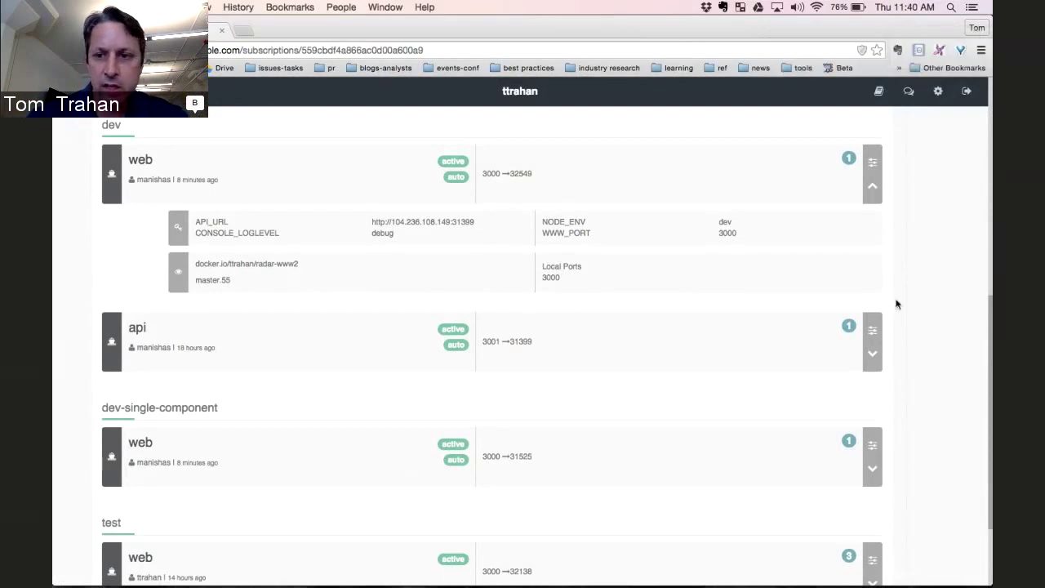
pyautogui.click(874, 190)
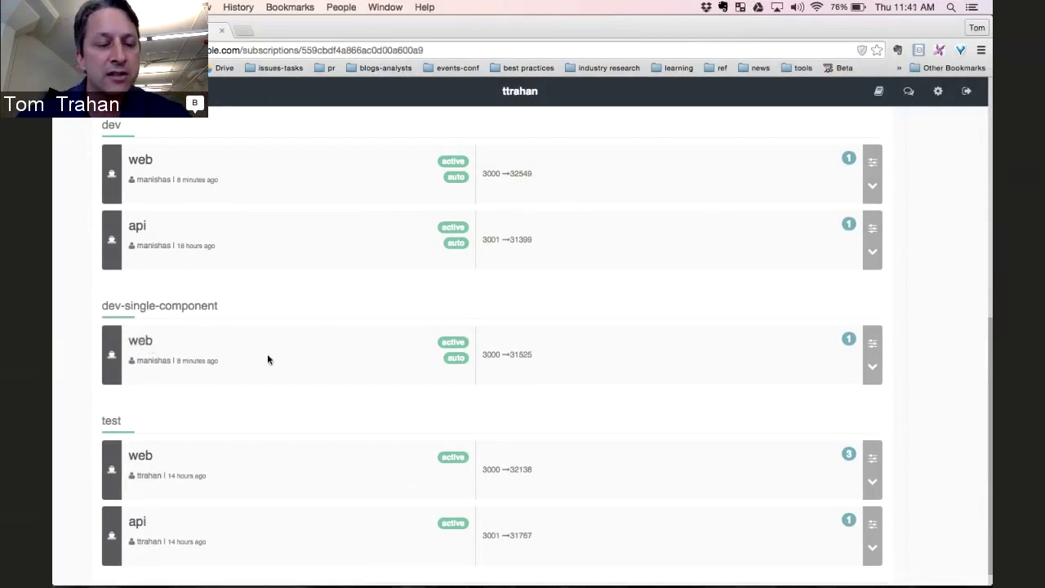
pyautogui.click(874, 367)
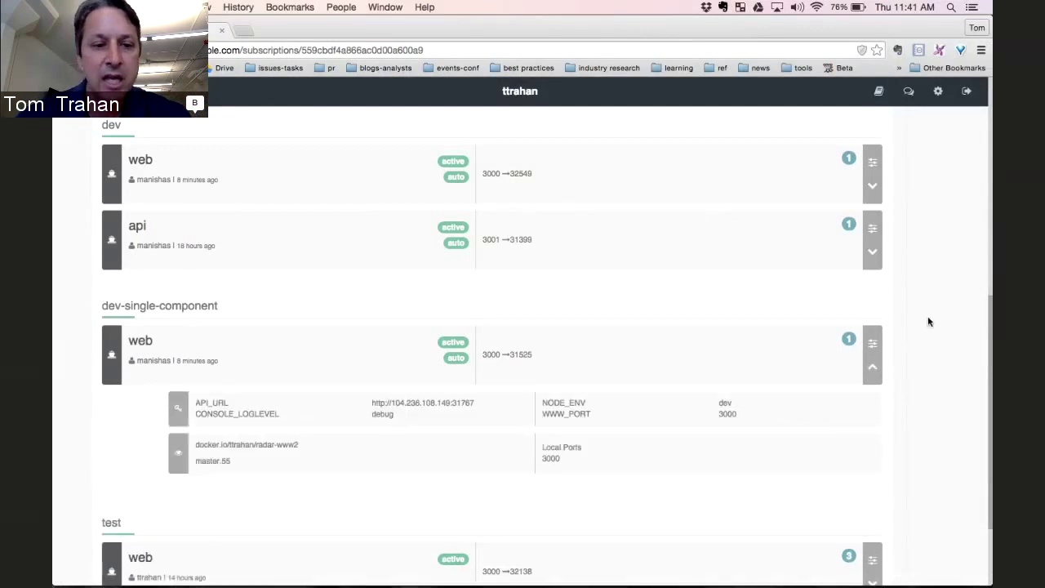
pyautogui.scroll(-3, 931, 308)
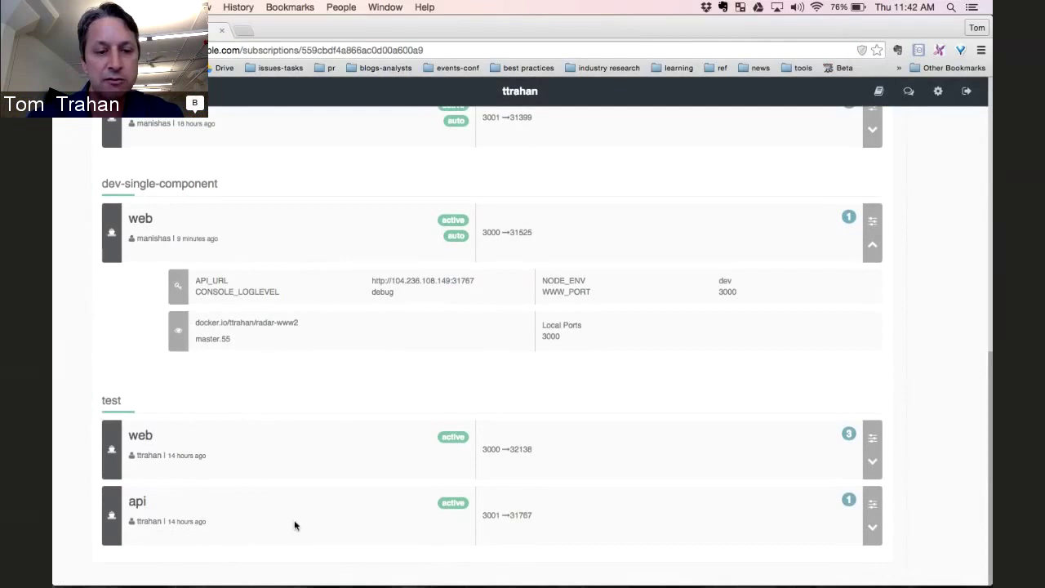
pyautogui.scroll(3, 144, 445)
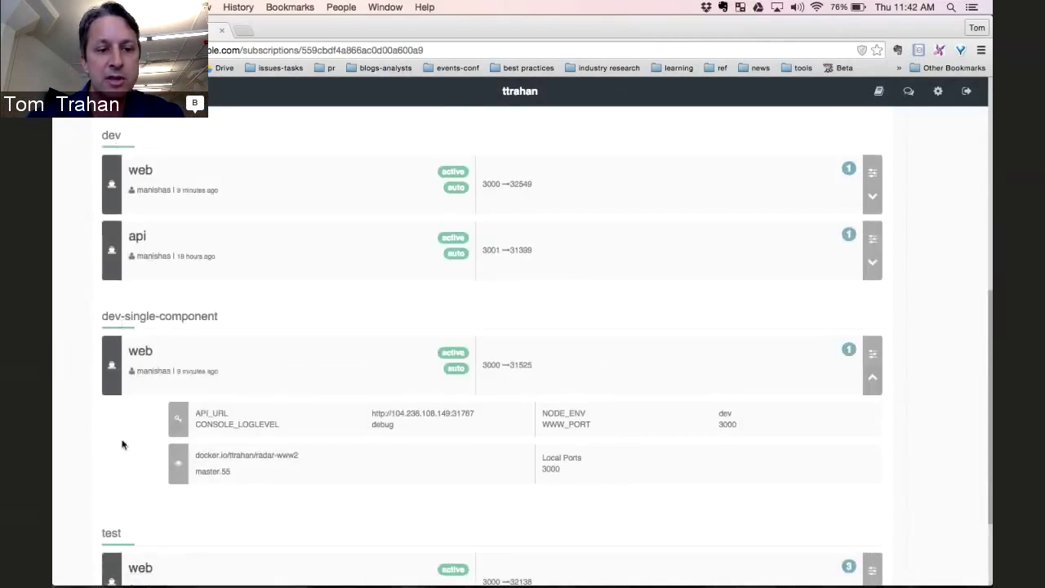
# Step: Check the replicas of the test environment's web service and expand it to examine its variables and image version
pyautogui.scroll(-3, 215, 443)
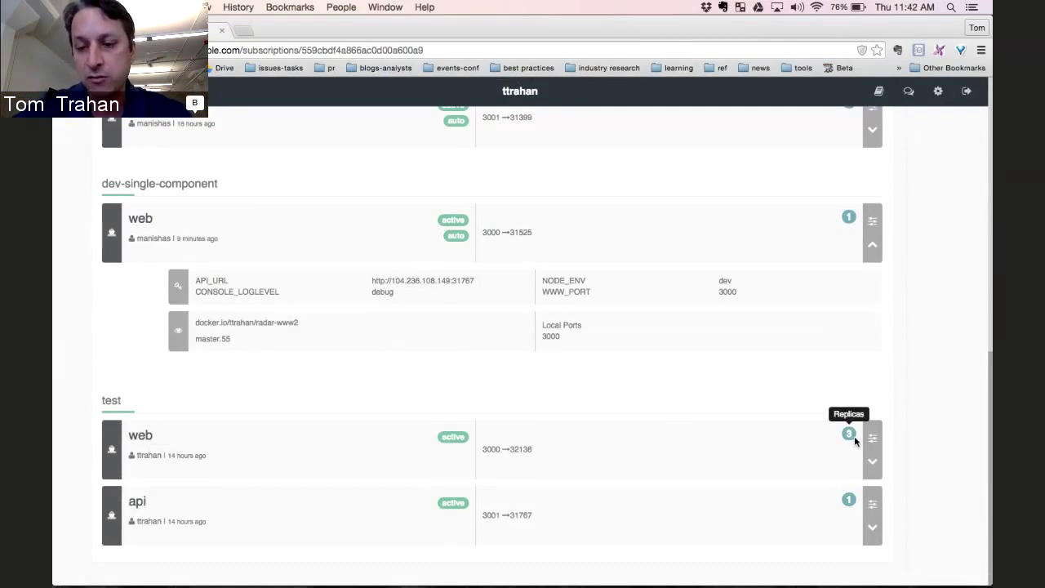
pyautogui.click(877, 463)
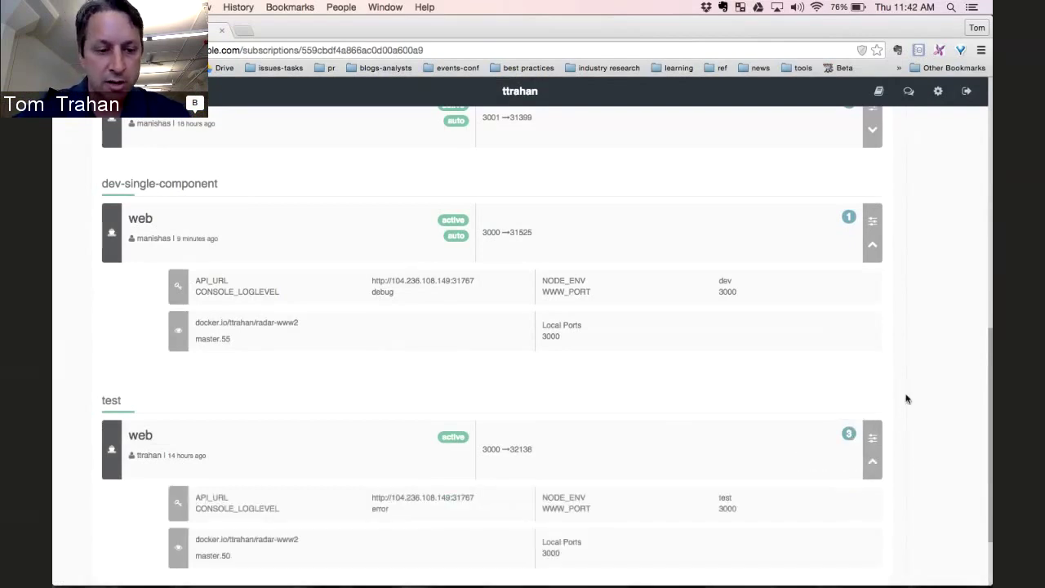
pyautogui.scroll(-2, 913, 379)
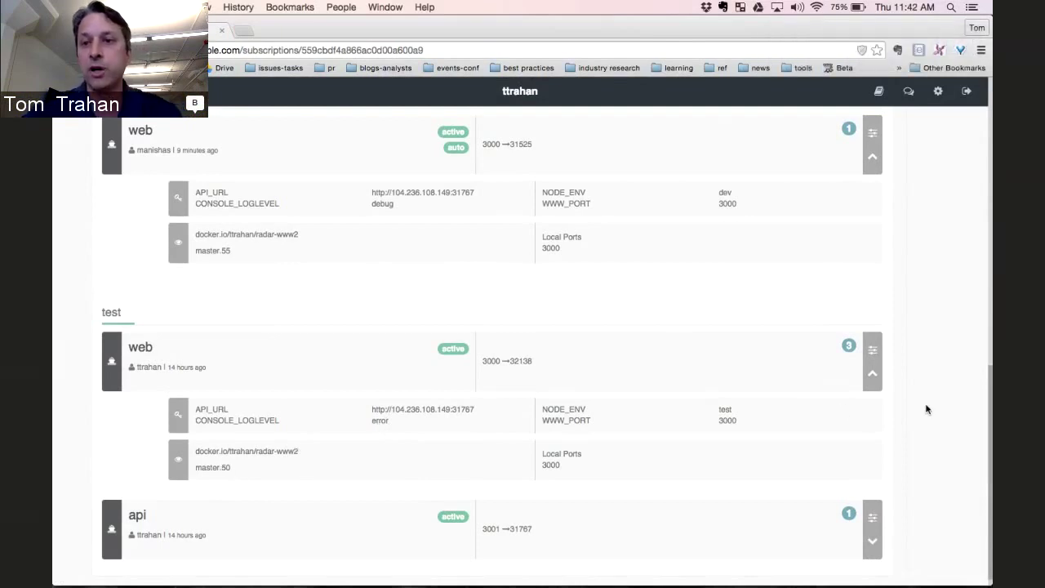
# Step: Go back to the all-in-one environment and open its all-in-one service's status page
pyautogui.scroll(2, 927, 408)
pyautogui.scroll(10, 927, 408)
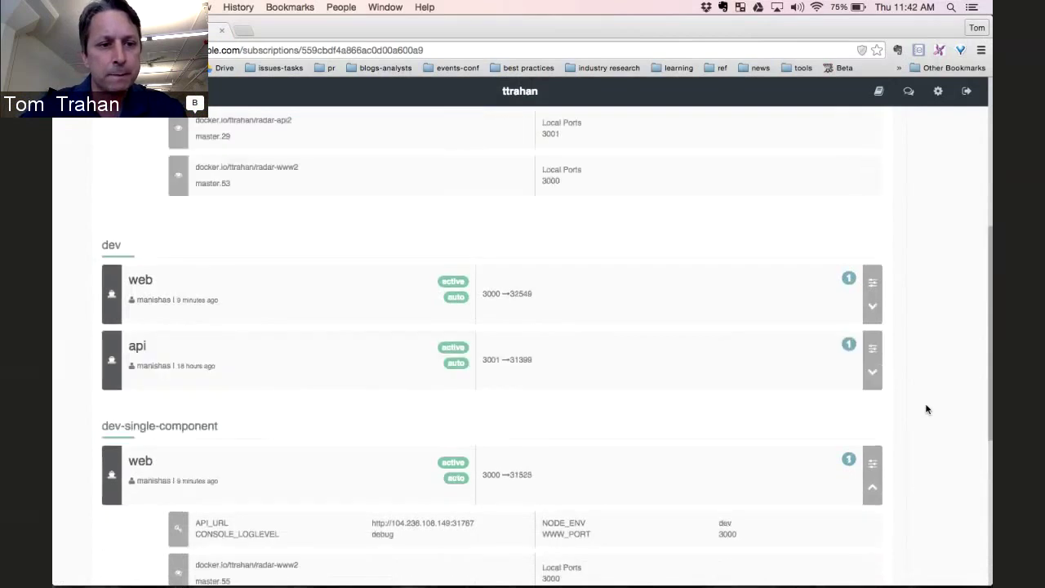
pyautogui.scroll(5, 926, 408)
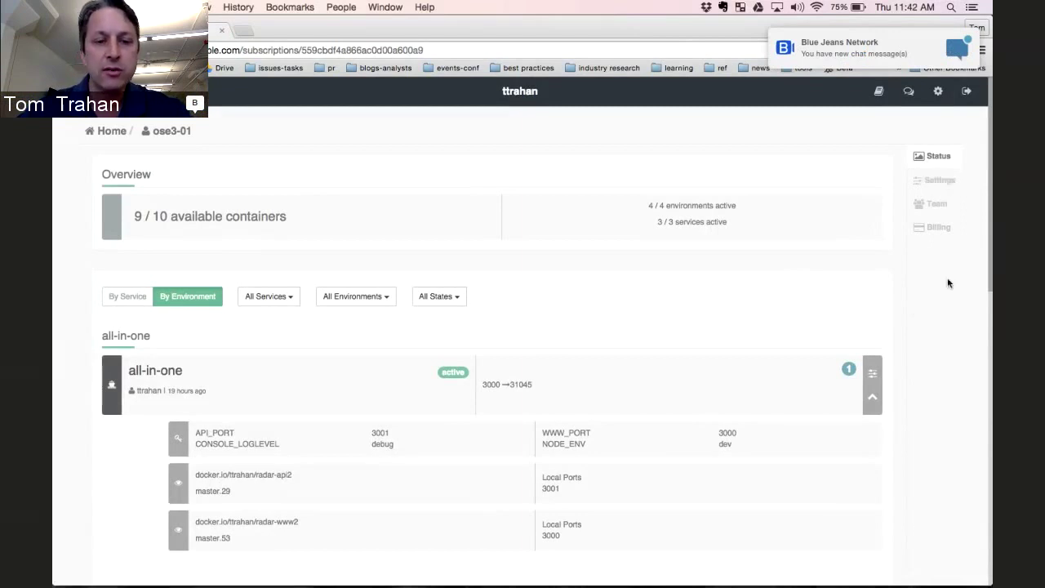
pyautogui.scroll(-2, 948, 283)
pyautogui.scroll(-1, 939, 335)
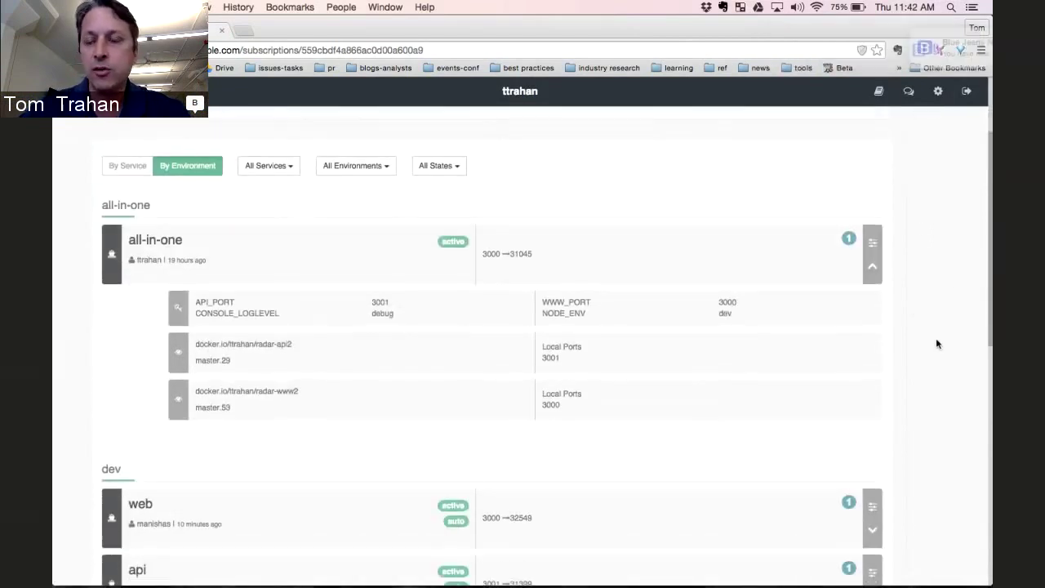
pyautogui.scroll(2, 936, 344)
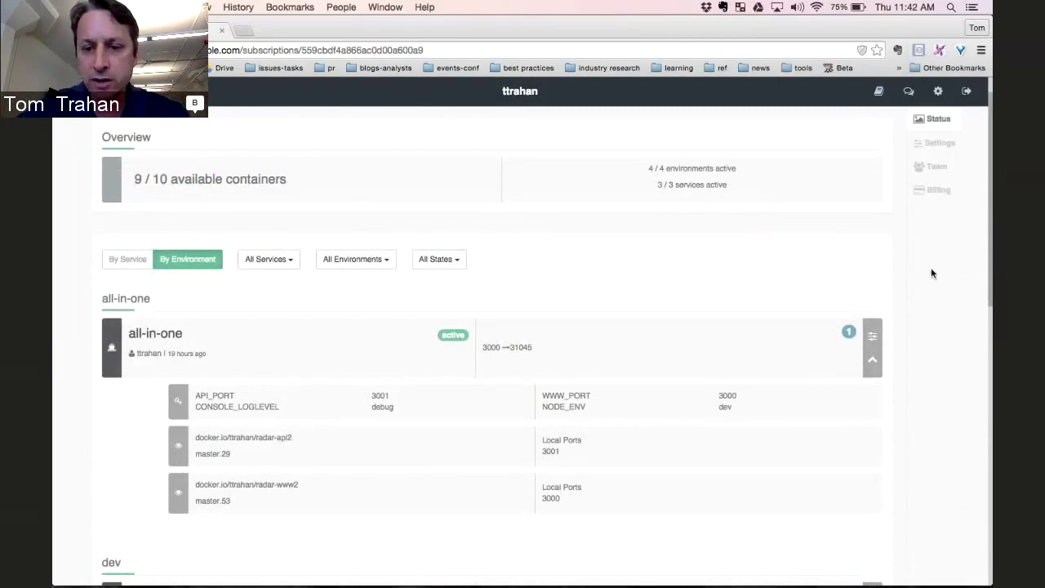
pyautogui.click(169, 338)
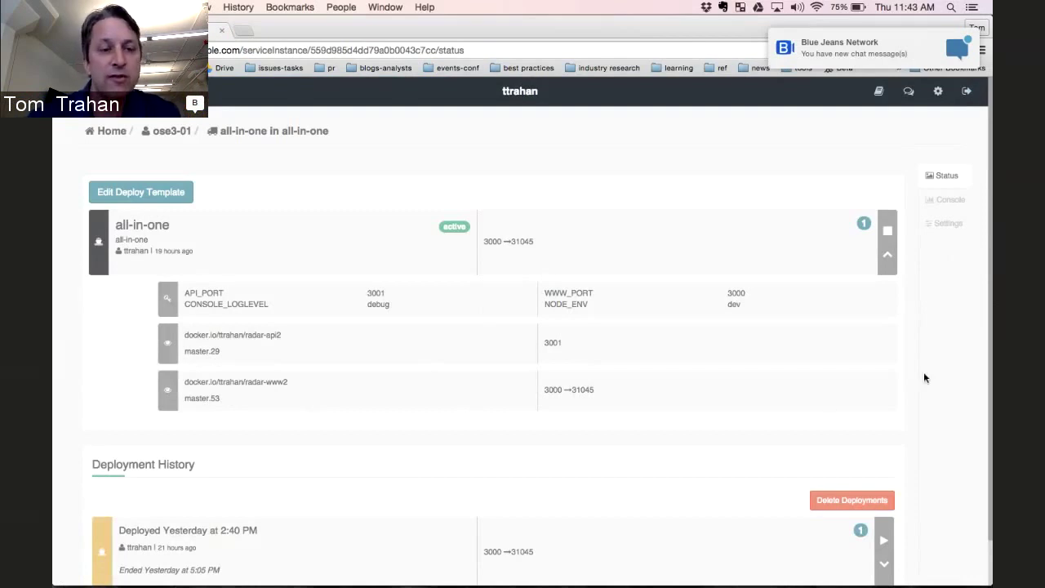
# Step: Expand yesterday's 2:40 PM entry in the all-in-one deployment history and examine its variables, image versions and rollback option
pyautogui.scroll(-2, 924, 377)
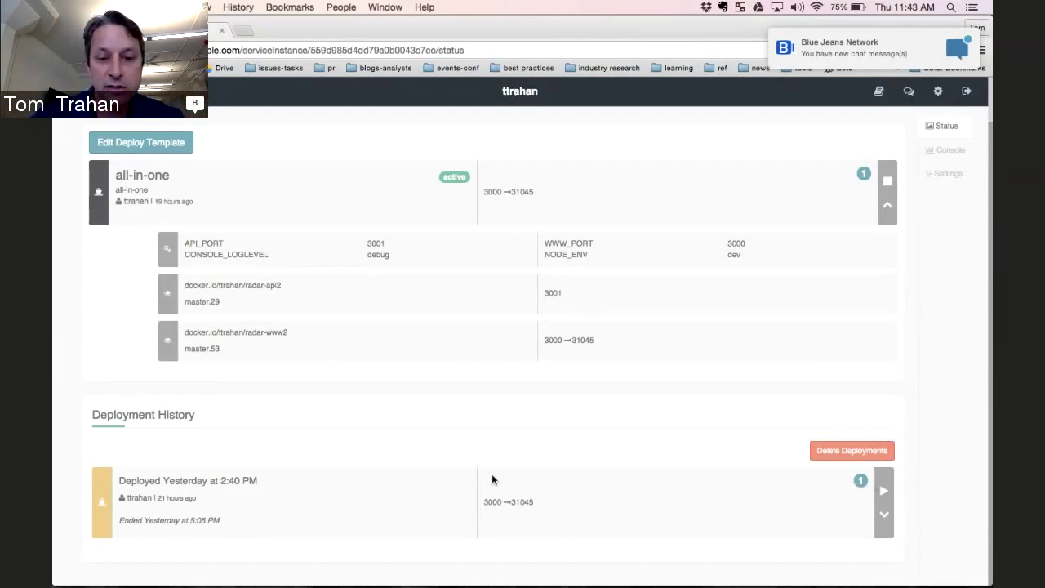
pyautogui.click(884, 513)
pyautogui.scroll(-4, 941, 459)
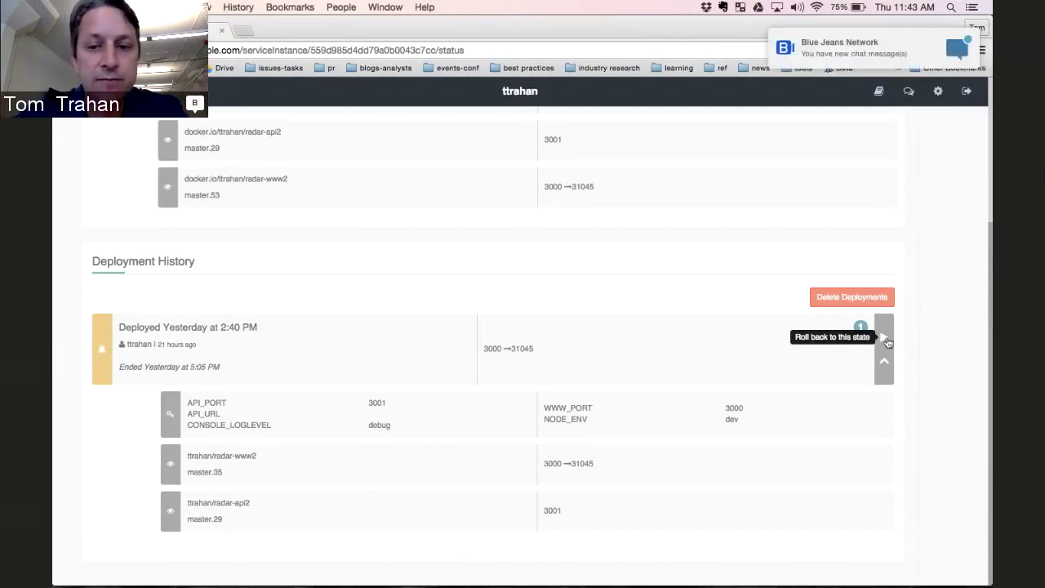
pyautogui.scroll(5, 955, 366)
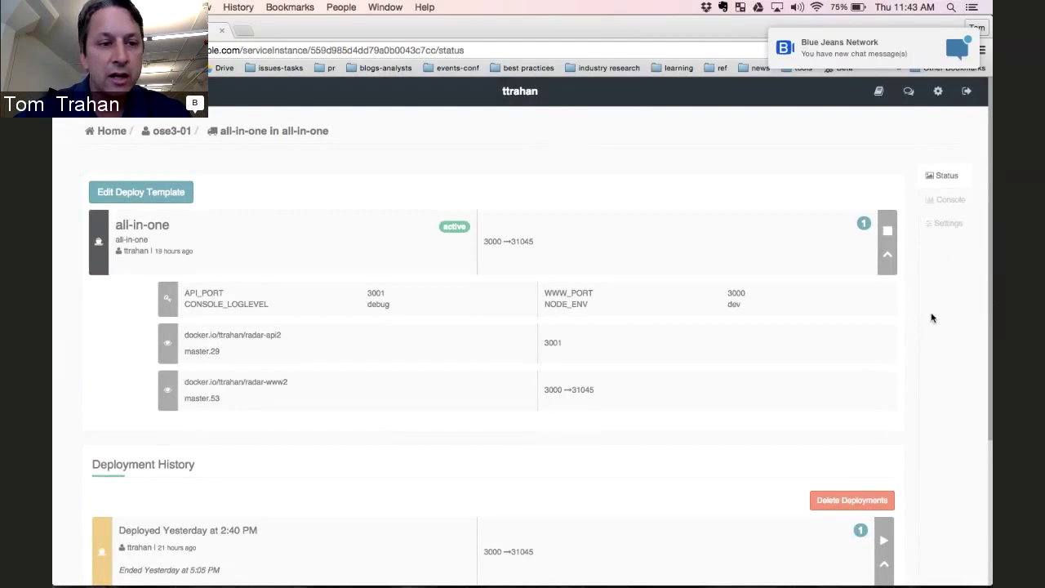
# Step: Edit the all-in-one deploy template to use master.55 for radar-www2 and master.30 for radar-api2, and save it
pyautogui.click(176, 196)
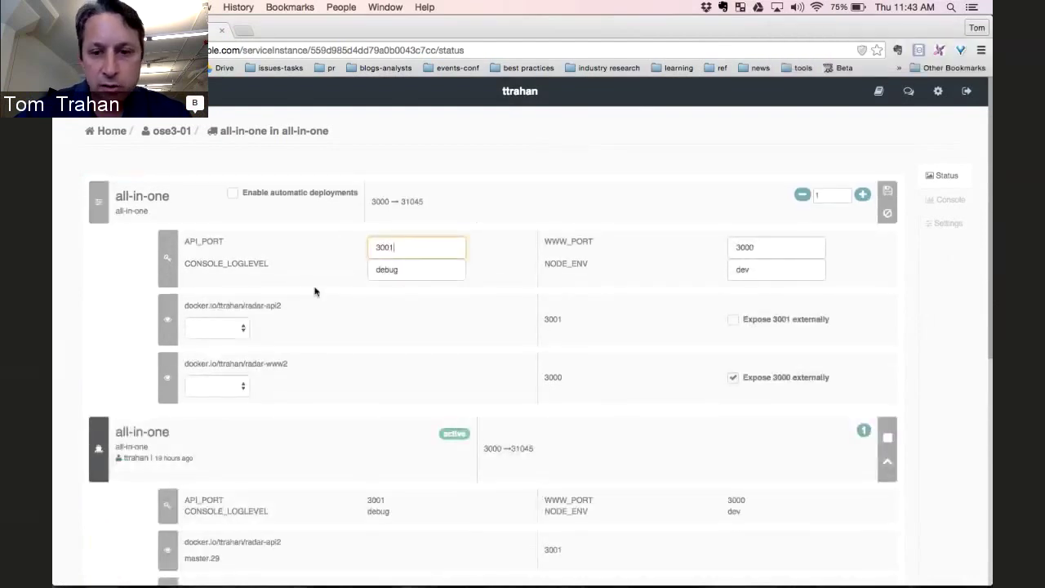
pyautogui.click(244, 381)
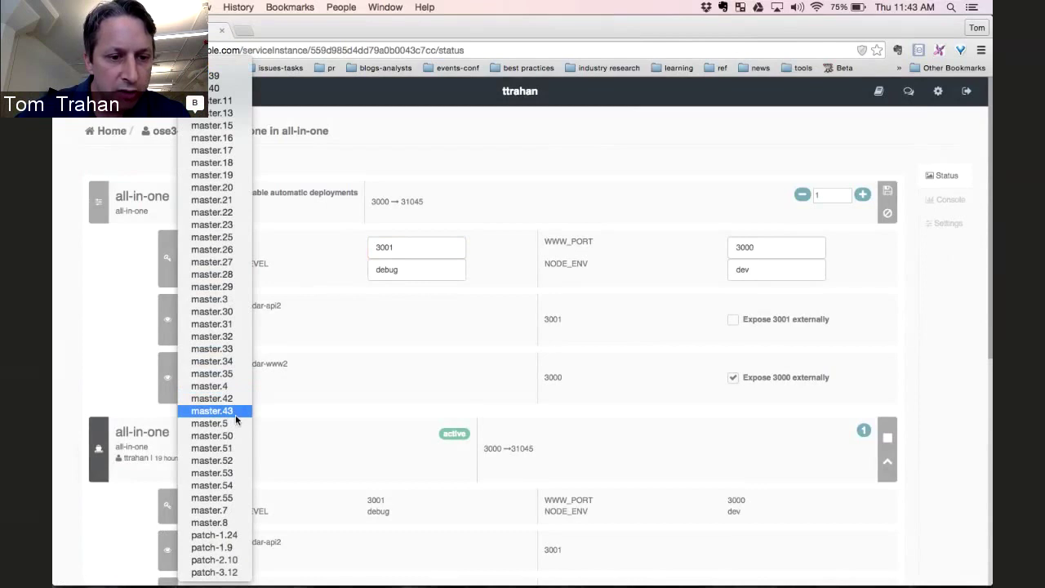
pyautogui.click(231, 497)
pyautogui.click(243, 328)
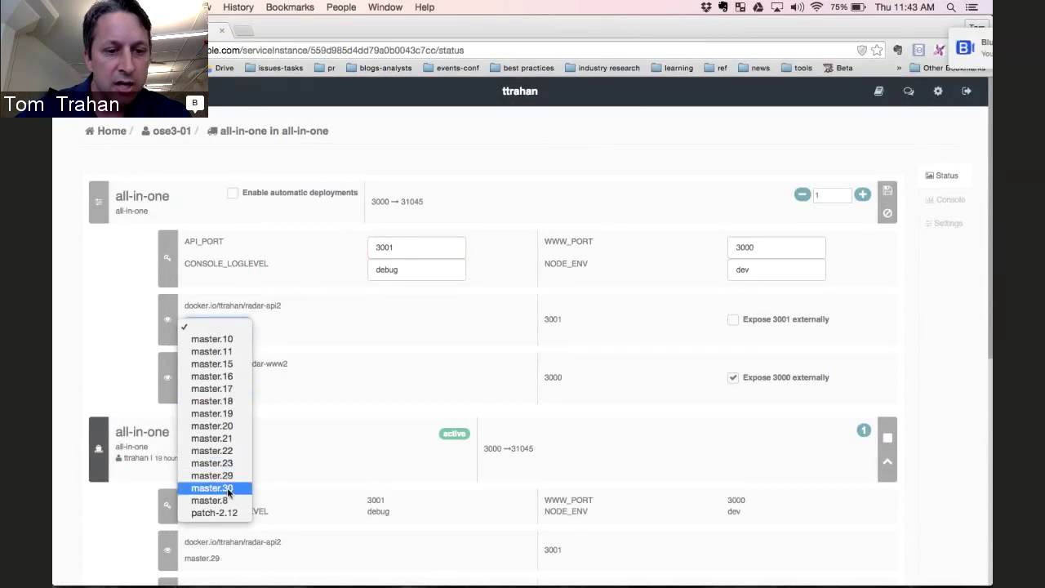
pyautogui.click(227, 487)
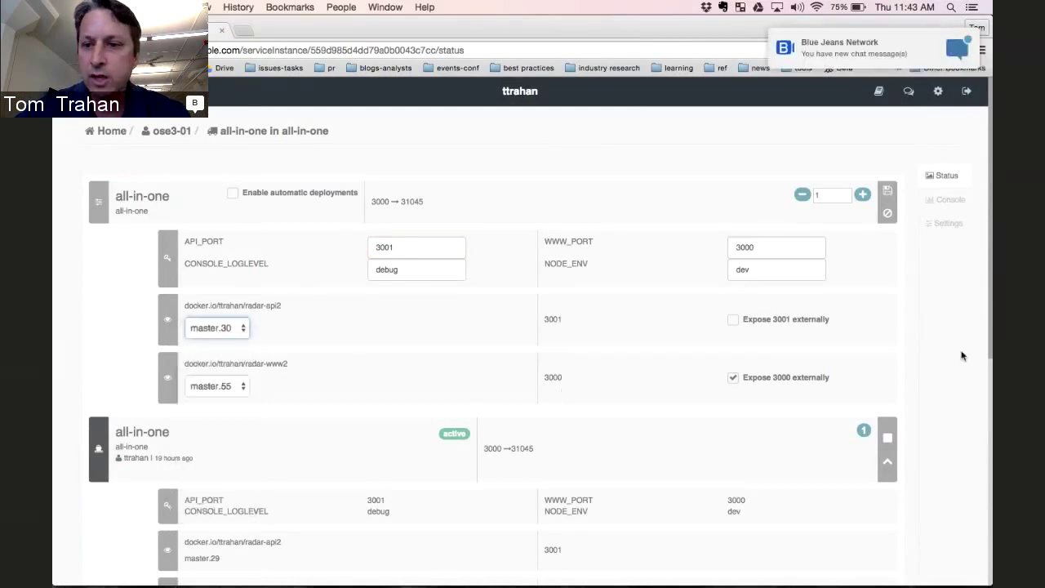
pyautogui.click(888, 190)
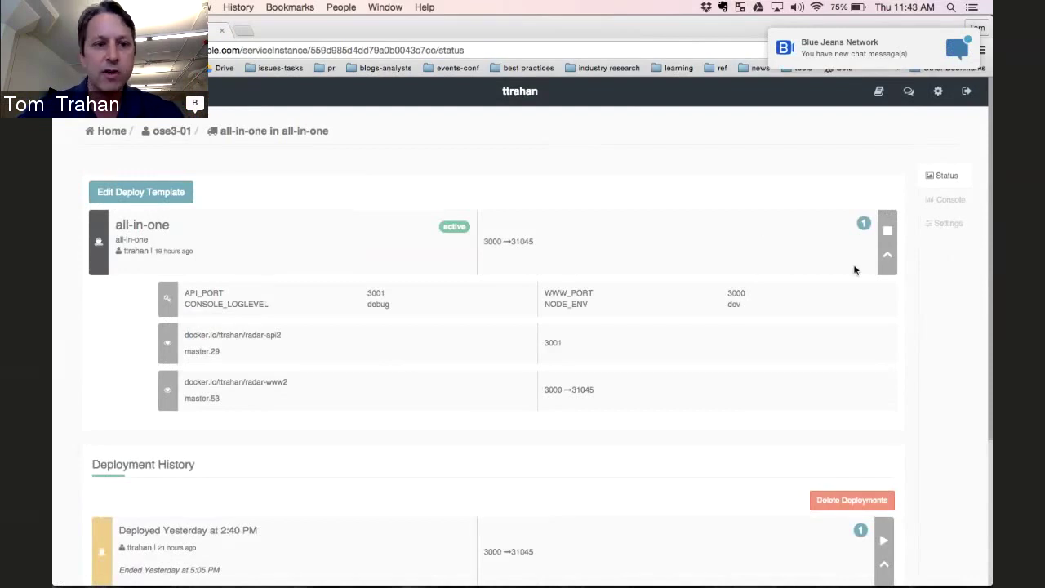
# Step: Open the all-in-one service's deploy page and deploy radar-api2 master.30 and radar-www2 master.55 to the all-in-one environment
pyautogui.scroll(-3, 963, 361)
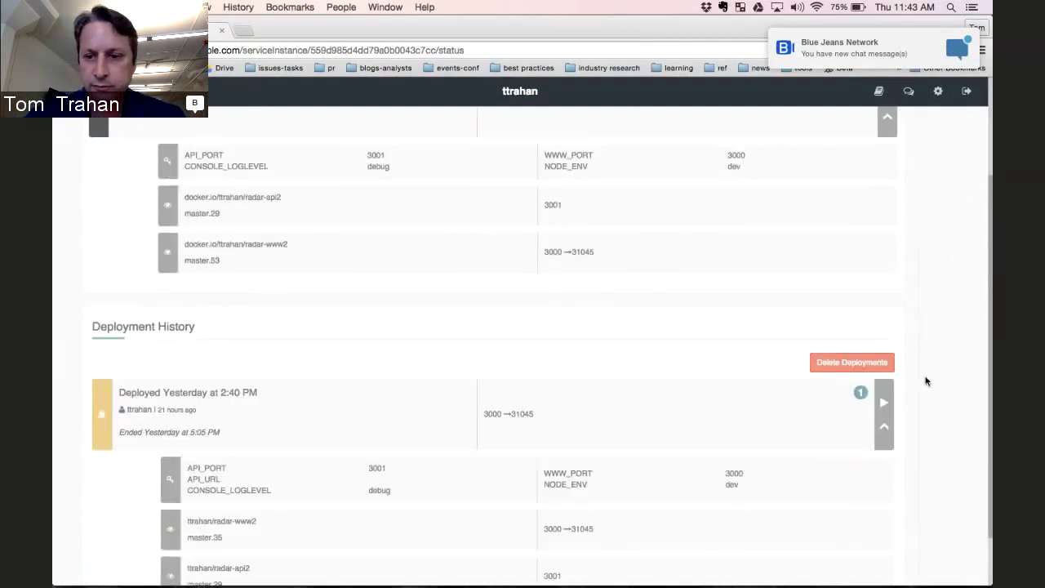
pyautogui.scroll(3, 936, 338)
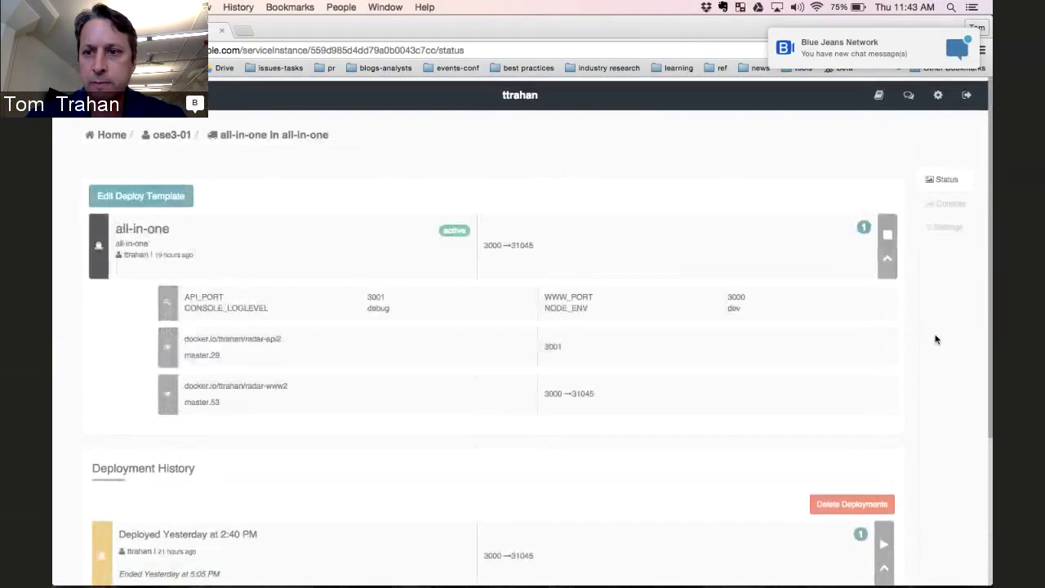
pyautogui.click(950, 200)
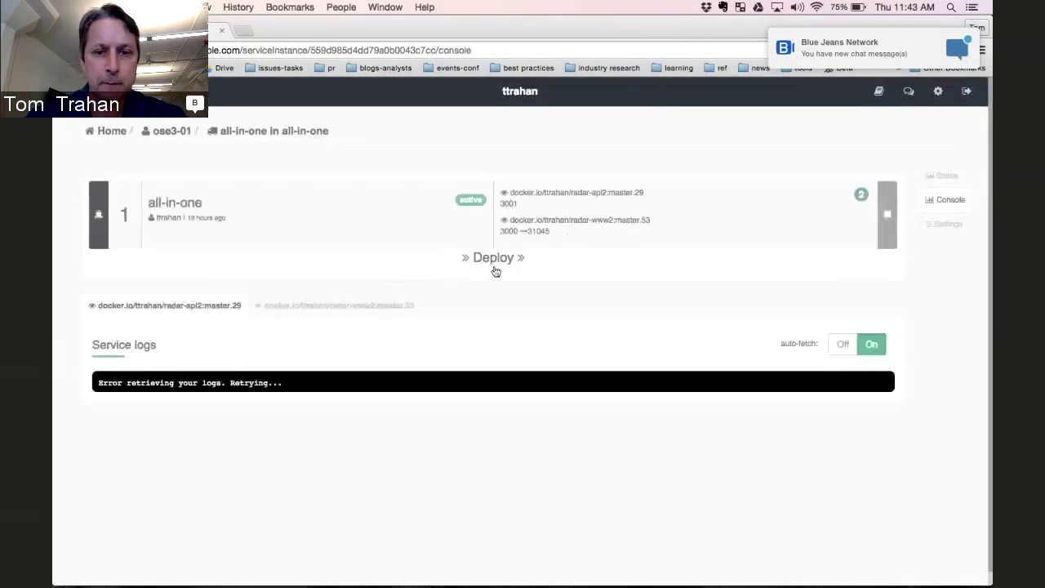
pyautogui.click(498, 263)
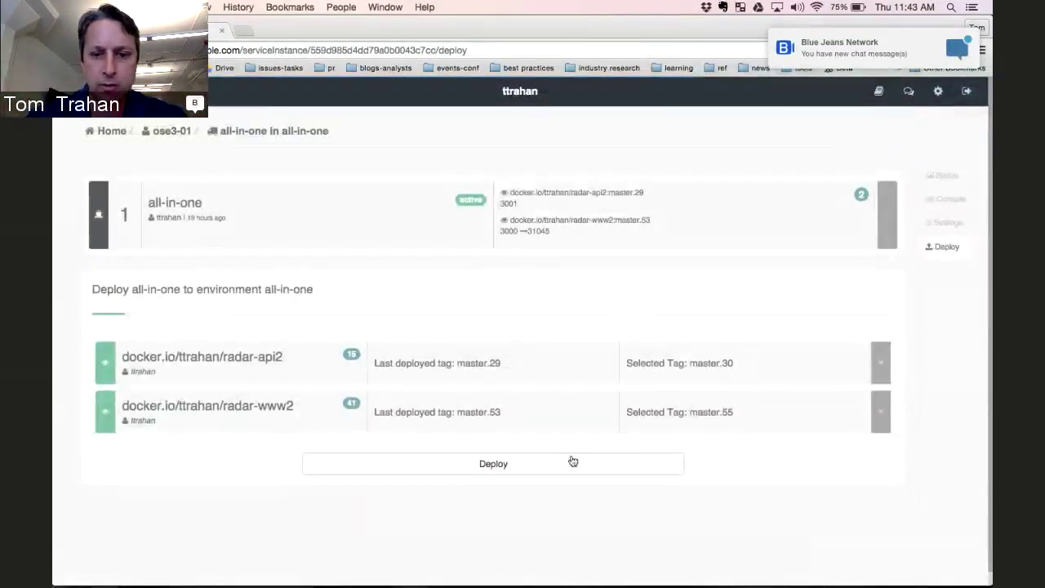
pyautogui.click(552, 471)
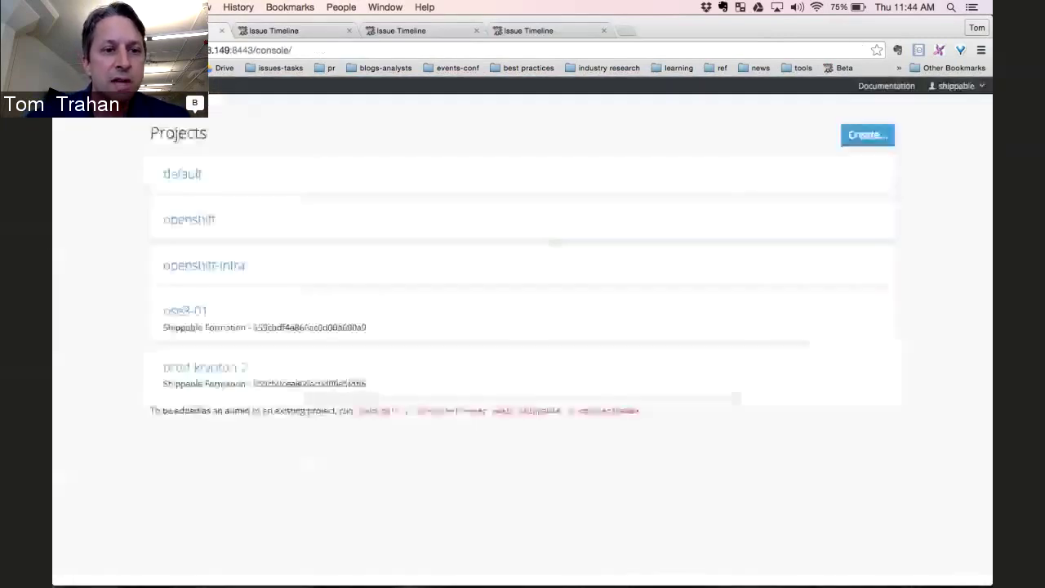
# Step: In the OpenShift console, open the ose3-01 project and examine the newest radar-api2 and radar-www2 deployment's container images and environment variables
pyautogui.click(200, 311)
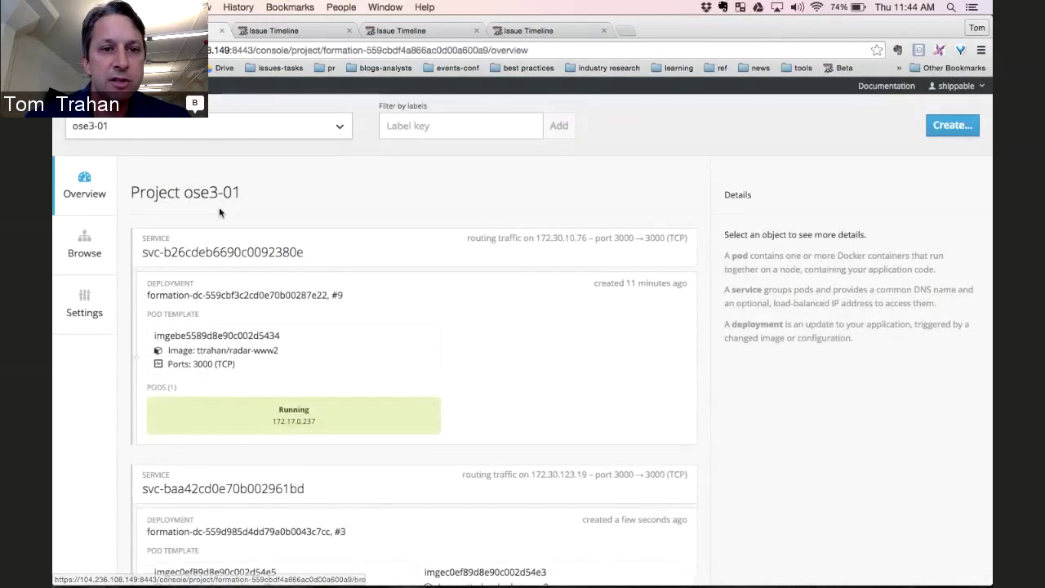
pyautogui.scroll(-2, 319, 177)
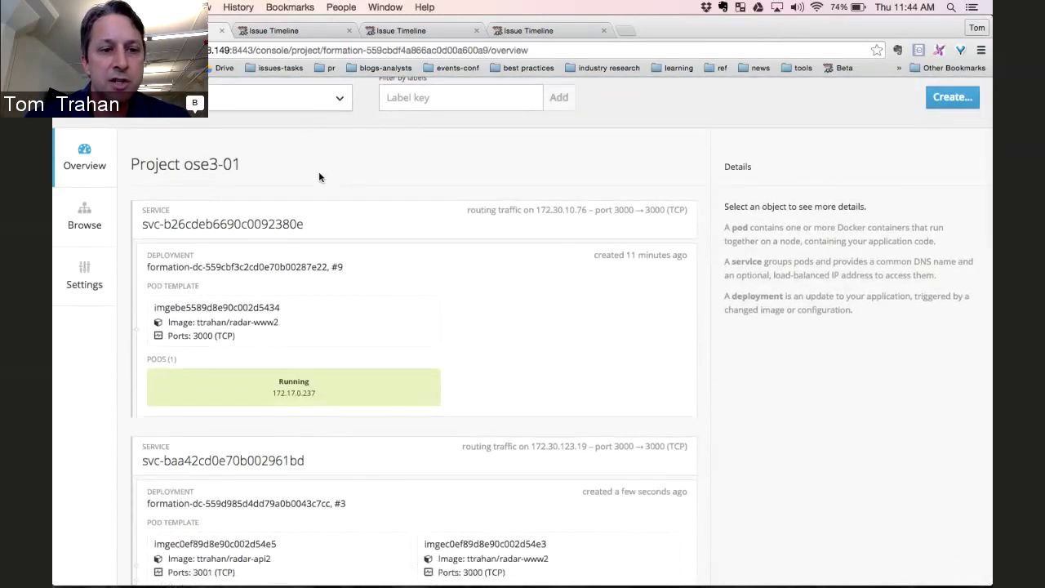
pyautogui.scroll(-3, 319, 177)
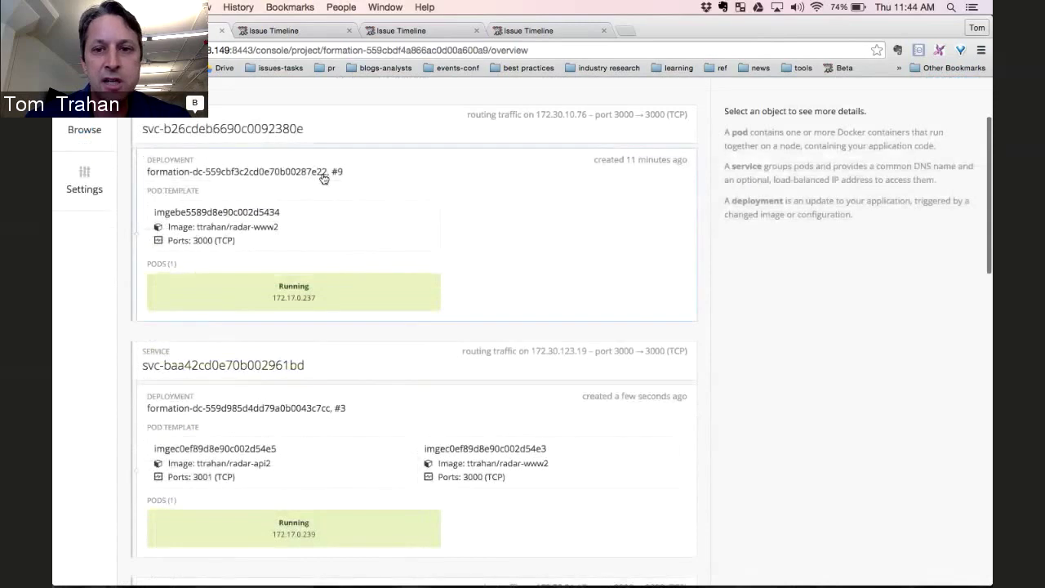
pyautogui.scroll(-2, 323, 178)
pyautogui.scroll(3, 321, 177)
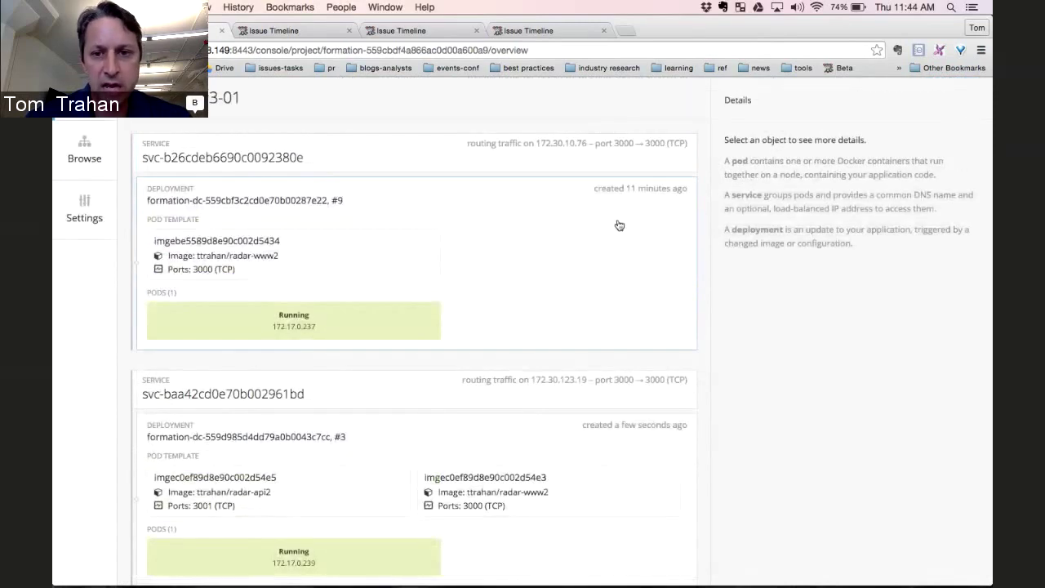
pyautogui.scroll(-3, 755, 304)
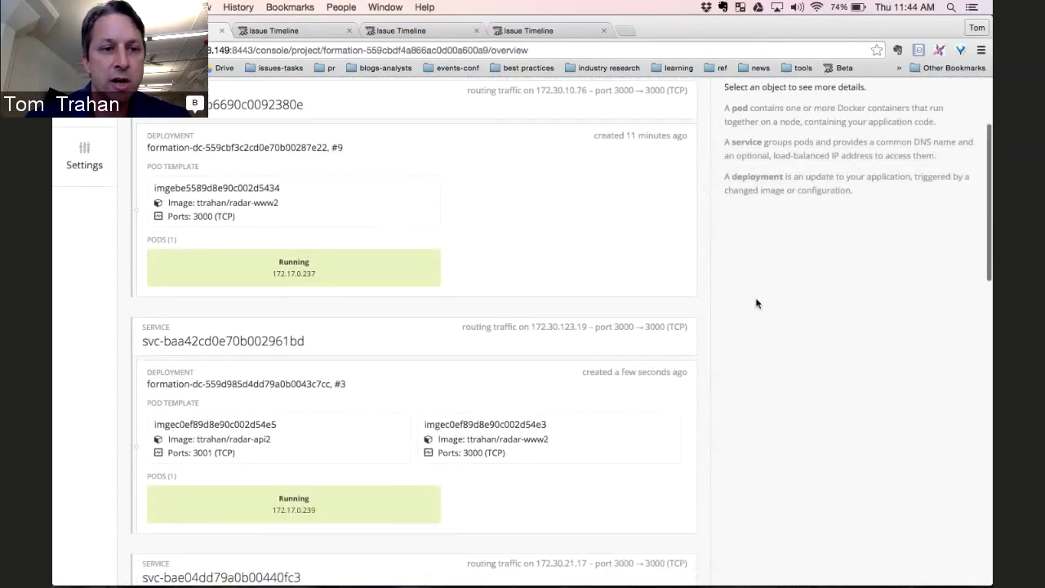
pyautogui.scroll(-2, 756, 304)
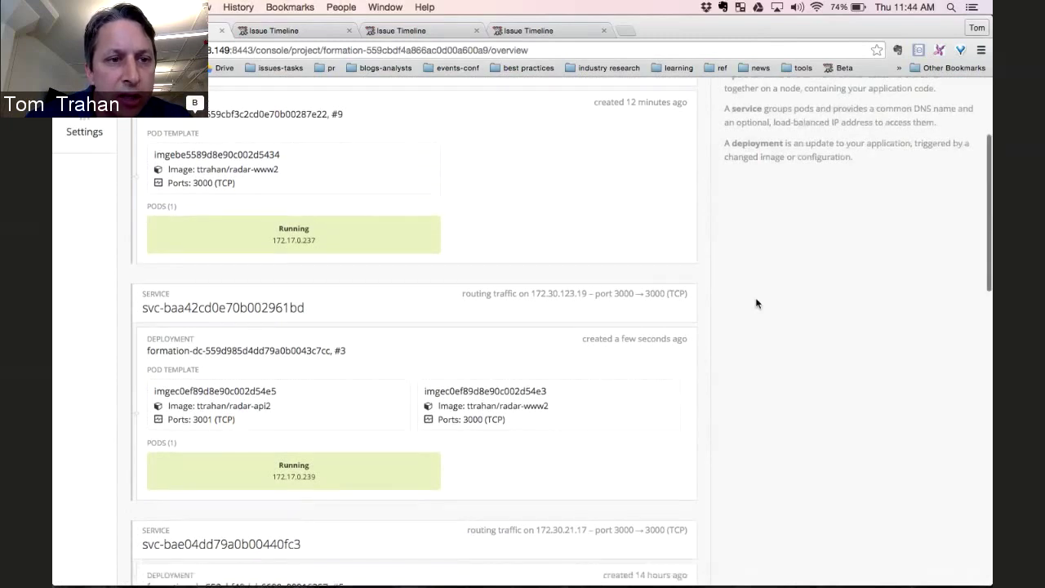
pyautogui.scroll(1, 755, 304)
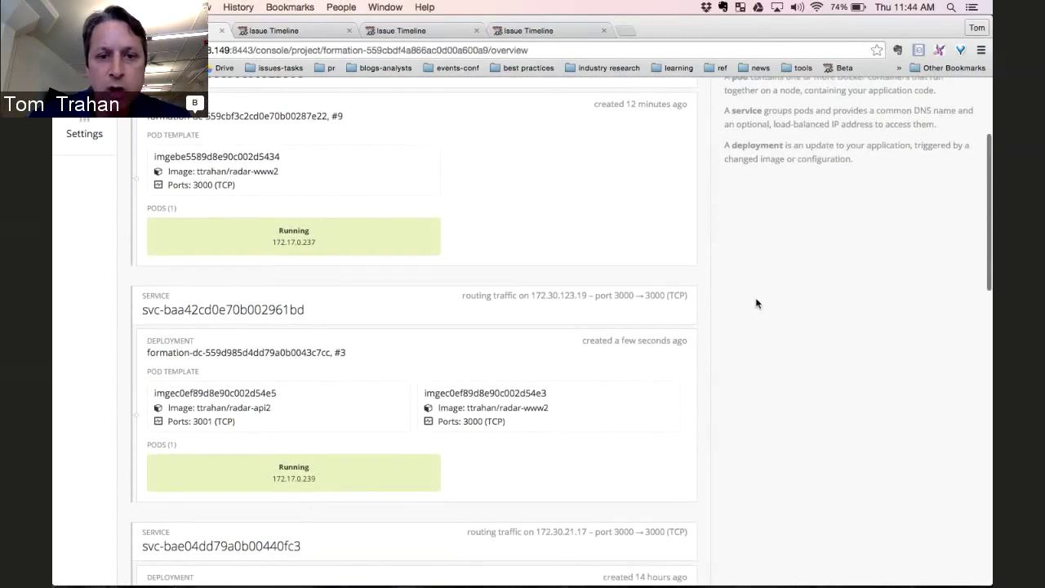
pyautogui.scroll(-5, 755, 303)
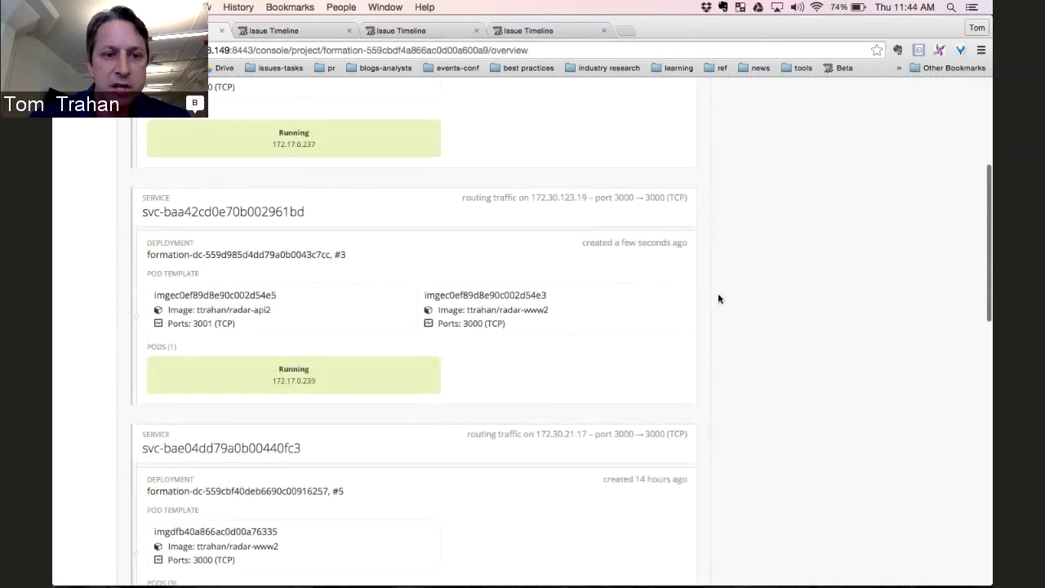
pyautogui.doubleClick(631, 258)
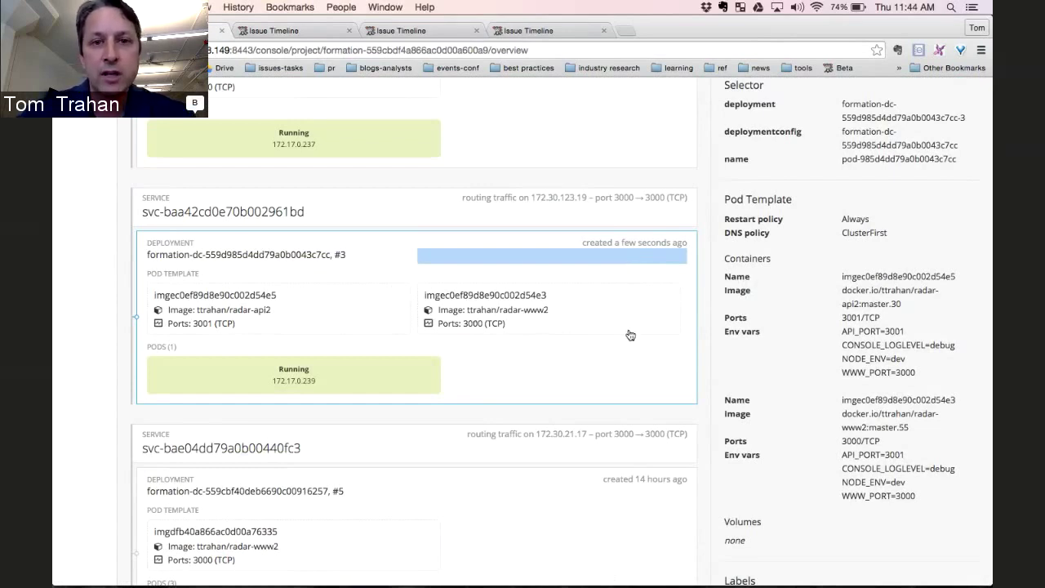
# Step: Reload the all-in-one deployment of GitHub Issue Radar to check its repo path, and switch back to Shippable to check the service's status page
pyautogui.scroll(3, 630, 334)
pyautogui.press('super+4')
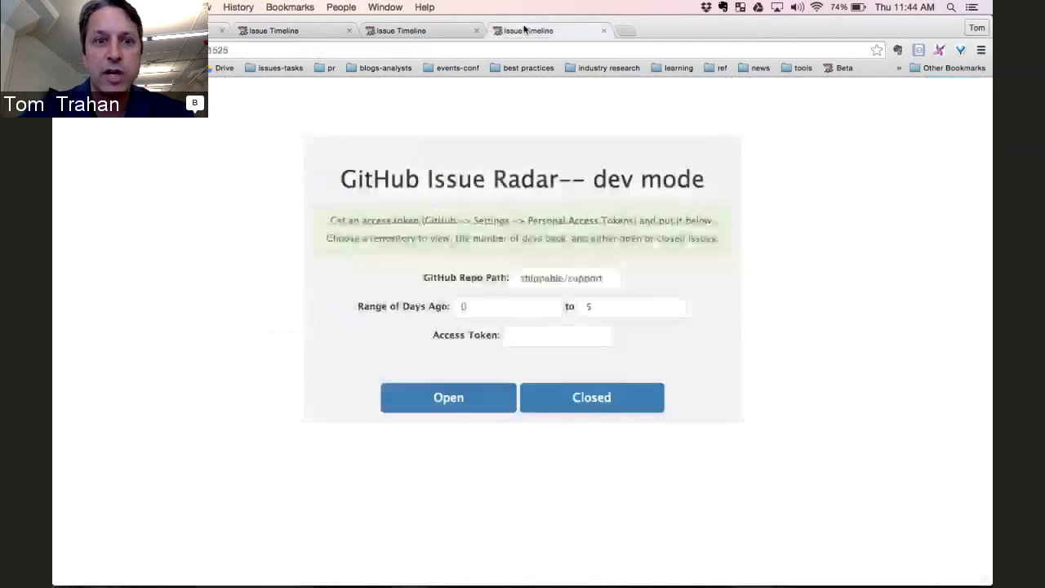
pyautogui.press('super+r')
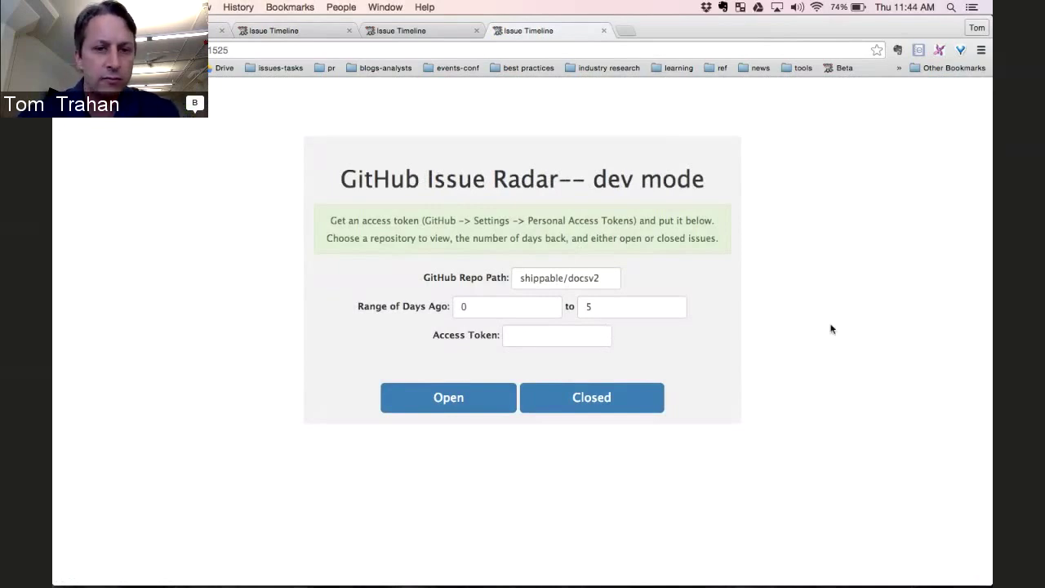
pyautogui.press('super+grave')
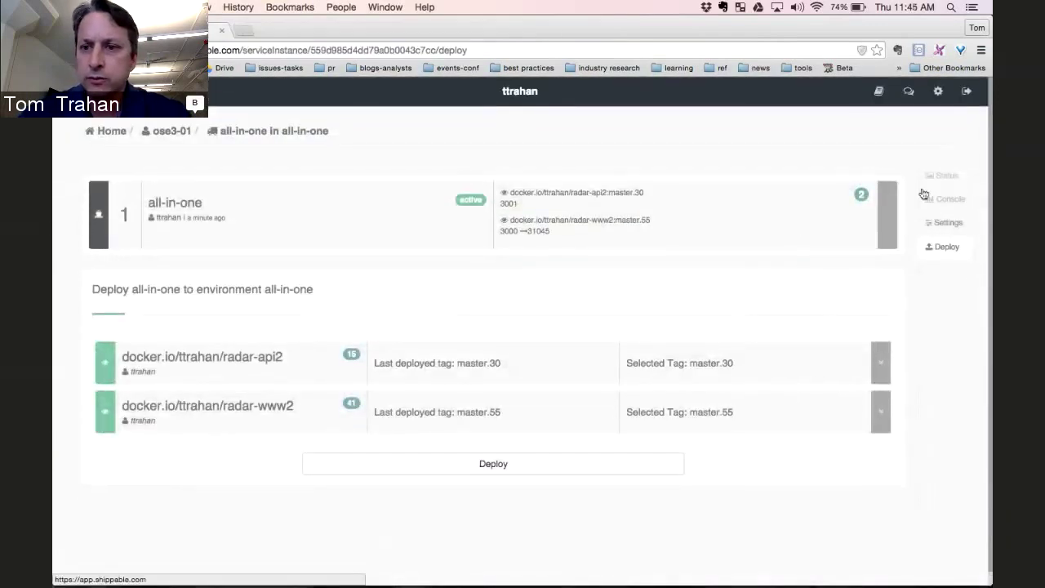
pyautogui.click(944, 178)
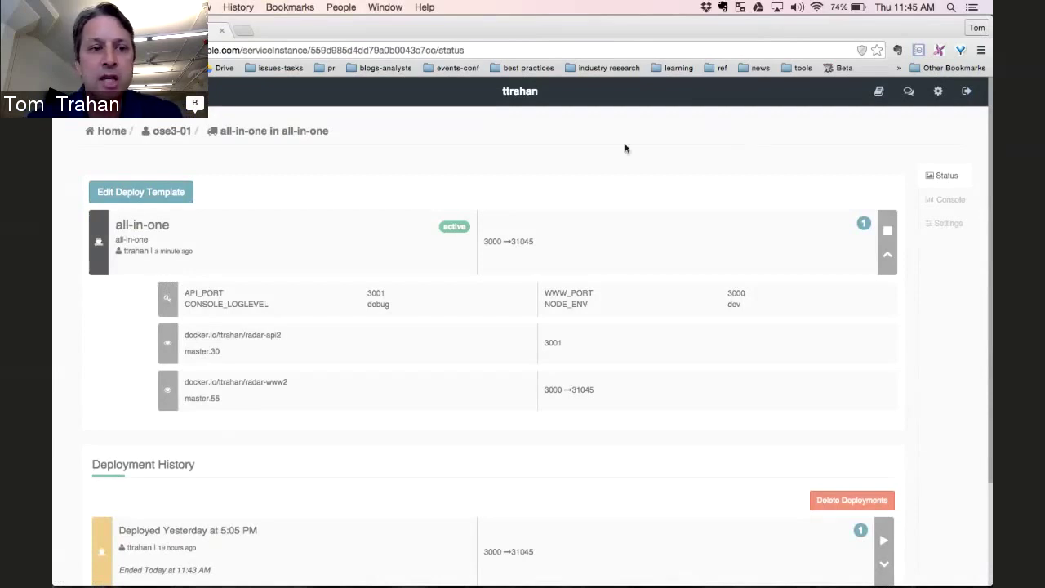
# Step: Return to the ose3-01 formation overview and group its deployments by service
pyautogui.click(170, 135)
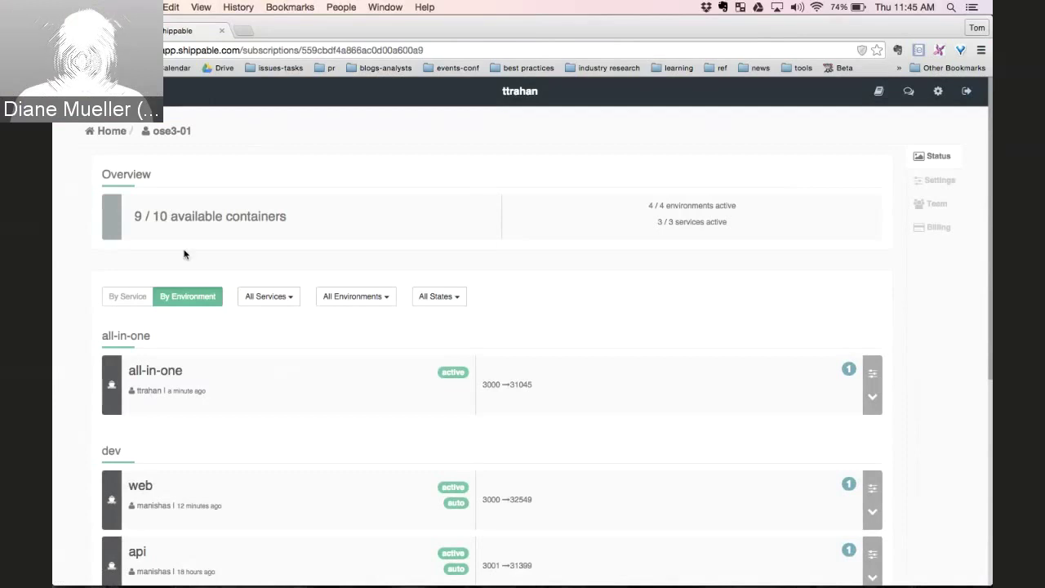
pyautogui.click(129, 298)
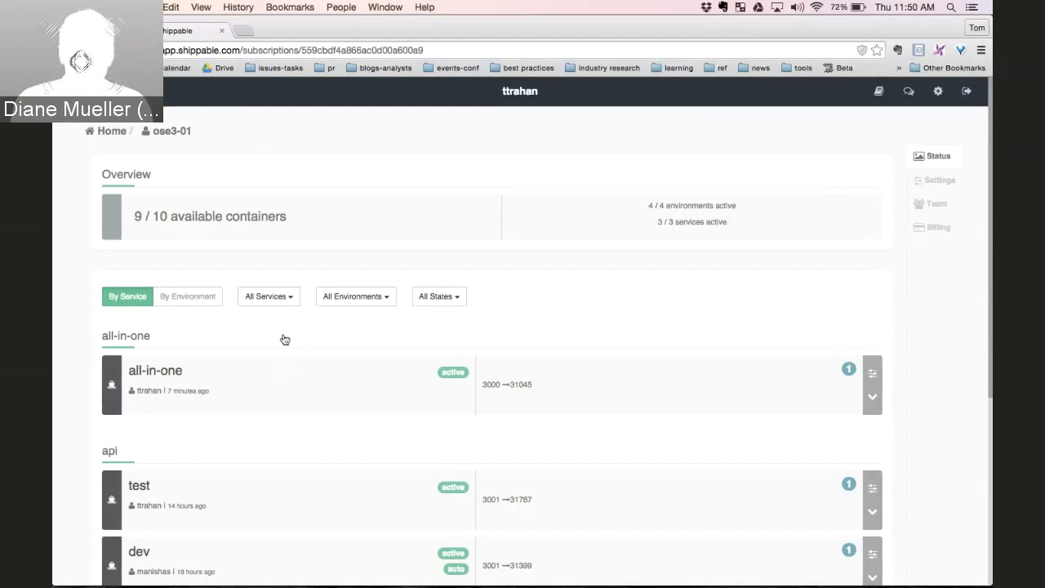
# Step: Switch to the slide presentation and advance from the demo slide to the "thank you!" slide
pyautogui.press('super+Tab')
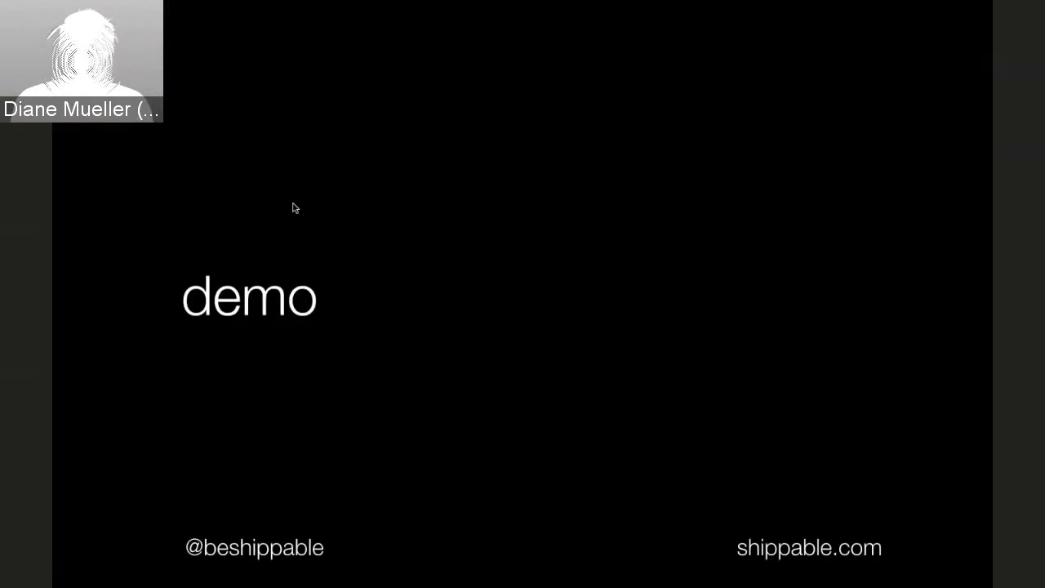
pyautogui.press('Right')
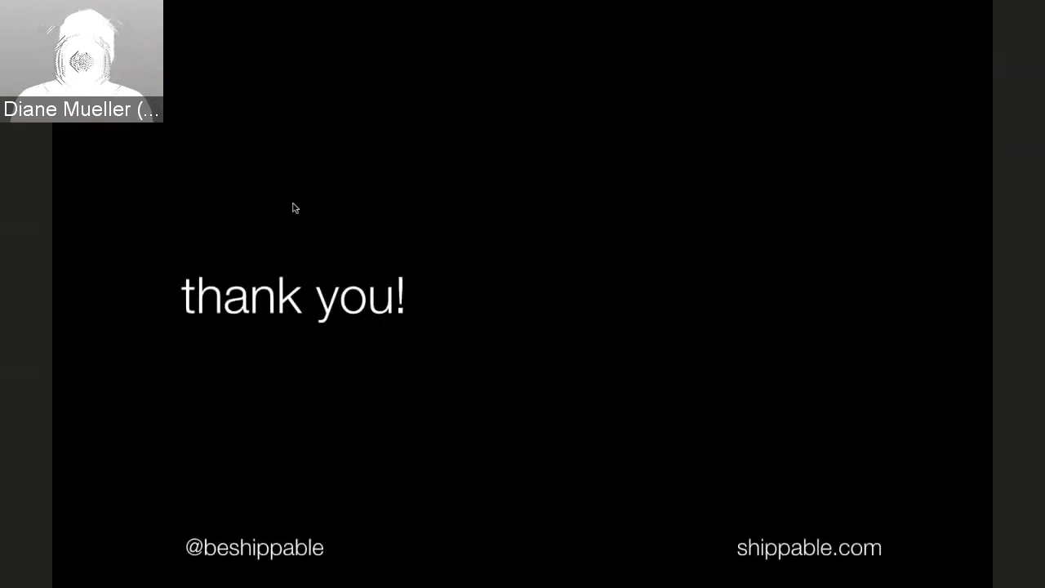